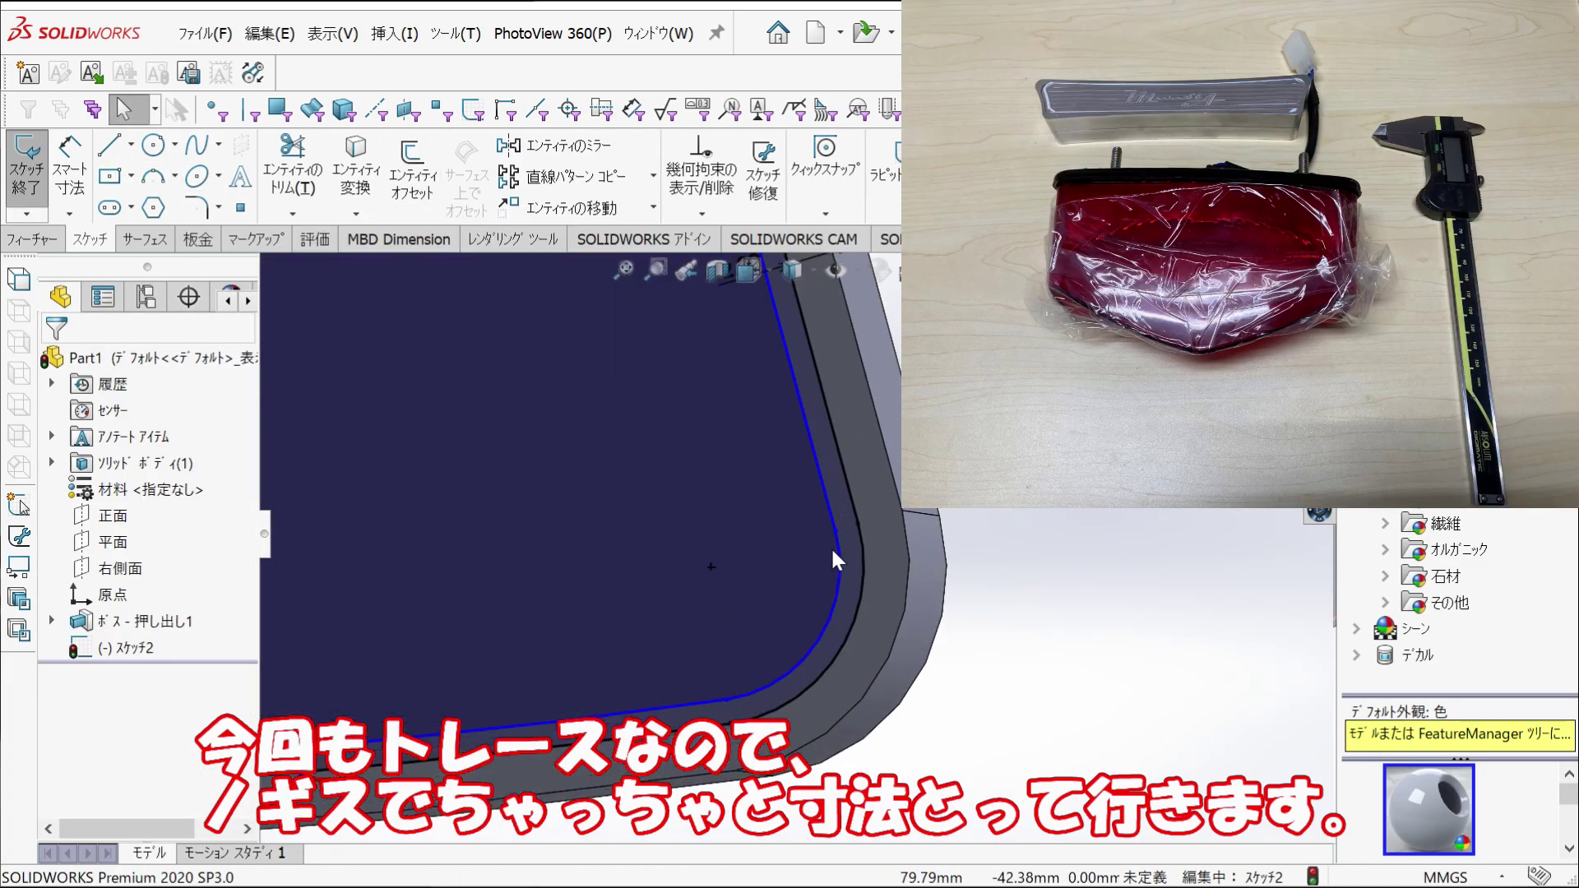
- Round the lamp outline's sketch corner with a 7.70 mm fillet, then orbit to check it
{"action": "left_click", "coordinate": [727, 702]}
{"action": "left_click", "coordinate": [829, 533]}
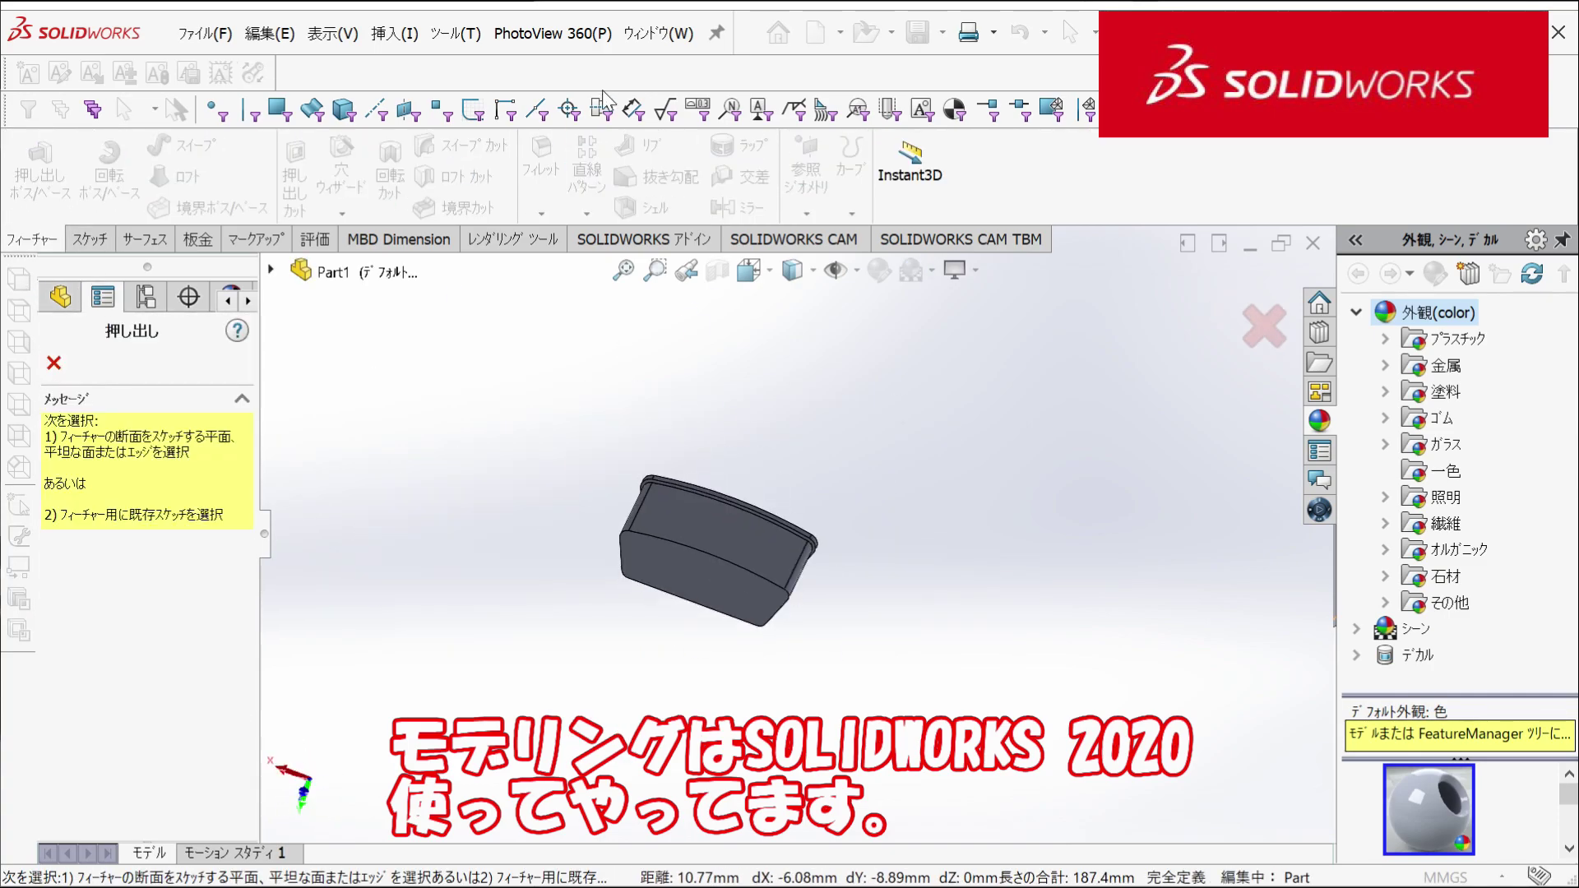
{"action": "middle_click_drag", "start_coordinate": [604, 296], "coordinate": [531, 286]}
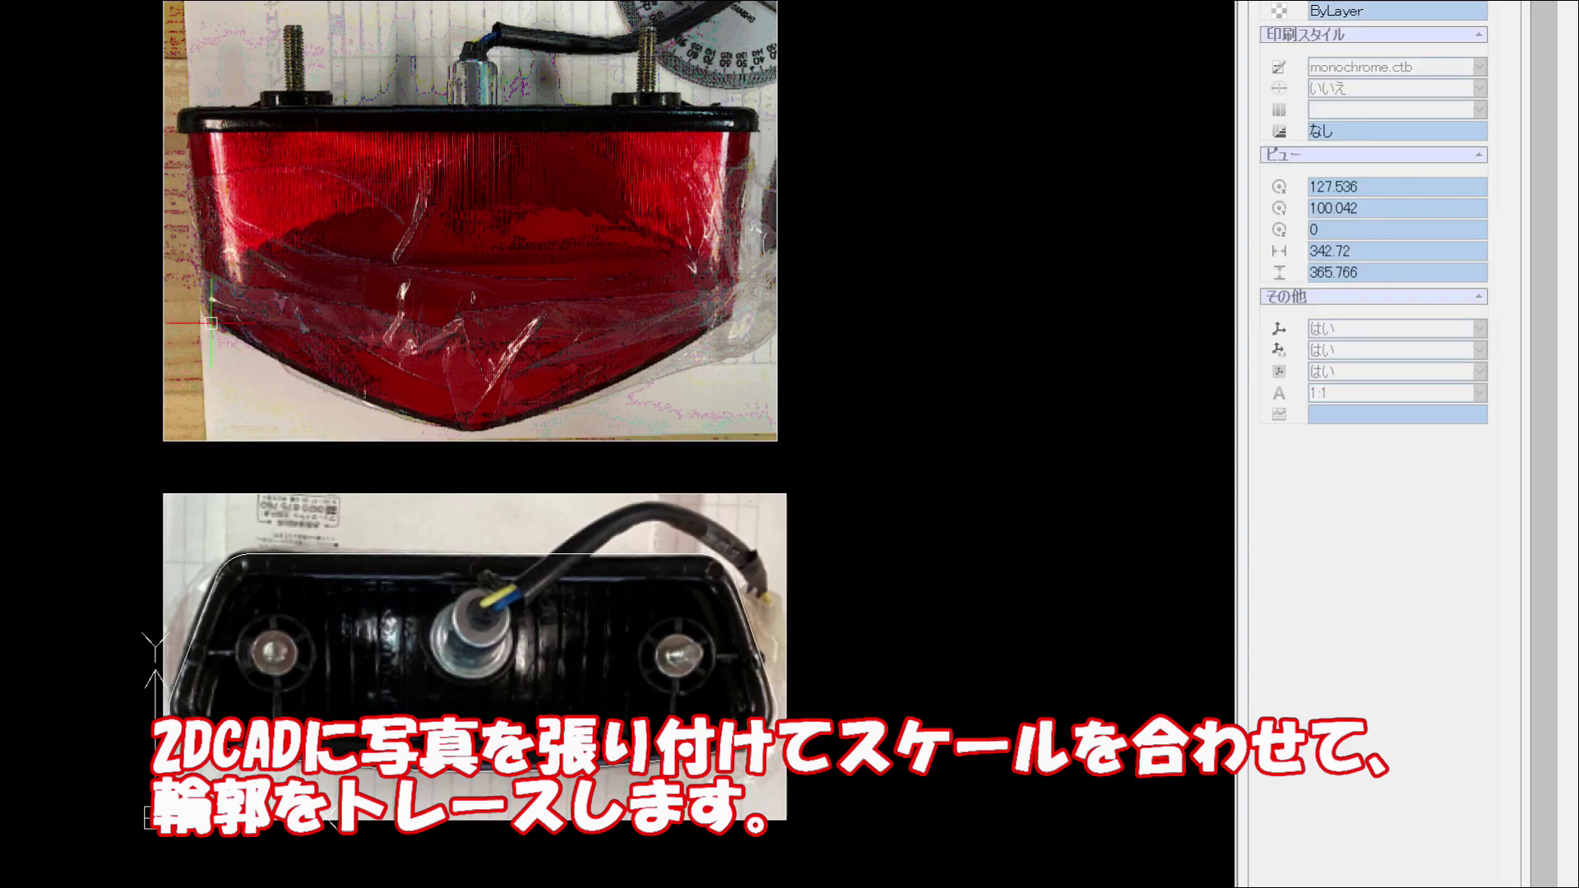
- Zoom in on the tail-lamp reference photo in the DraftSight drawing
{"action": "scroll", "coordinate": [308, 372], "scroll_direction": "up", "scroll_amount": 2}
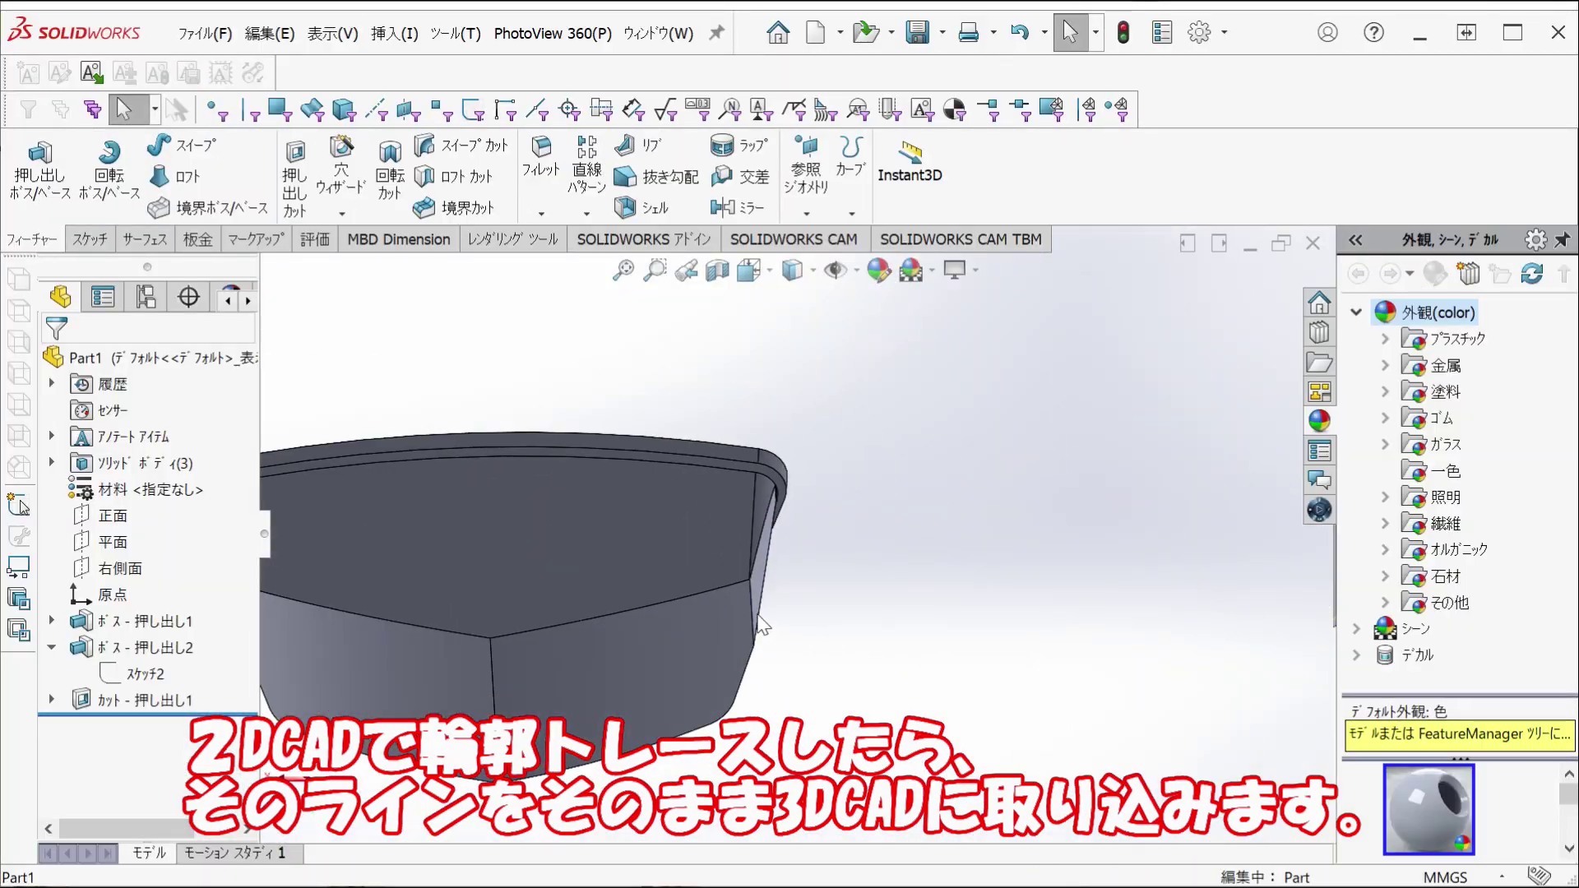
- Reopen Cut-Extrude1's profile sketch, select all its entities and rebuild the cut body
{"action": "left_click", "coordinate": [817, 542]}
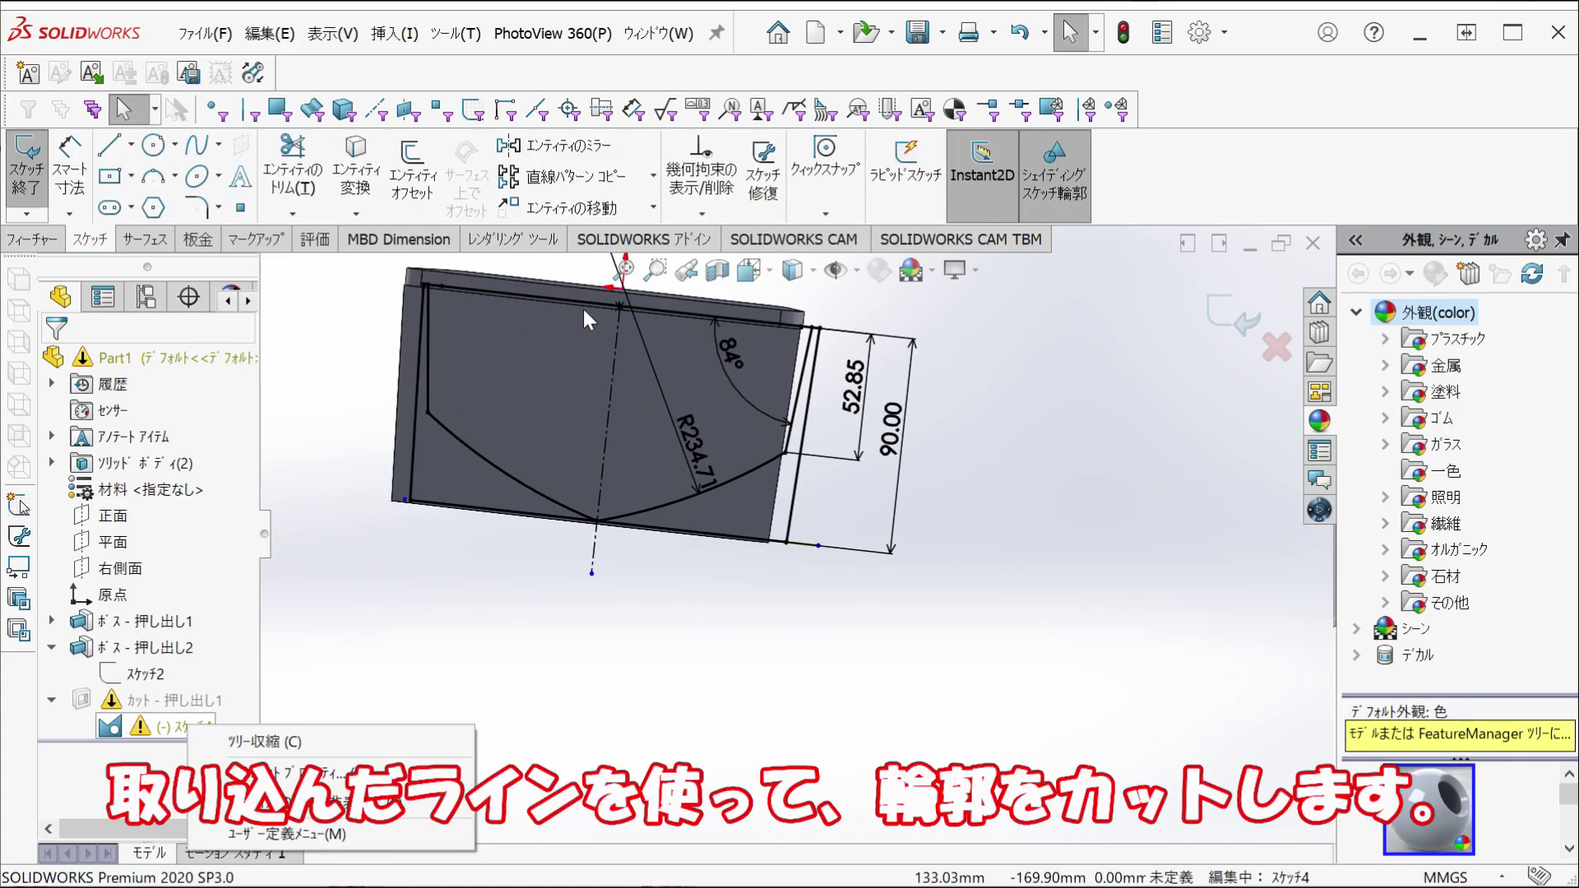
{"action": "key", "text": "ctrl+a"}
{"action": "scroll", "coordinate": [930, 447], "scroll_direction": "up", "scroll_amount": 2}
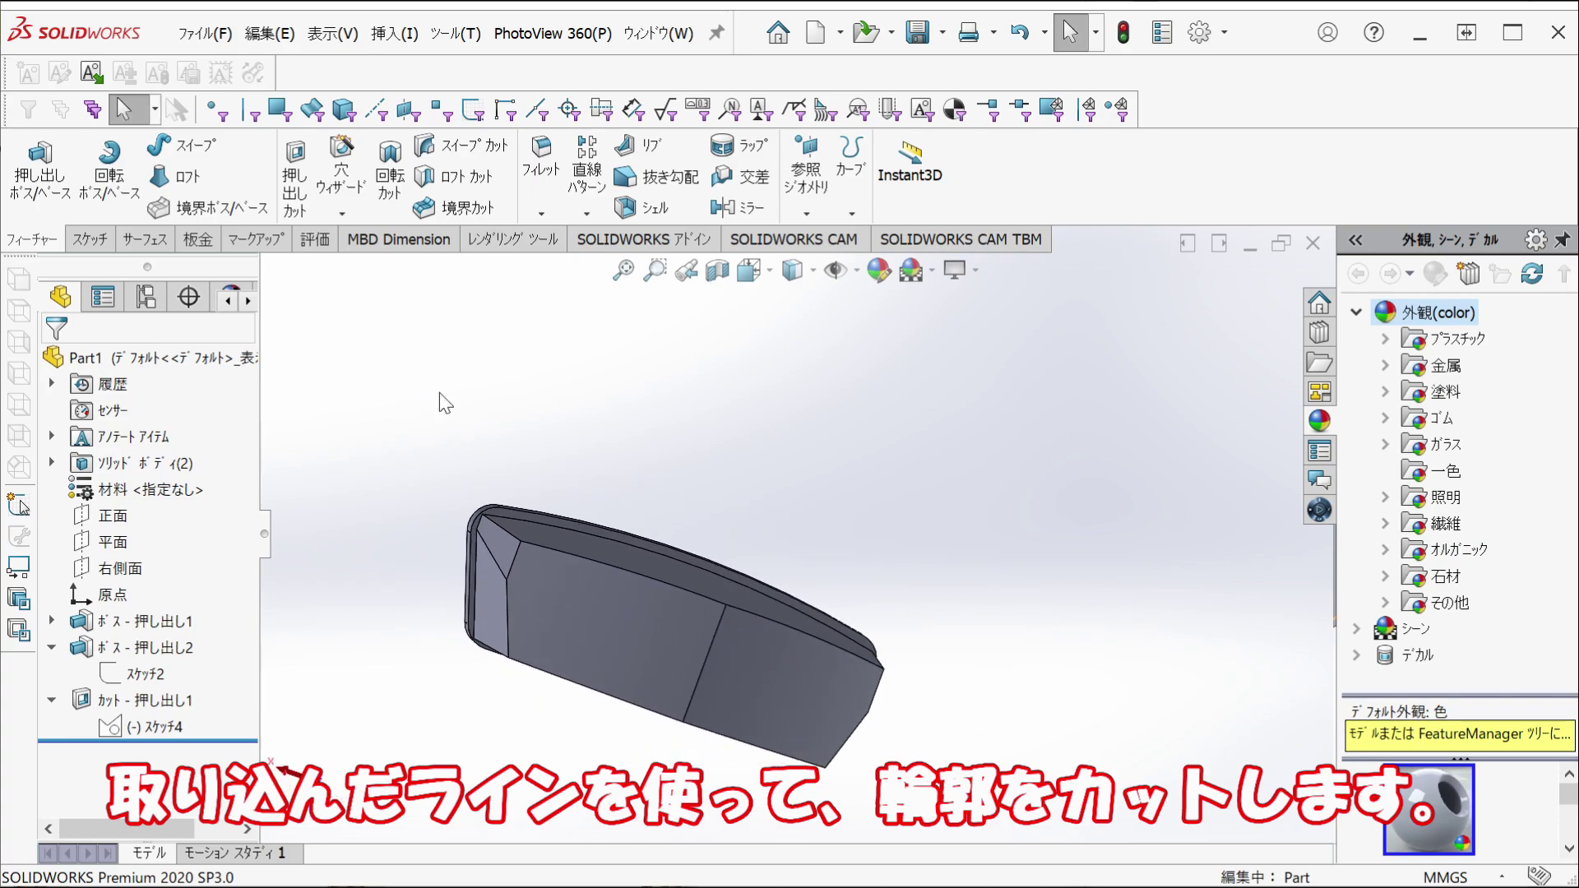
{"action": "middle_click_drag", "start_coordinate": [550, 570], "coordinate": [788, 706]}
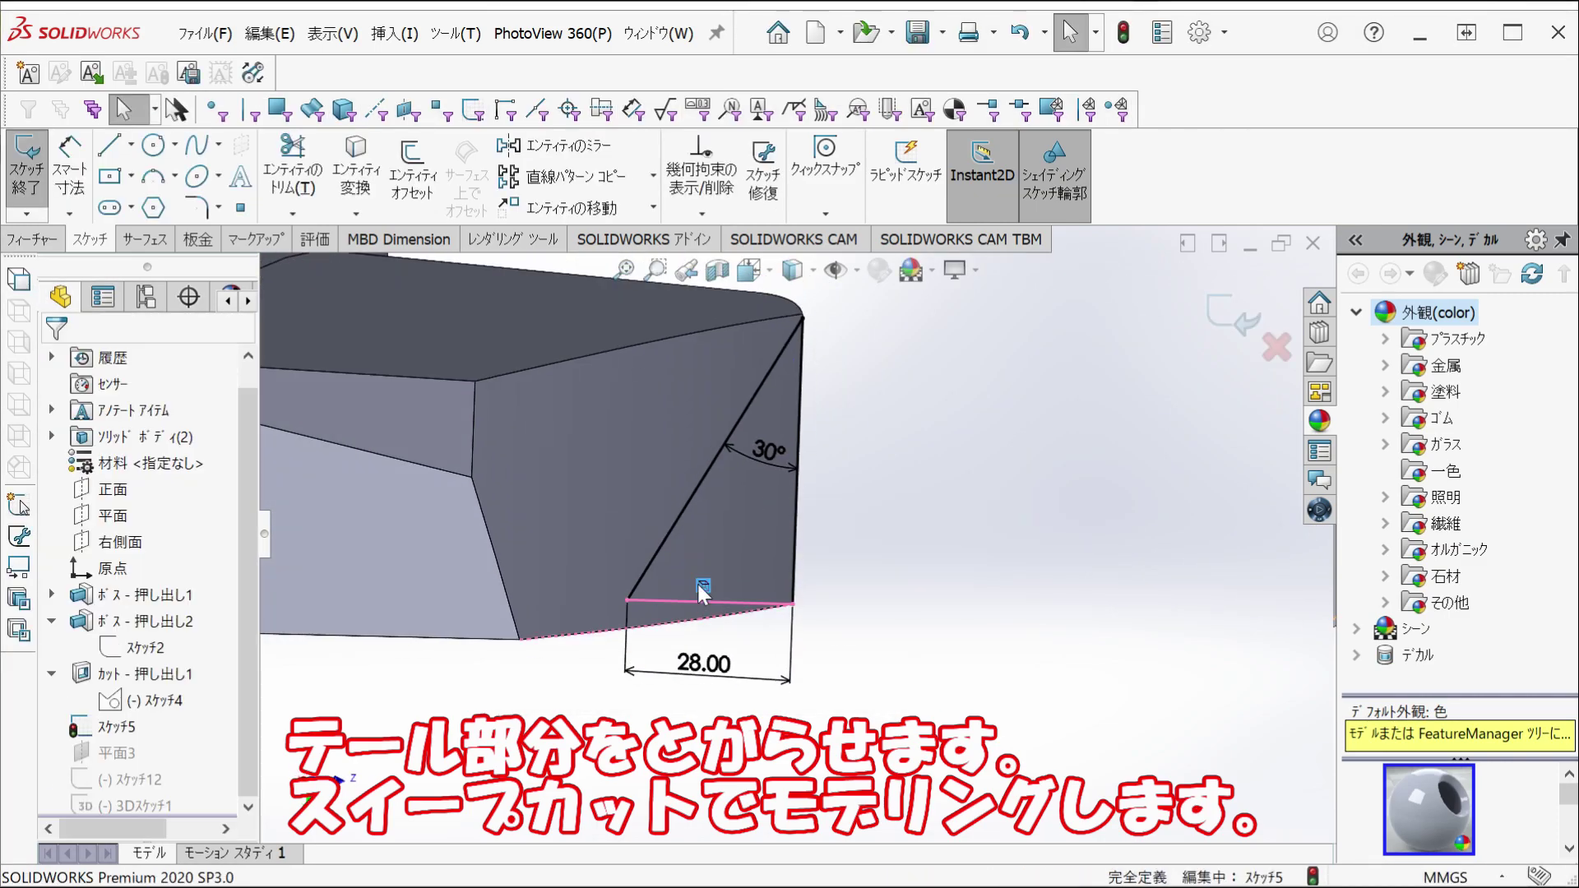
- Swept-cut the triangular Sketch5 profile along the top edge to form the pointed tail
{"action": "left_click", "coordinate": [698, 707]}
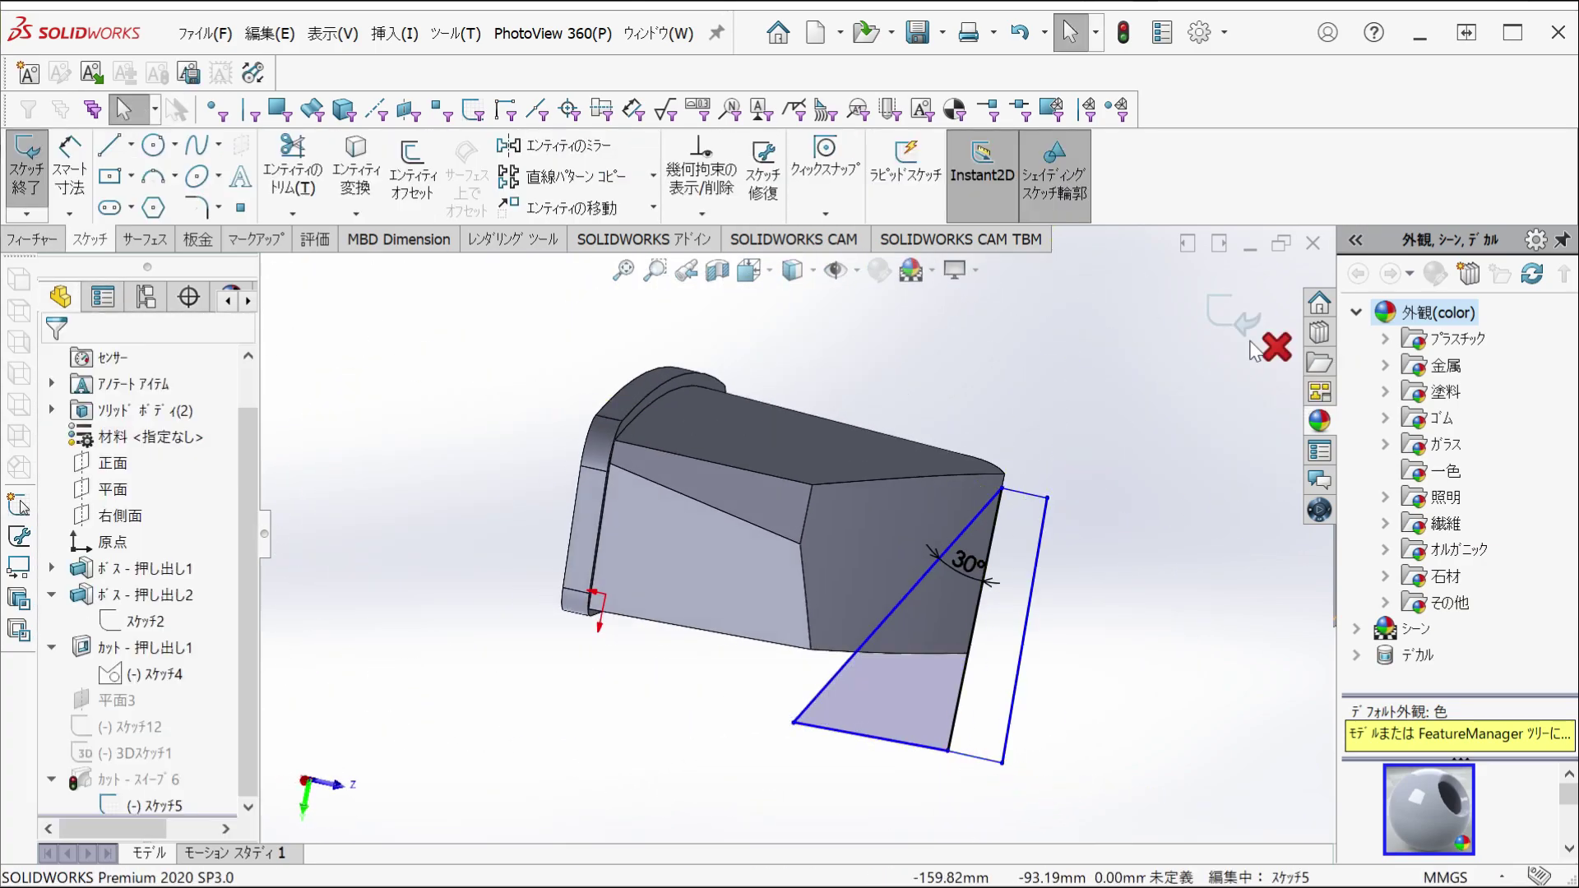
{"action": "left_click", "coordinate": [1288, 352]}
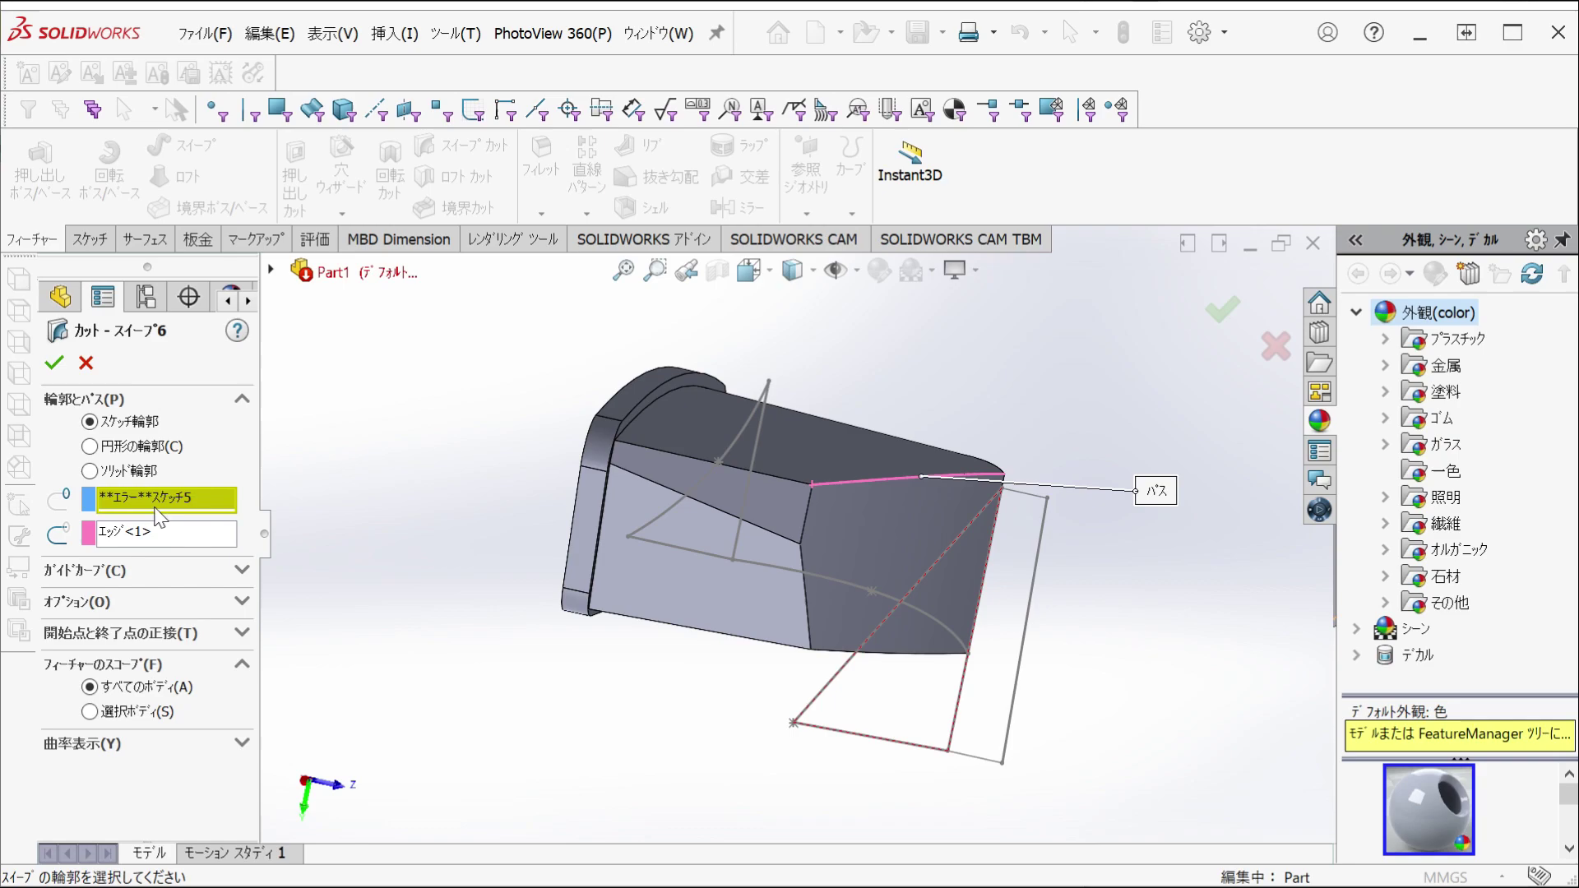
{"action": "left_click", "coordinate": [1022, 776]}
{"action": "left_click", "coordinate": [855, 654]}
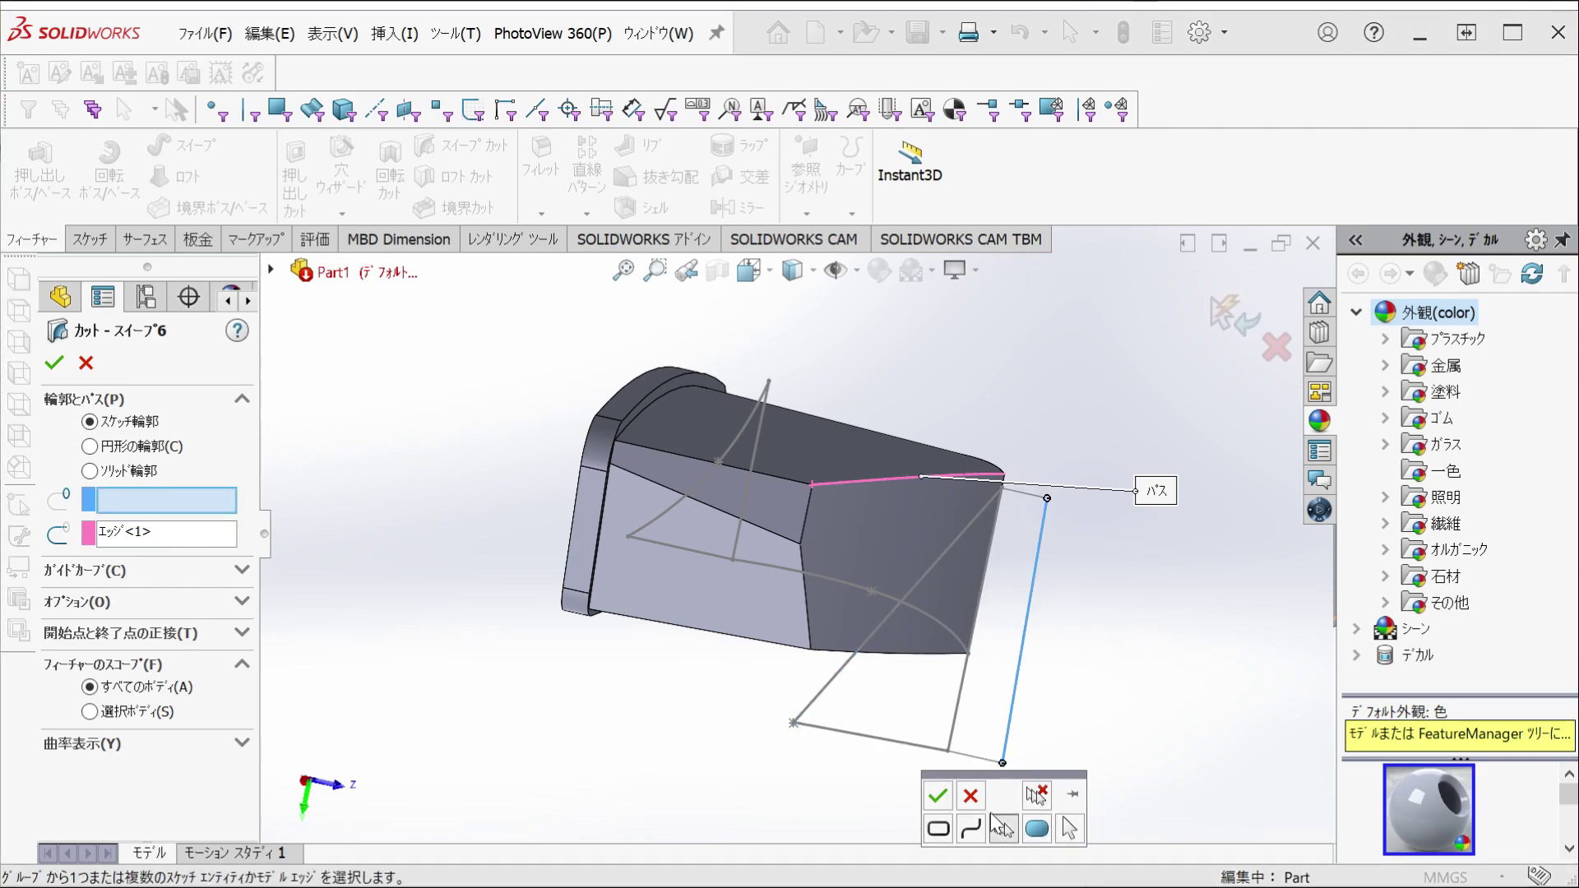
{"action": "key", "text": "Return"}
{"action": "middle_click_drag", "start_coordinate": [1094, 452], "coordinate": [878, 436]}
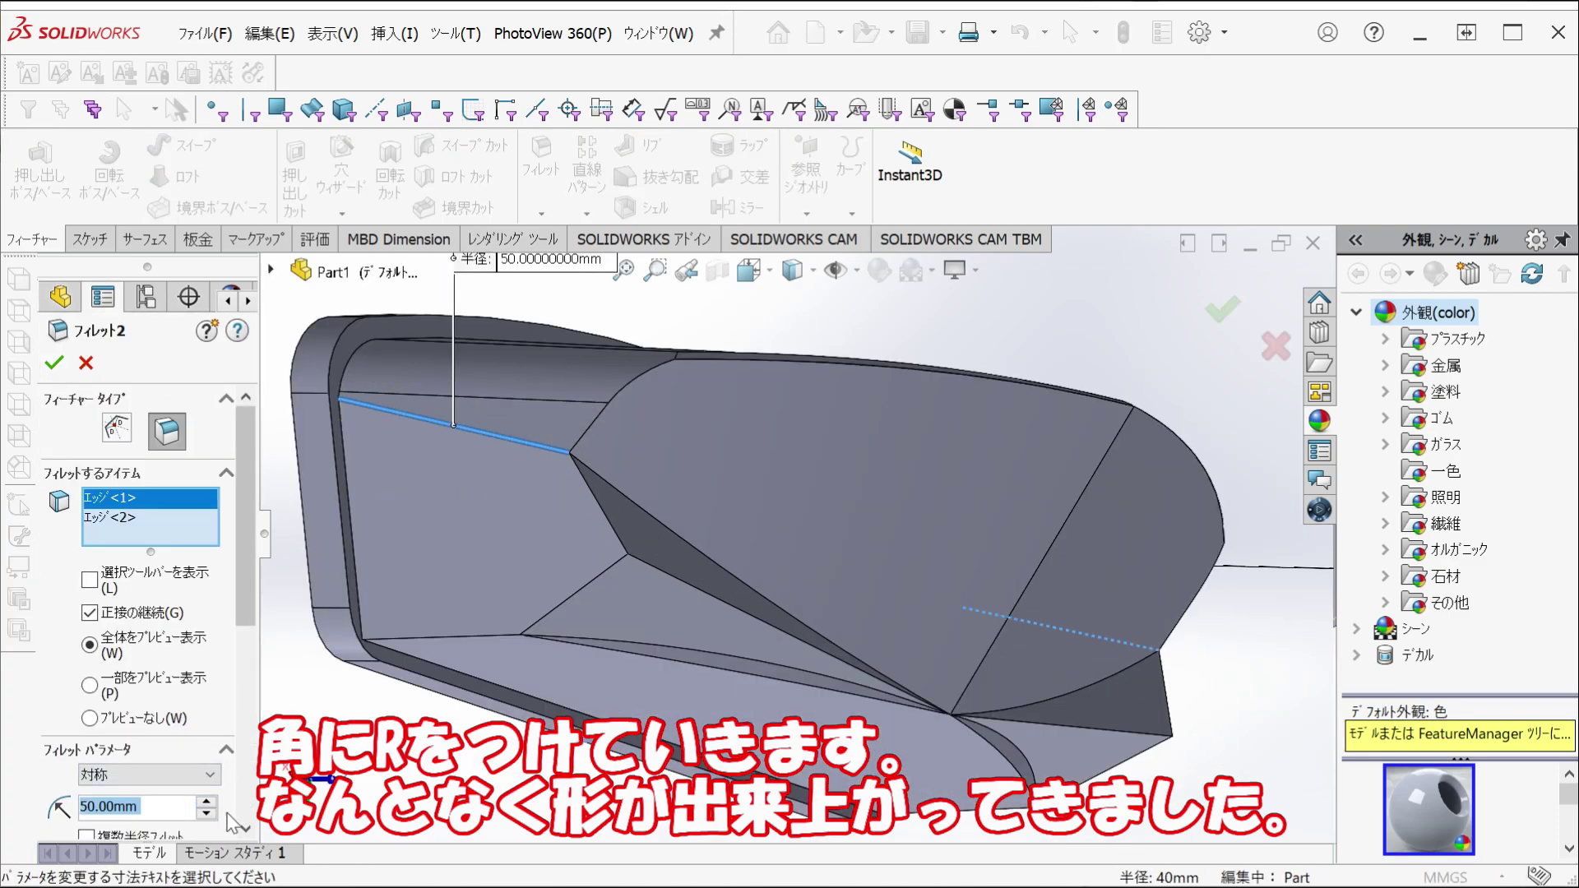
- Add the right vertical edge to a 2 mm fillet and switch to a variable-radius fillet
{"action": "middle_click_drag", "start_coordinate": [781, 492], "coordinate": [606, 540]}
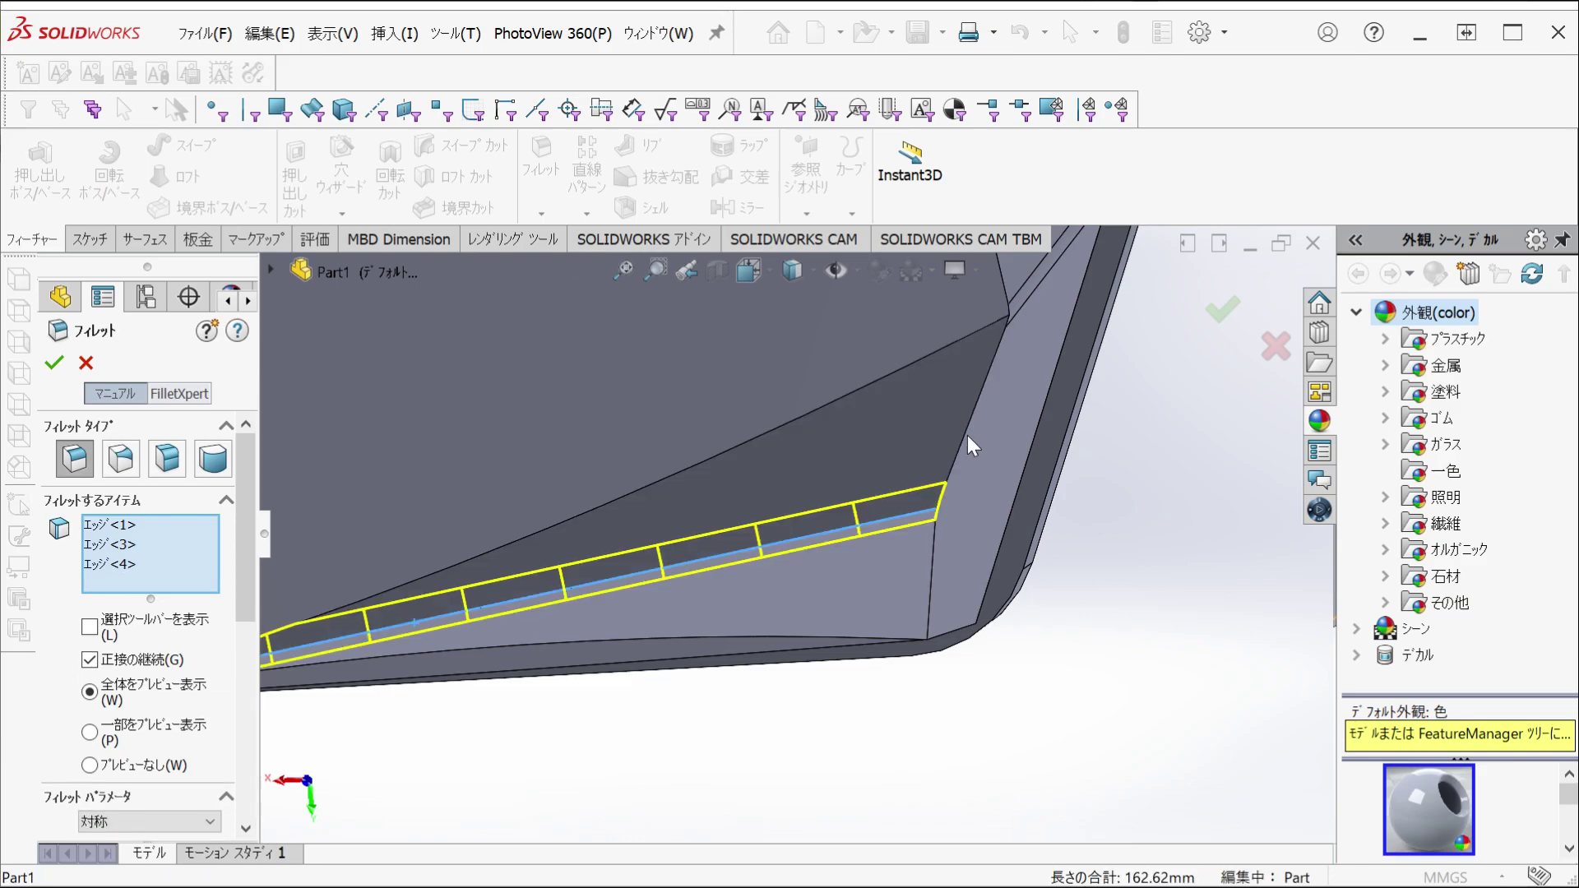
{"action": "left_click", "coordinate": [1116, 461]}
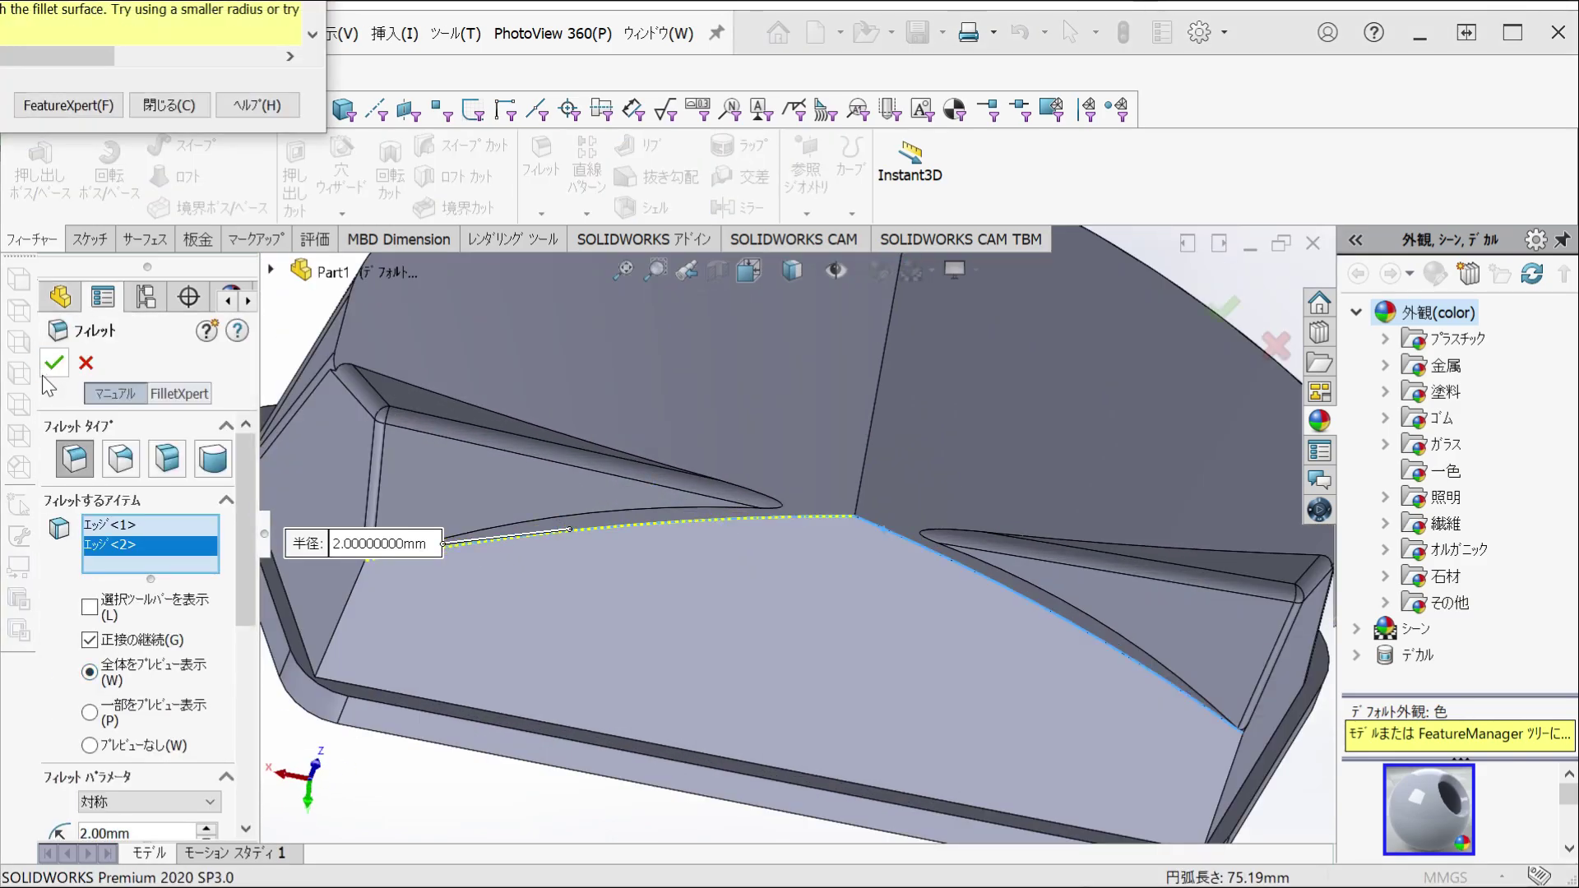
{"action": "left_click", "coordinate": [131, 468]}
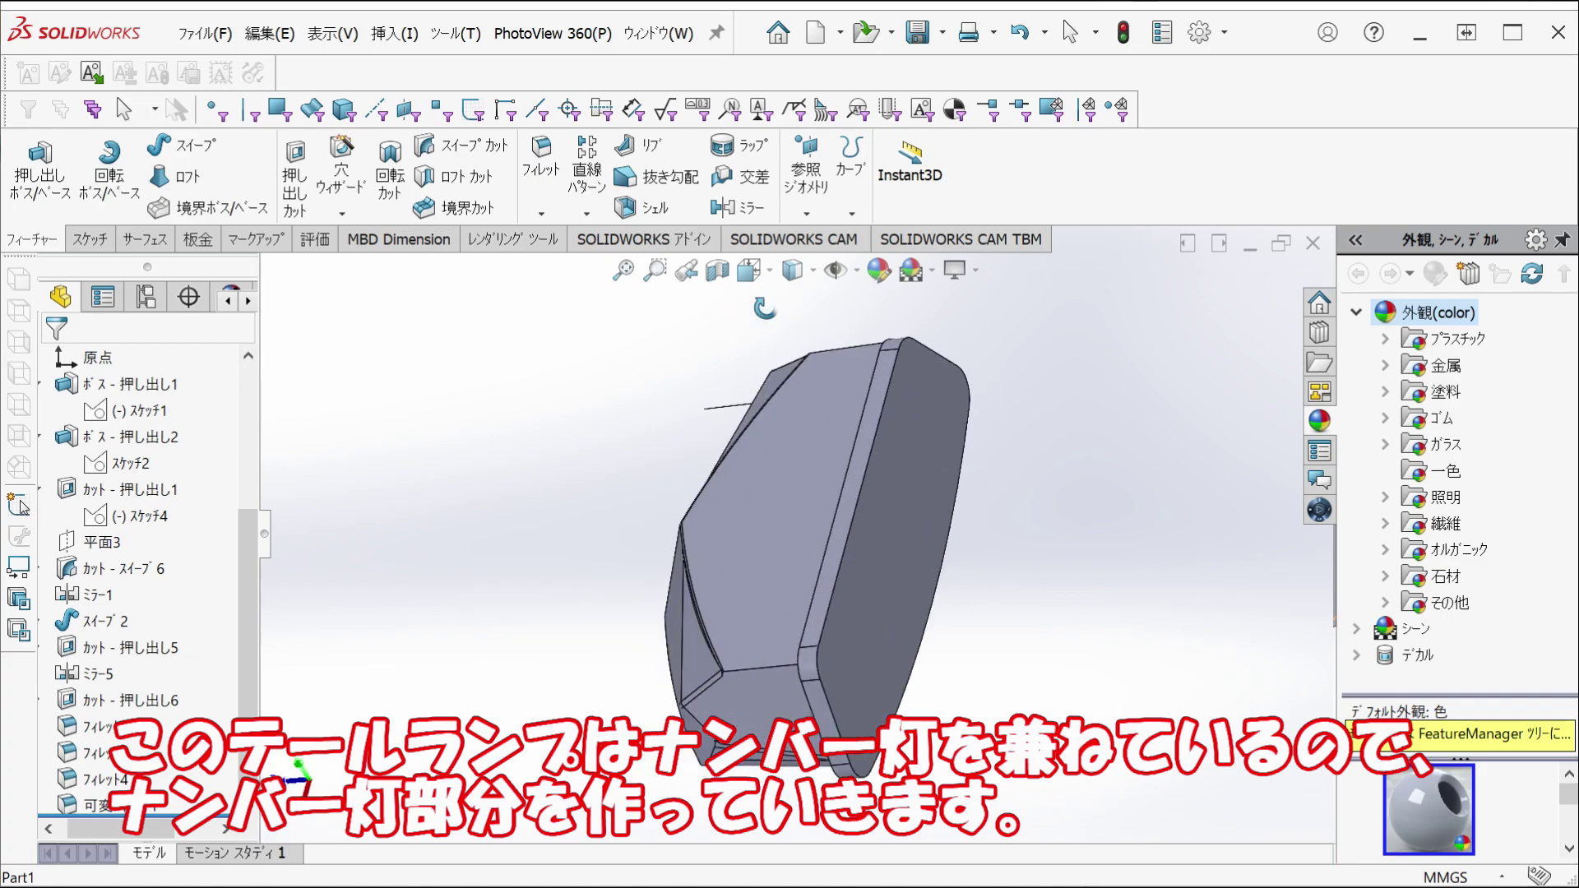
- Draw a rectangle on the lamp's front face for the licence-plate light section
{"action": "middle_click_drag", "start_coordinate": [617, 493], "coordinate": [683, 542]}
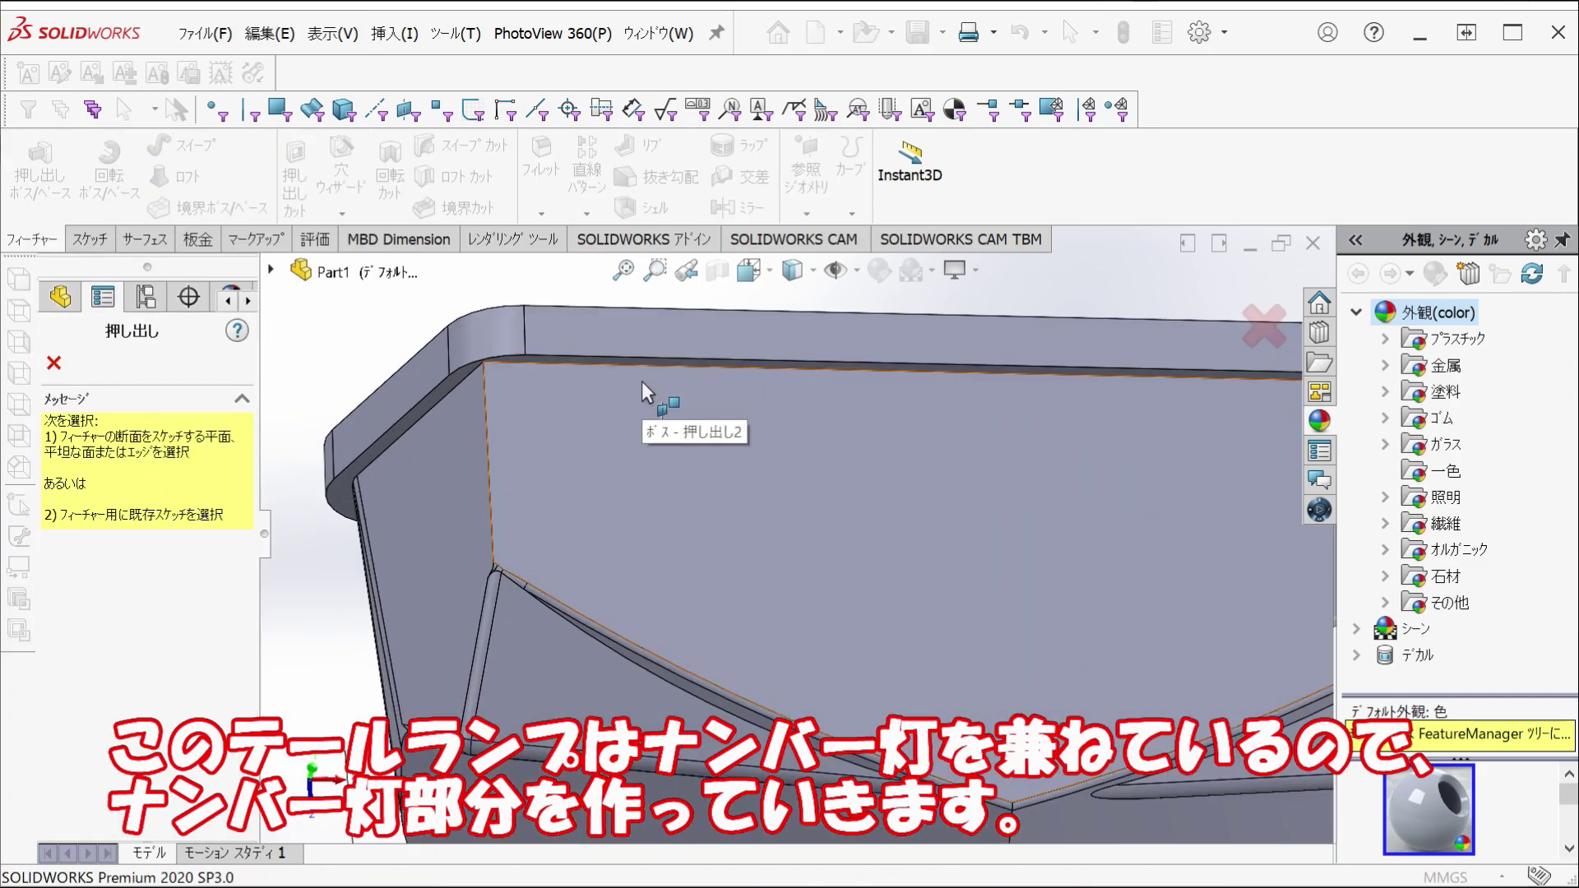
{"action": "left_click", "coordinate": [653, 414]}
{"action": "left_click", "coordinate": [1122, 592]}
{"action": "scroll", "coordinate": [871, 428], "scroll_direction": "up", "scroll_amount": 3}
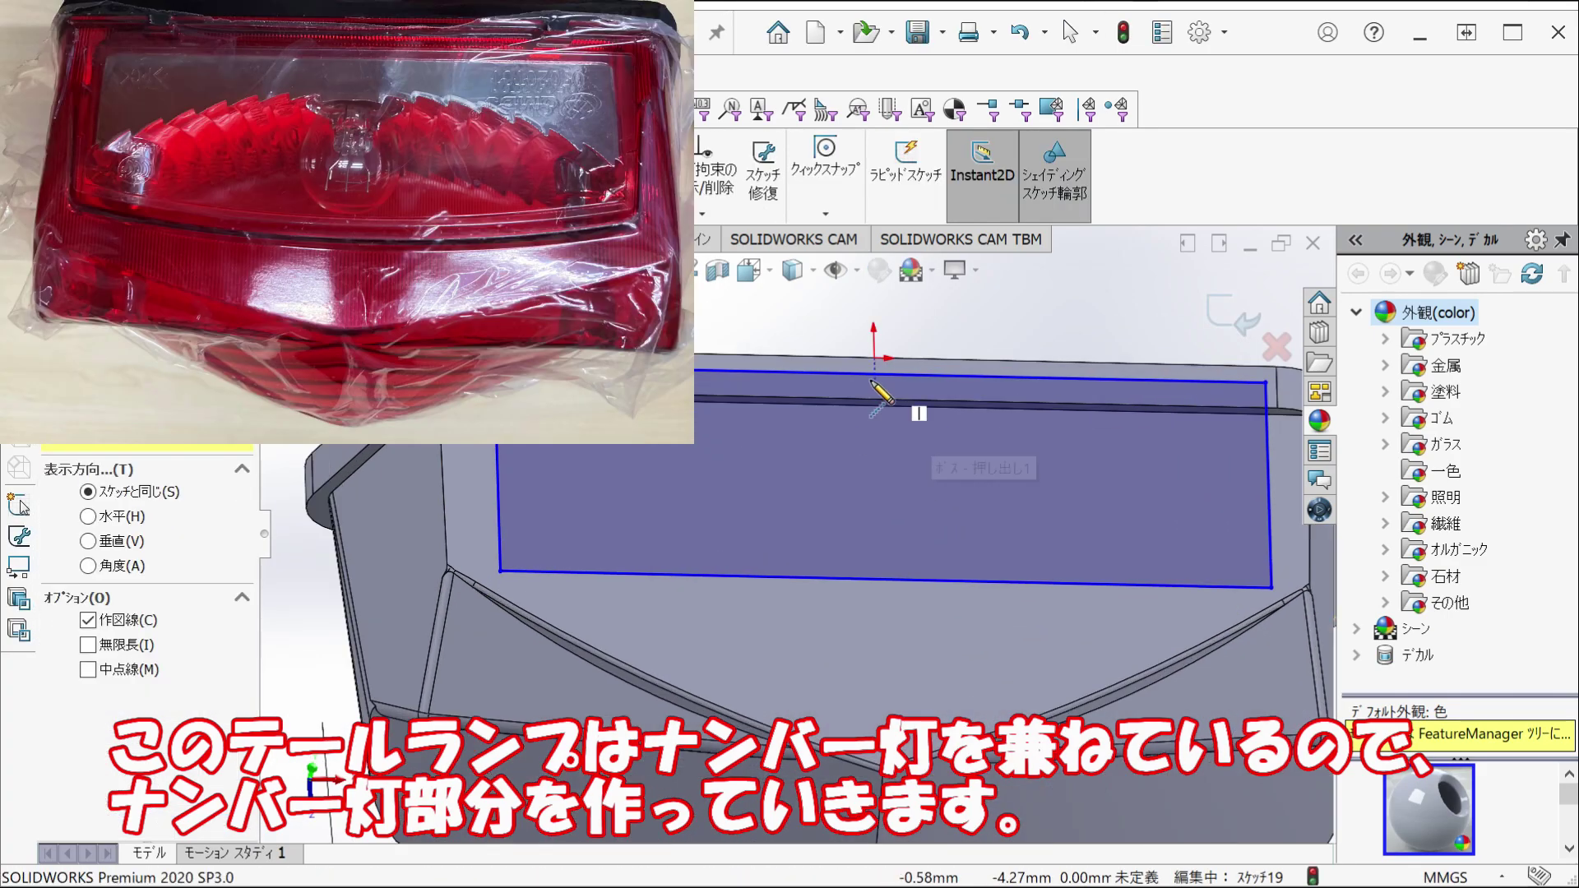
{"action": "scroll", "coordinate": [740, 494], "scroll_direction": "up", "scroll_amount": 3}
{"action": "left_click", "coordinate": [698, 514]}
{"action": "scroll", "coordinate": [795, 496], "scroll_direction": "down", "scroll_amount": 3}
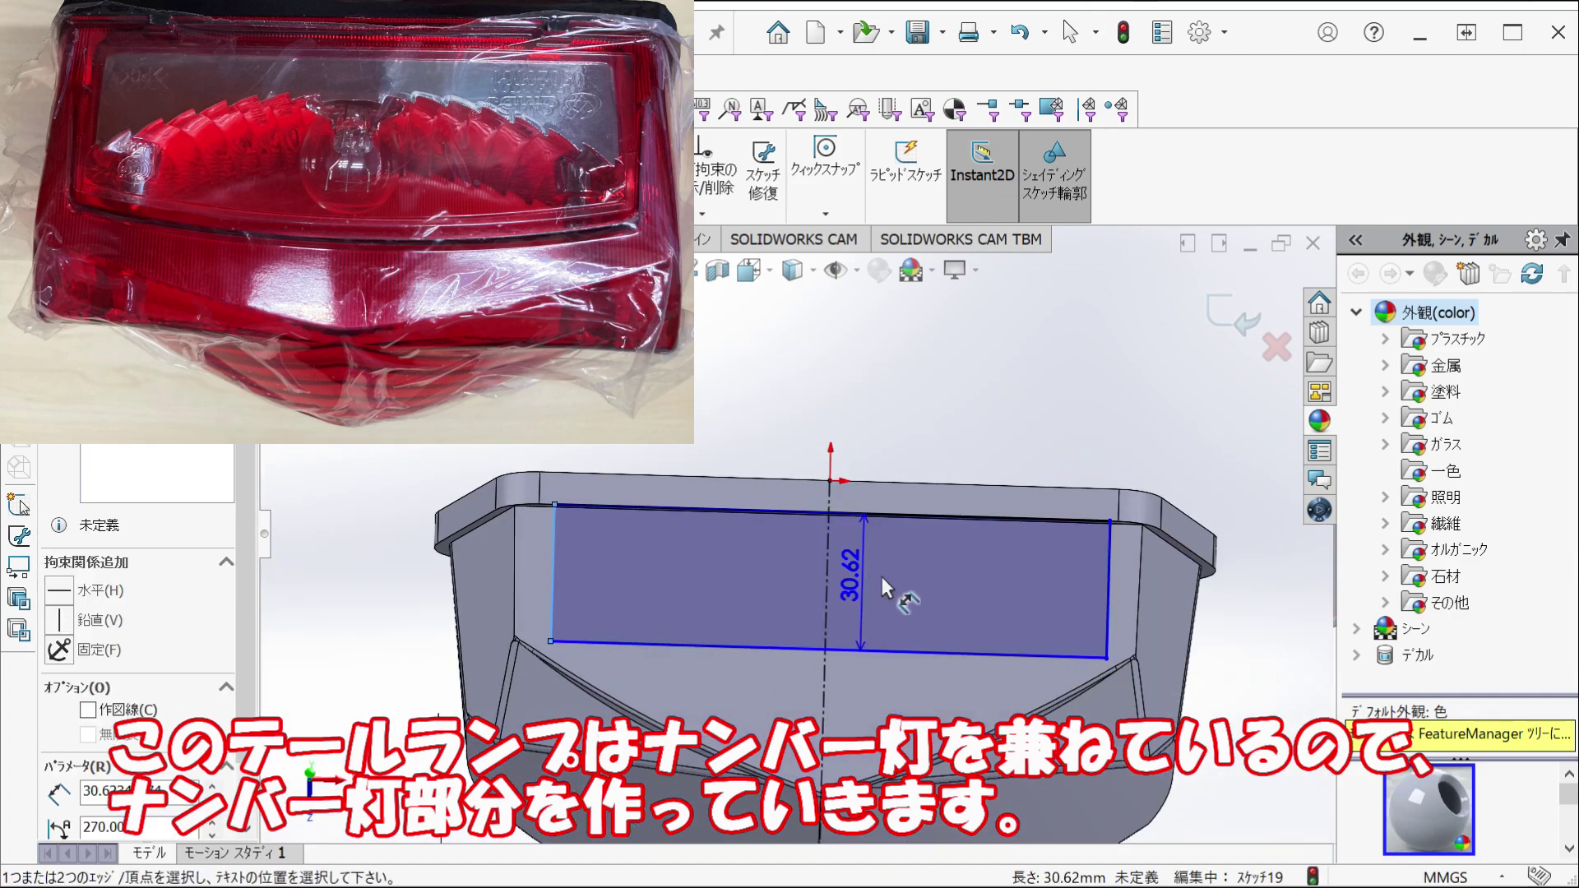
- Dimension the sketch width to 120 mm and extrude it as Boss-Extrude3
{"action": "left_click", "coordinate": [1109, 588]}
{"action": "left_click", "coordinate": [863, 396]}
{"action": "type", "text": "120"}
{"action": "key", "text": "Return"}
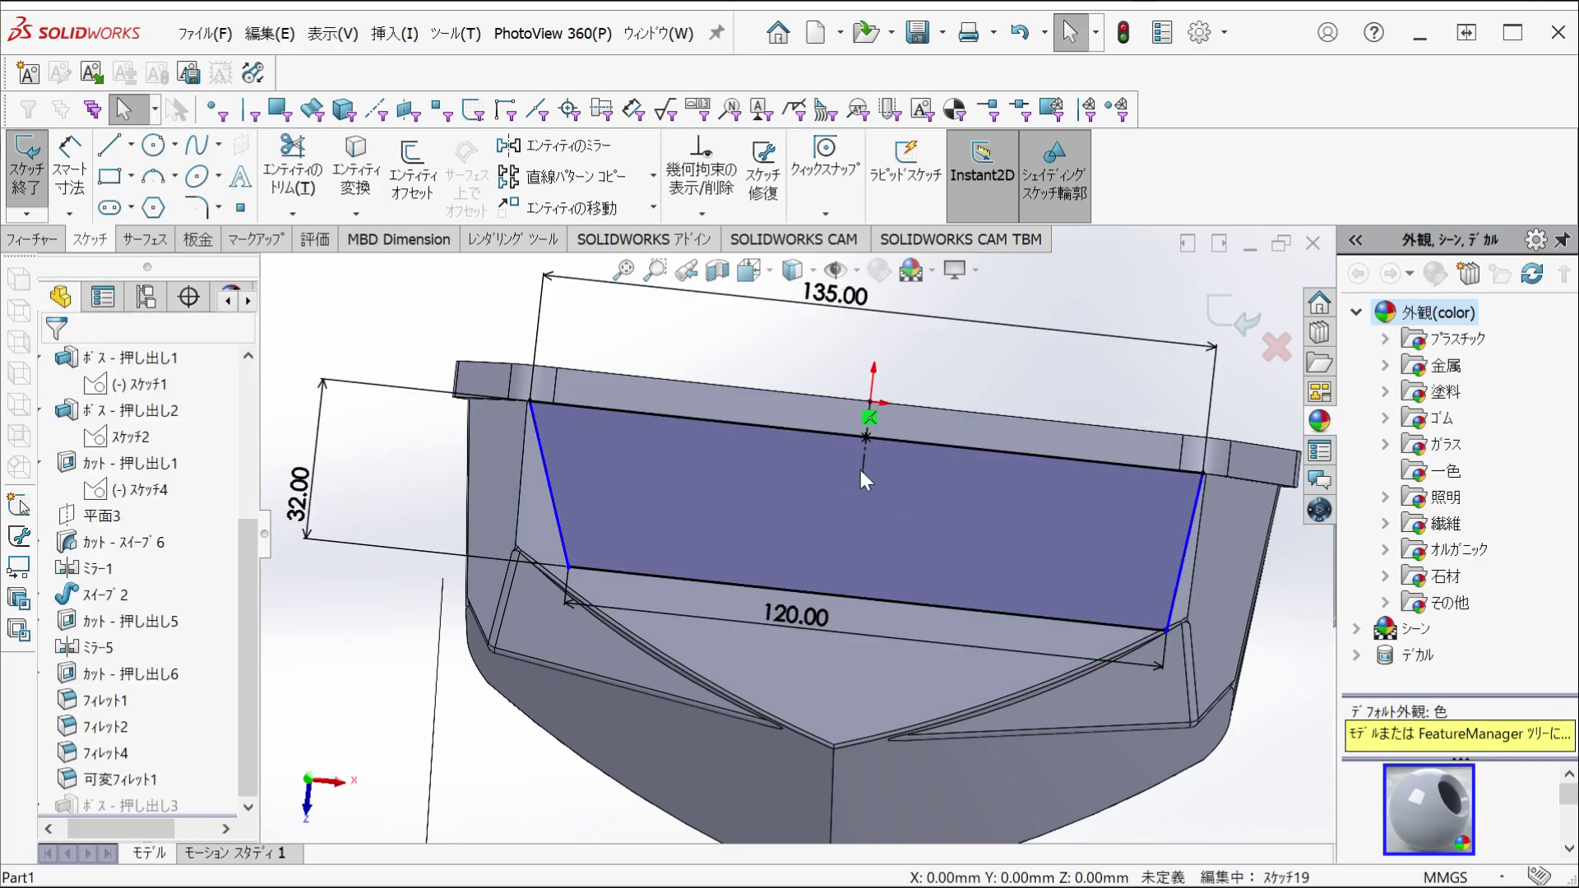
{"action": "left_click", "coordinate": [818, 594]}
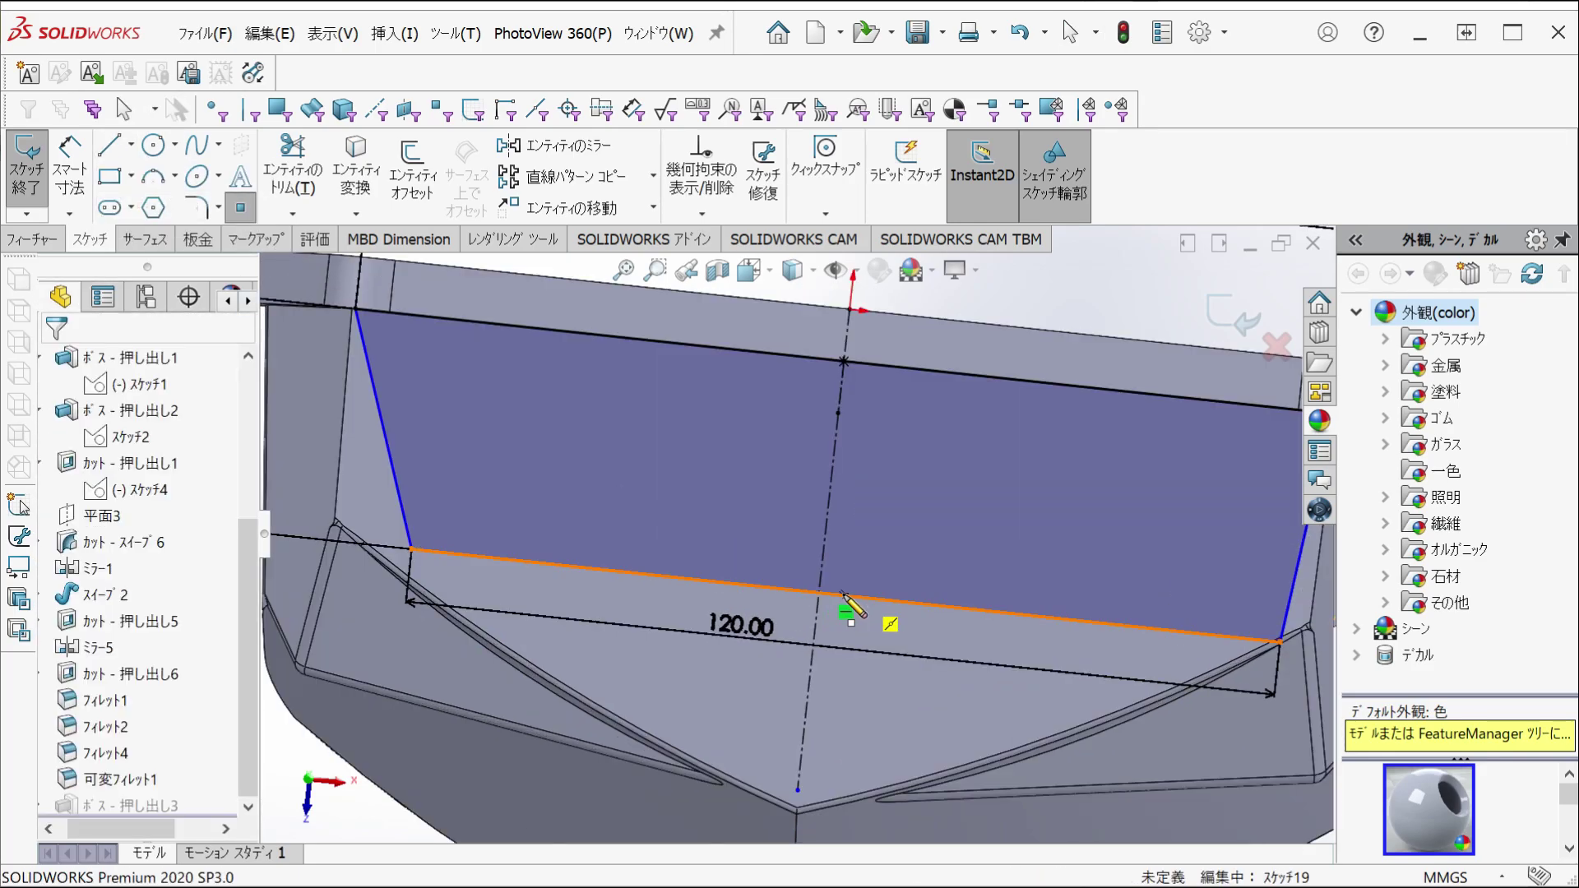
{"action": "left_click", "coordinate": [1227, 314]}
{"action": "left_click", "coordinate": [830, 511]}
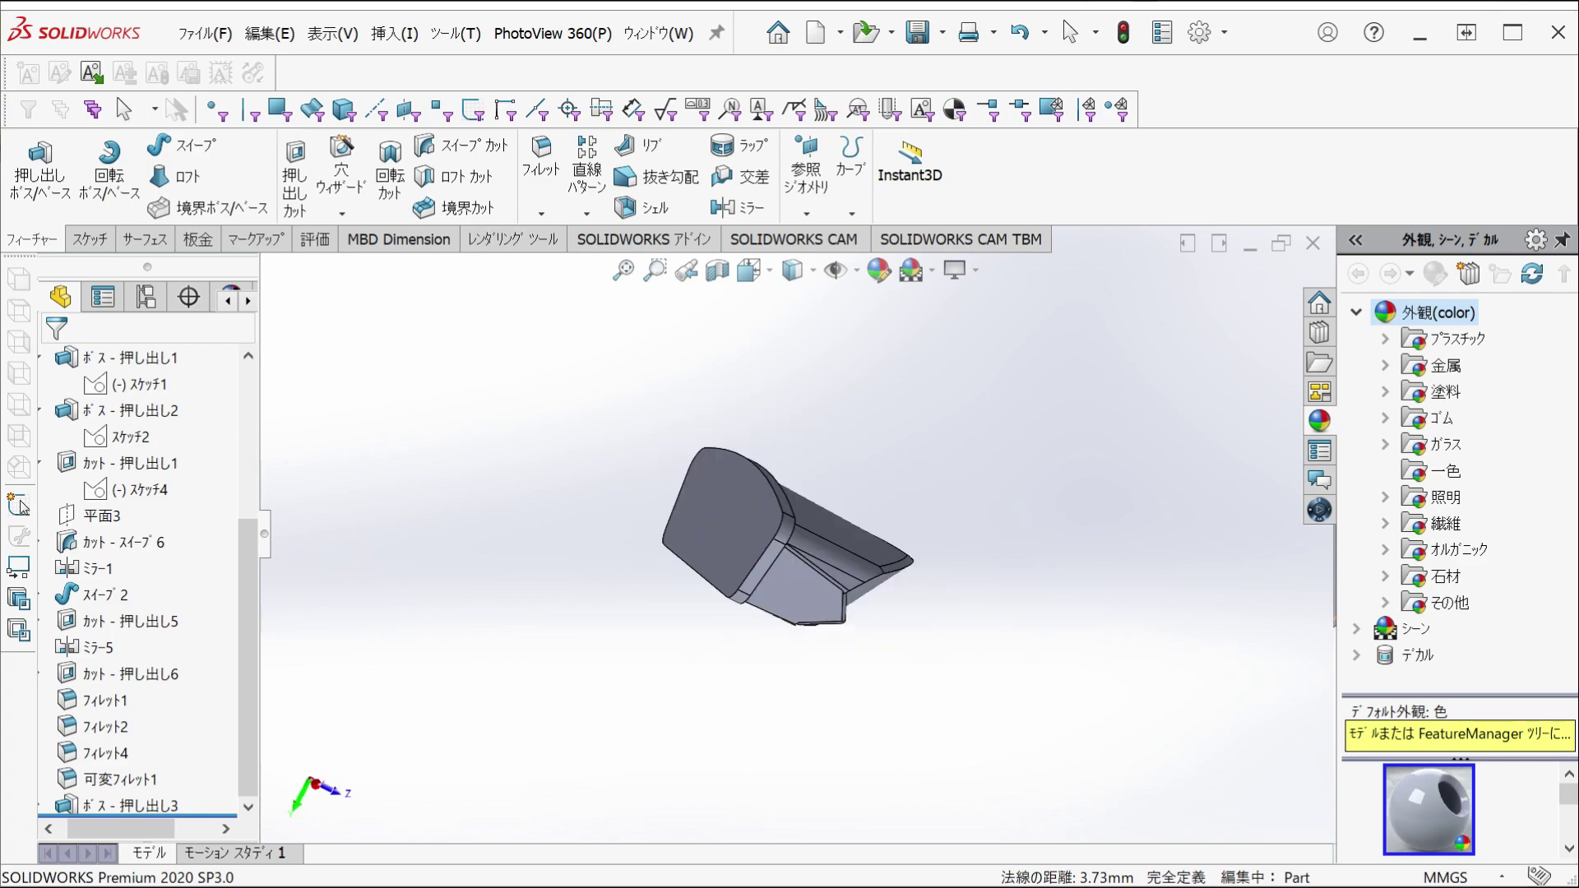
- Offset the face outline 8.30 mm inward and cut it as a recessed pocket
{"action": "left_click", "coordinate": [412, 168]}
{"action": "type", "text": "8.30mm"}
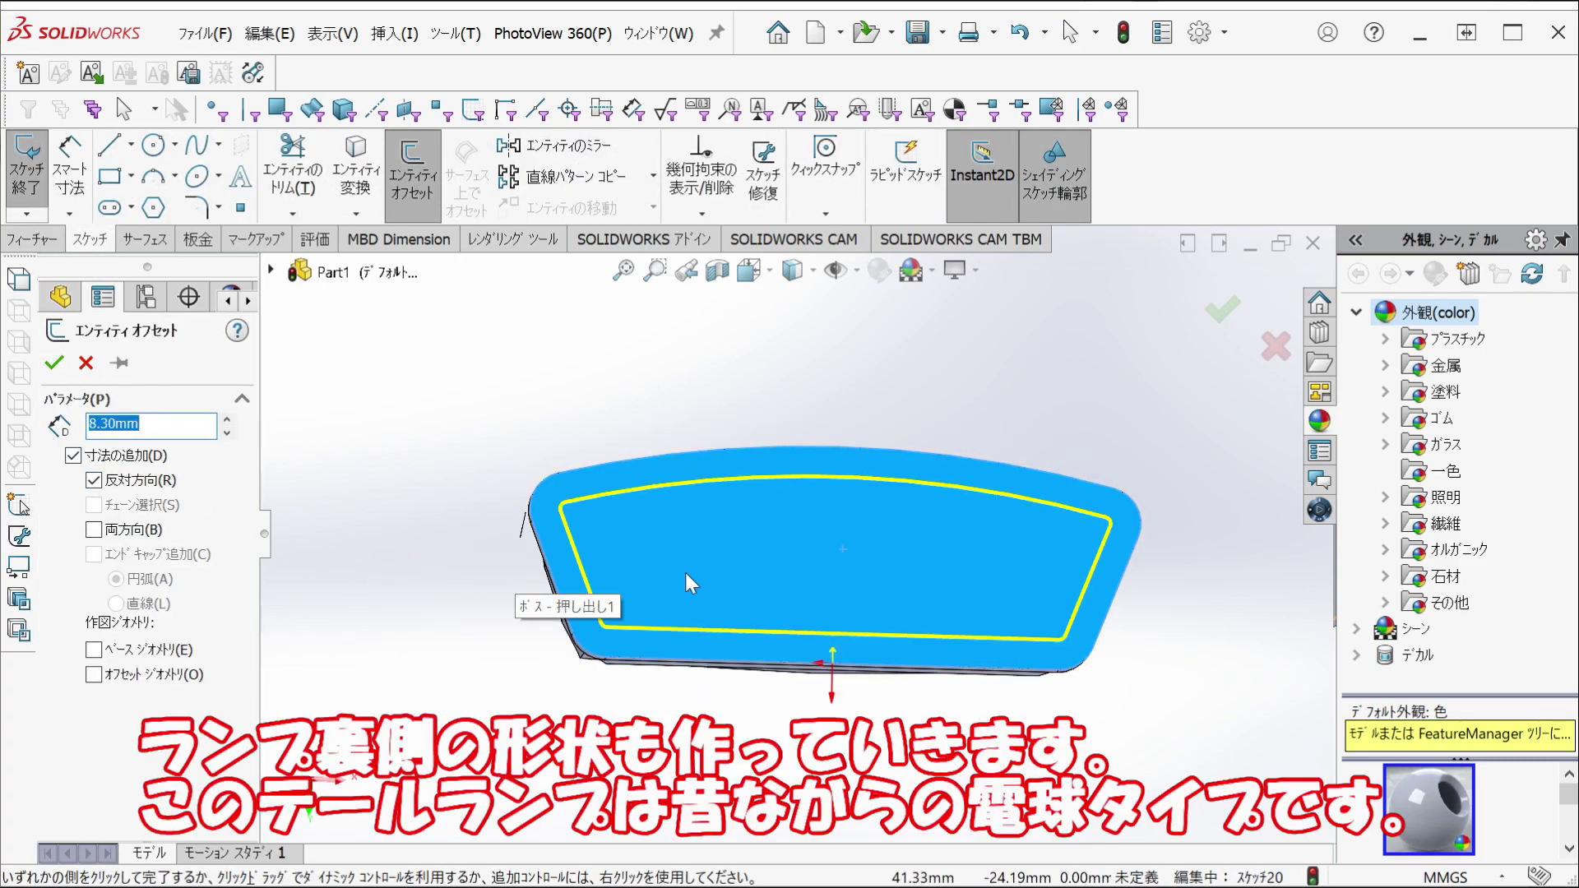
{"action": "left_click", "coordinate": [857, 574]}
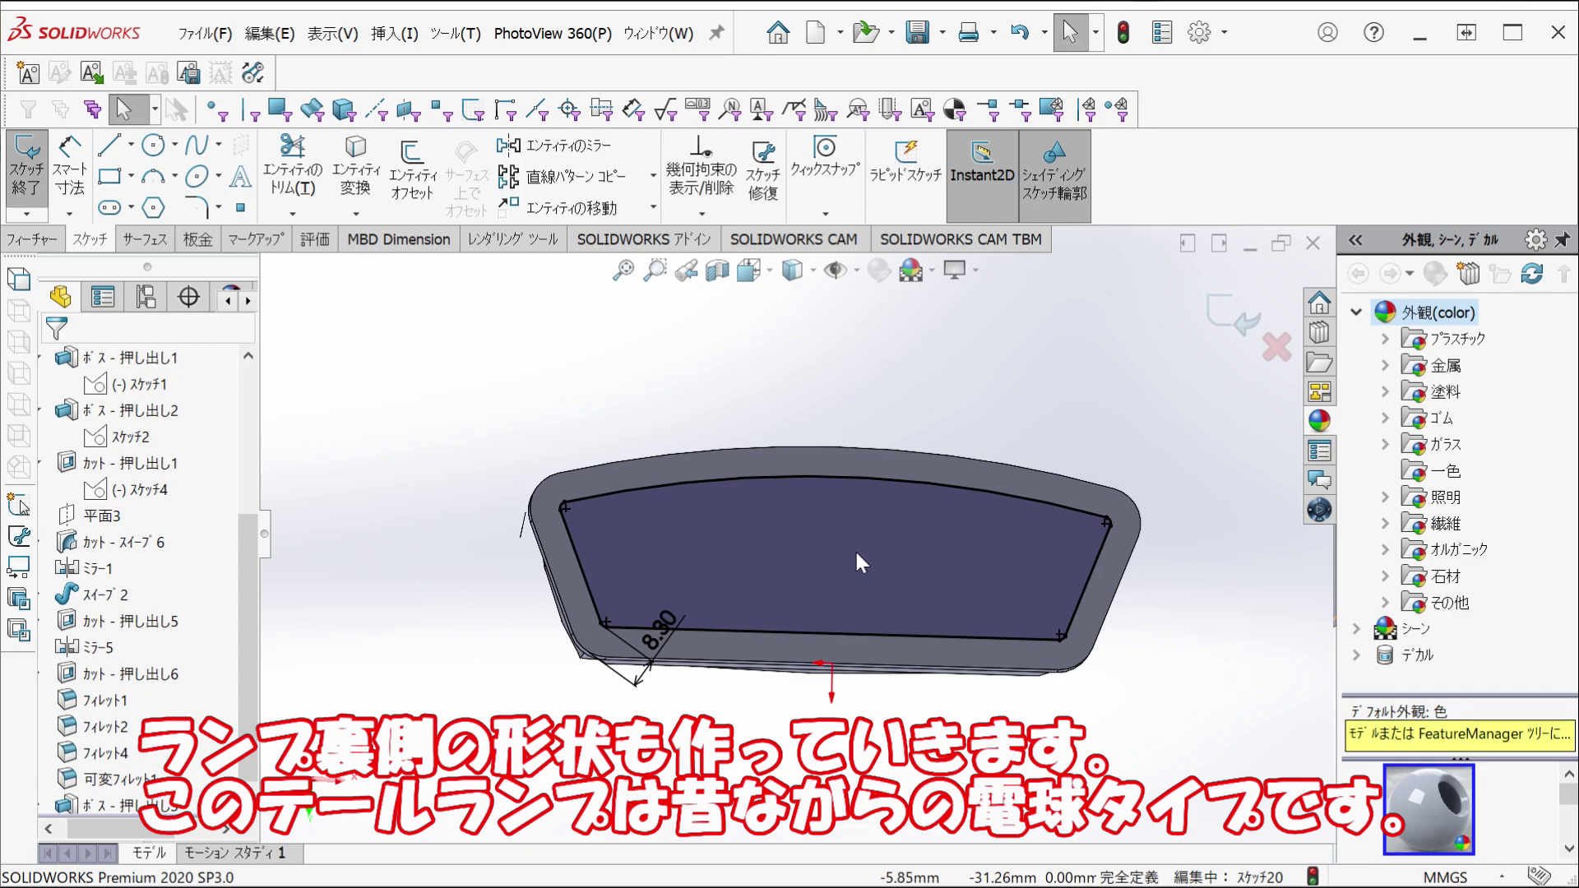
{"action": "key", "text": "Return"}
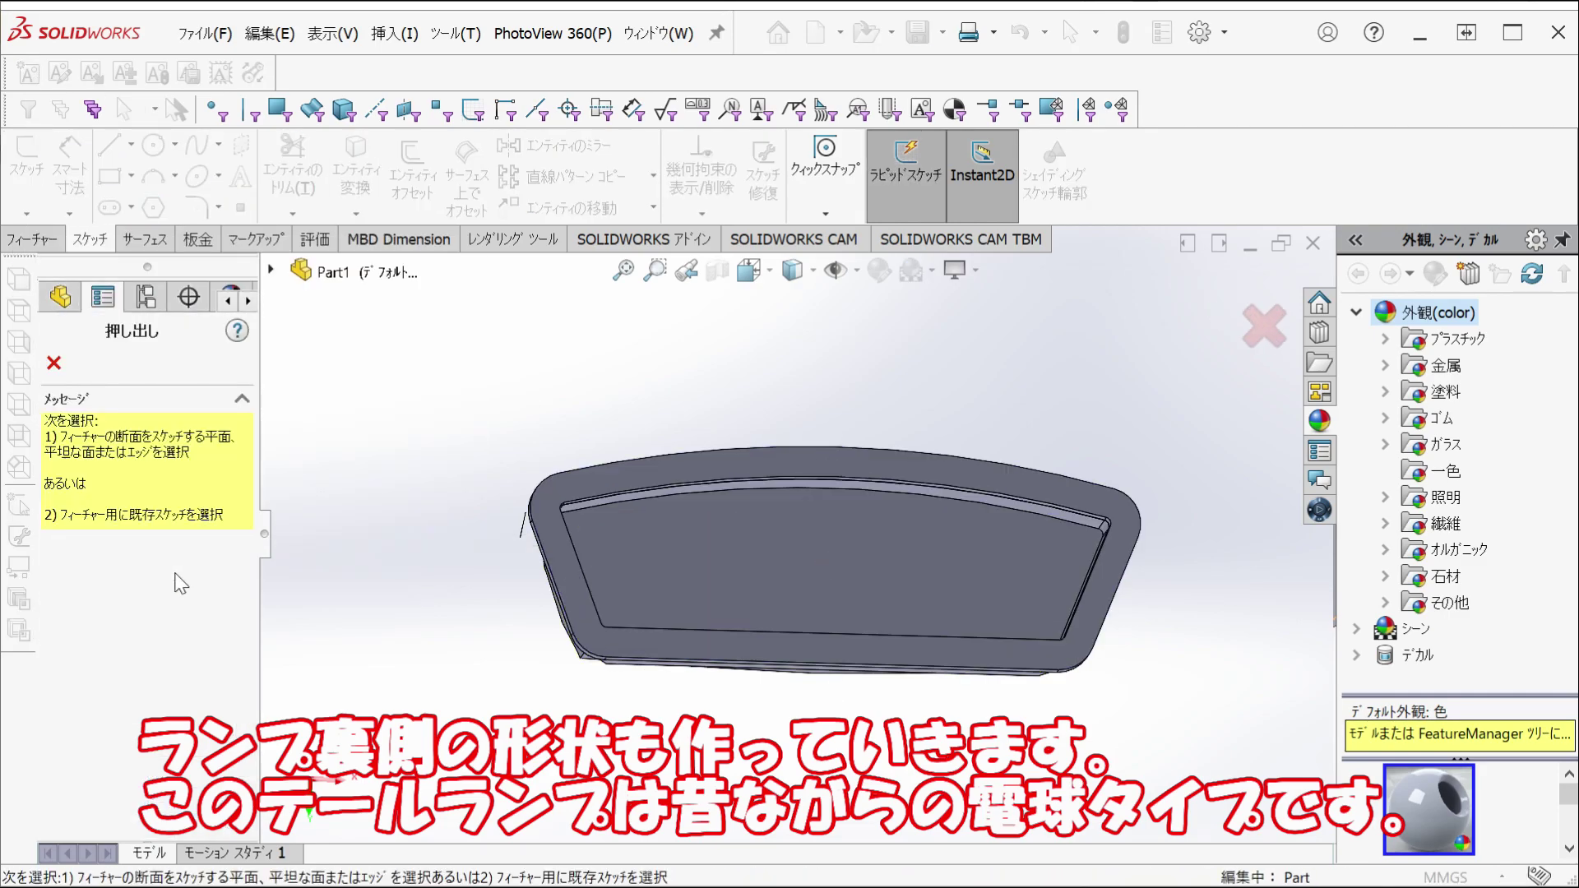
{"action": "middle_click_drag", "start_coordinate": [576, 461], "coordinate": [654, 506]}
- Edit the back-side Cut-Extrude7 feature and reapply it
{"action": "right_click", "coordinate": [691, 283]}
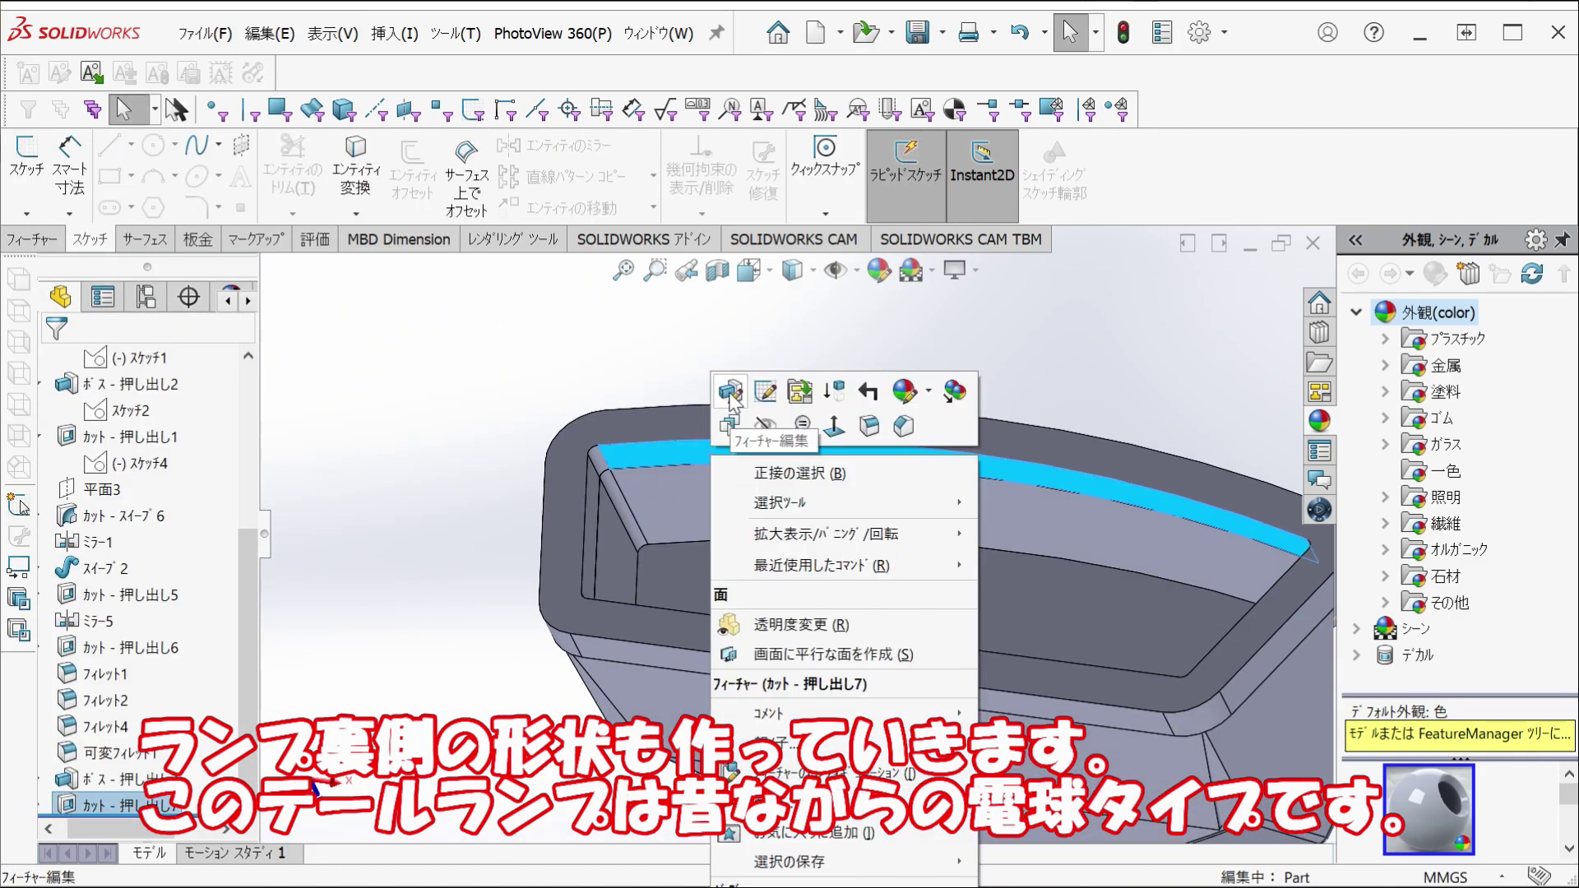
{"action": "key", "text": "Return"}
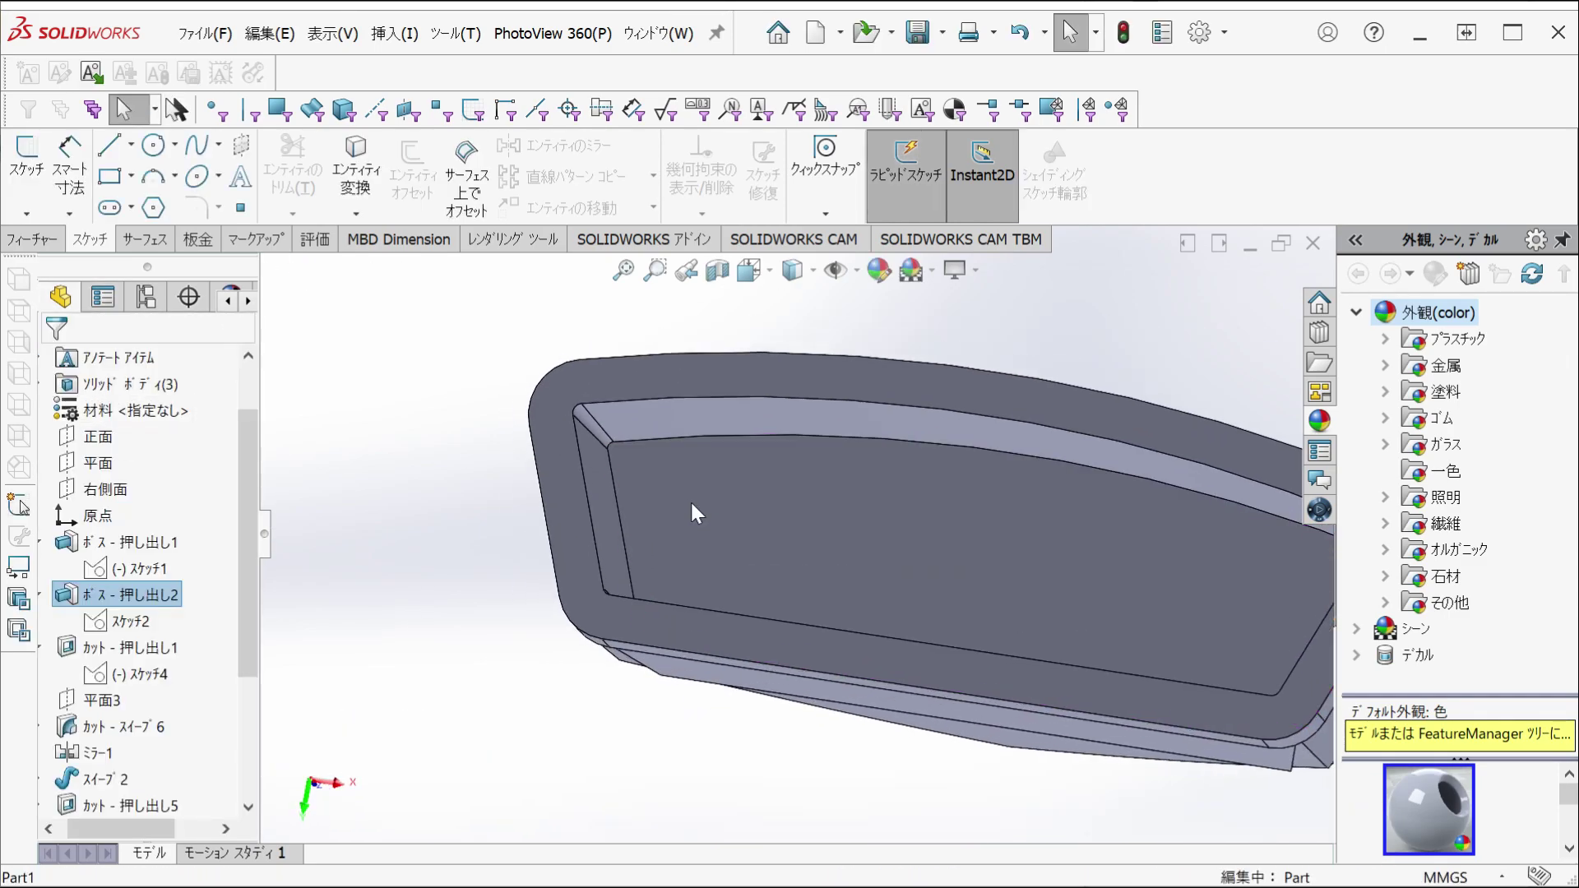
{"action": "scroll", "coordinate": [760, 606], "scroll_direction": "up", "scroll_amount": 5}
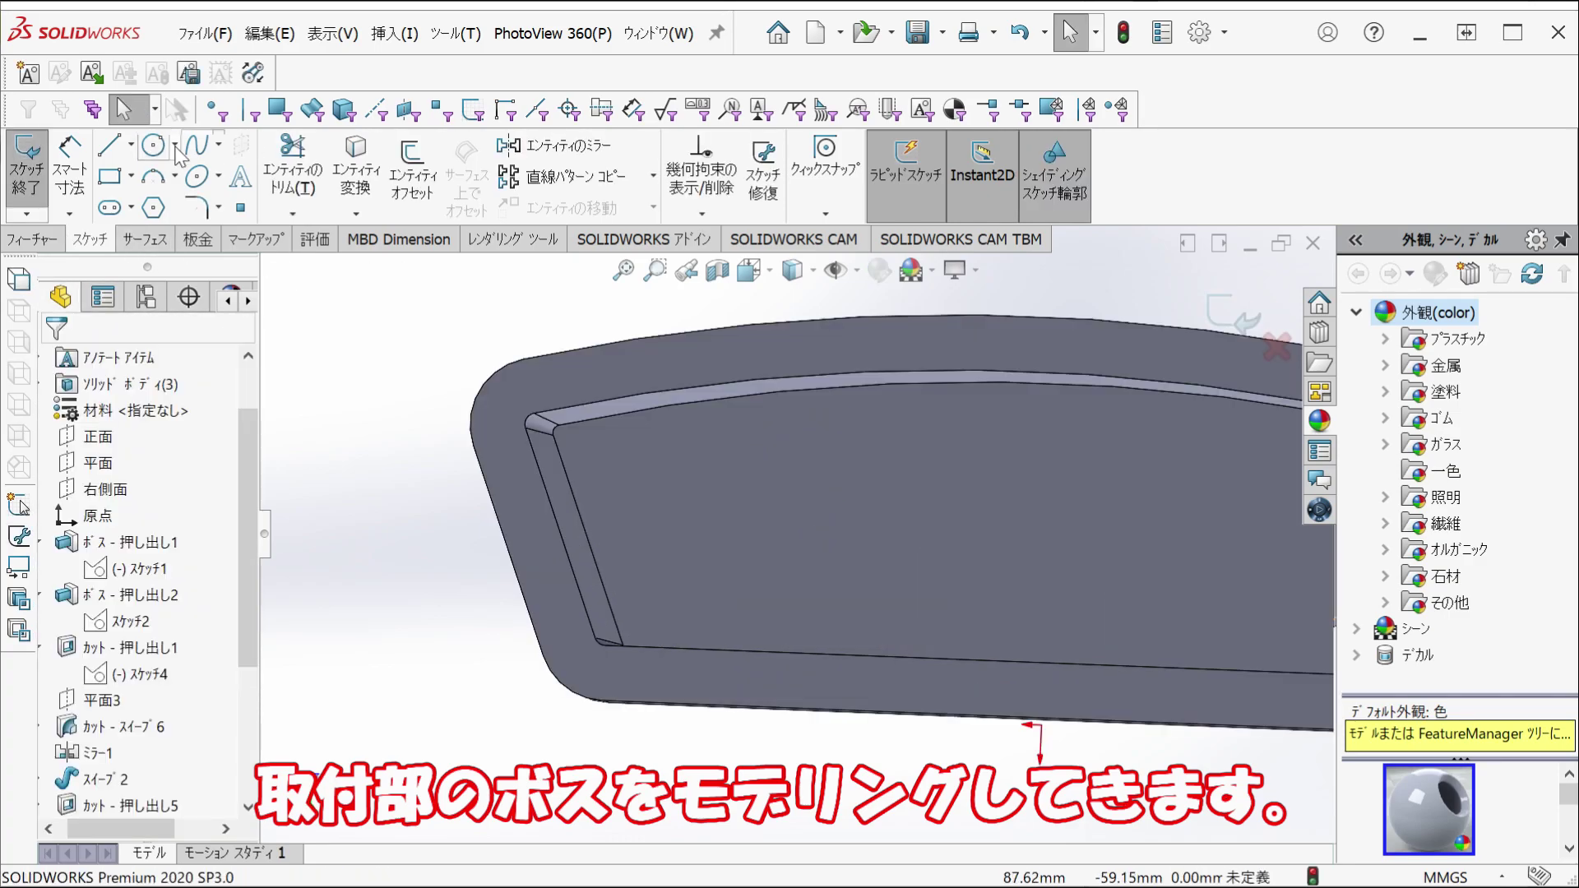
- Add a centerline between the two boss circles and extrude the bosses 30 mm high
{"action": "left_click", "coordinate": [731, 419]}
{"action": "left_click", "coordinate": [721, 590]}
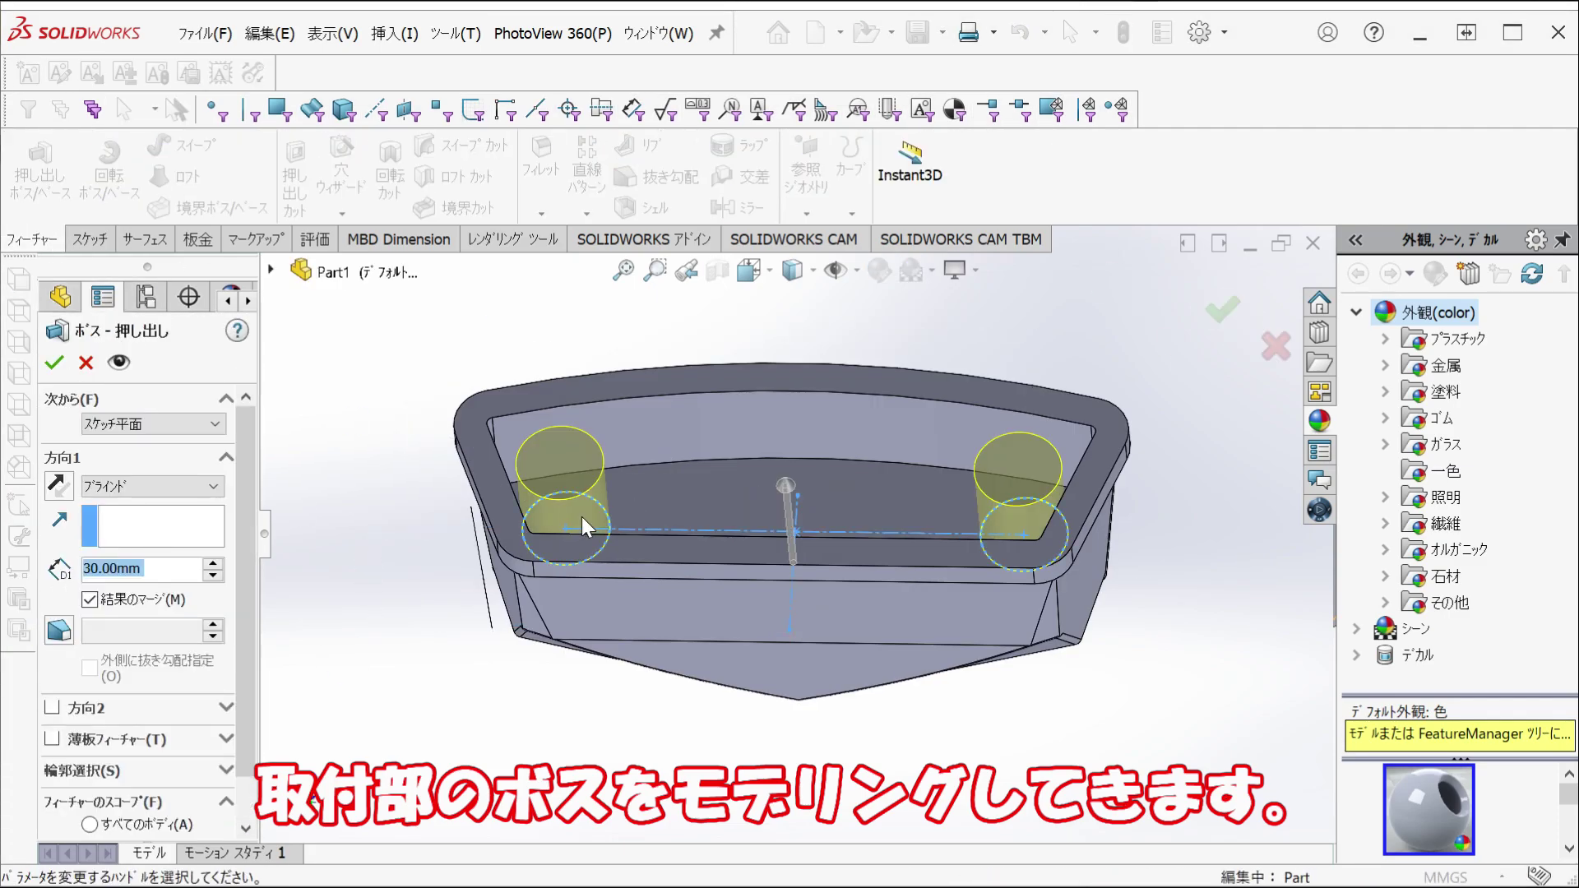
{"action": "type", "text": "3"}
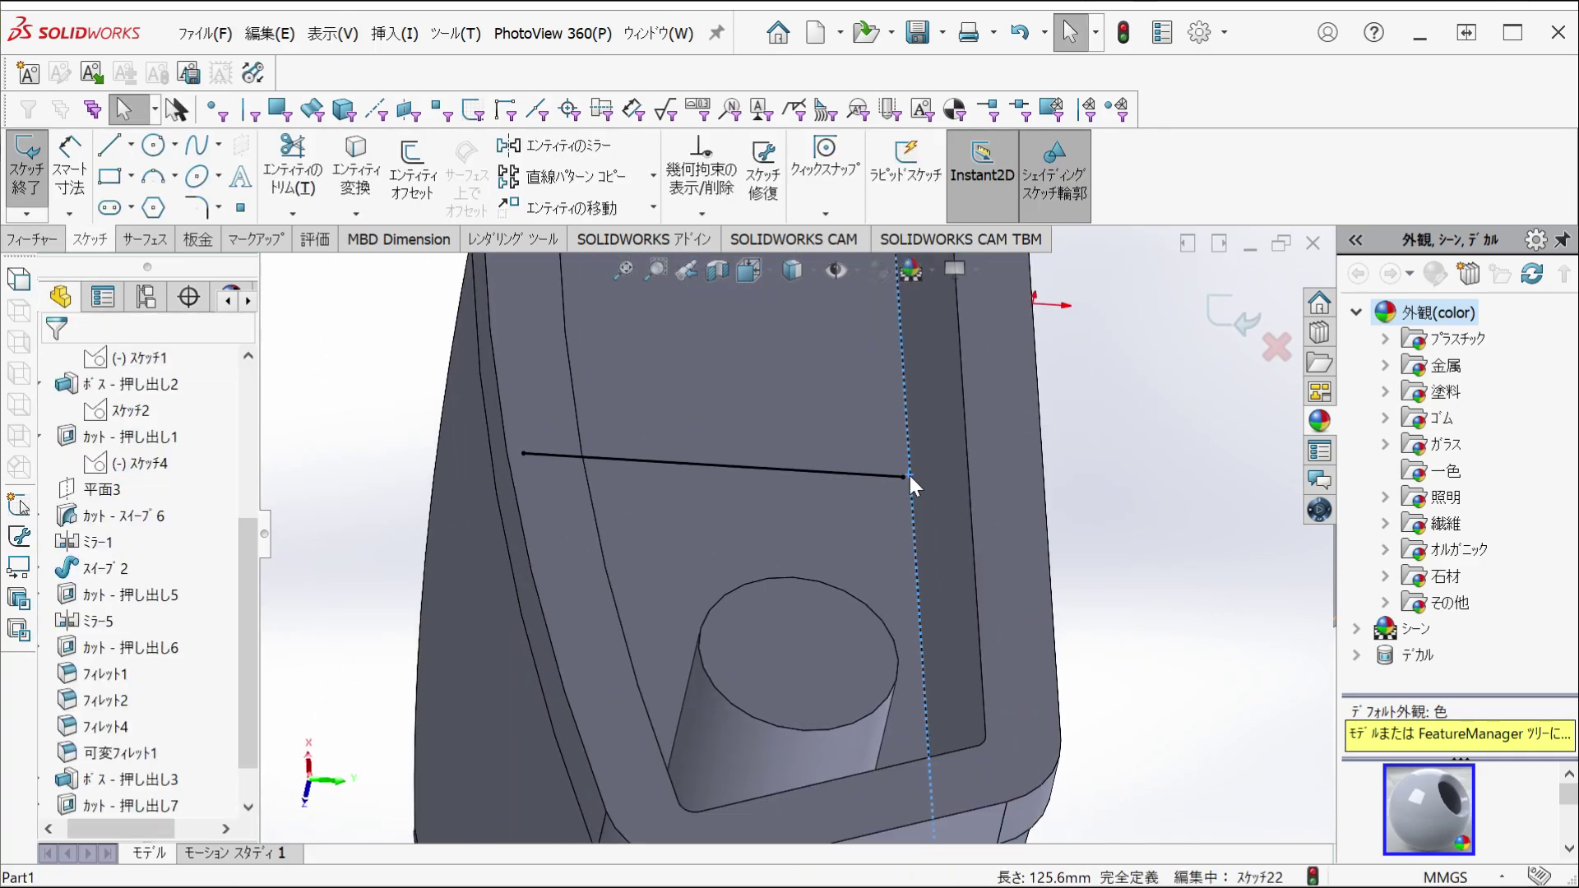
- Sketch a line and an arc across the housing cavity, giving the arc radius 40 mm
{"action": "left_click", "coordinate": [904, 477]}
{"action": "left_click", "coordinate": [911, 501]}
{"action": "mouse_move", "coordinate": [911, 501]}
{"action": "middle_mouse_down"}
{"action": "mouse_move", "coordinate": [687, 560]}
{"action": "mouse_move", "coordinate": [819, 520]}
{"action": "middle_mouse_up"}
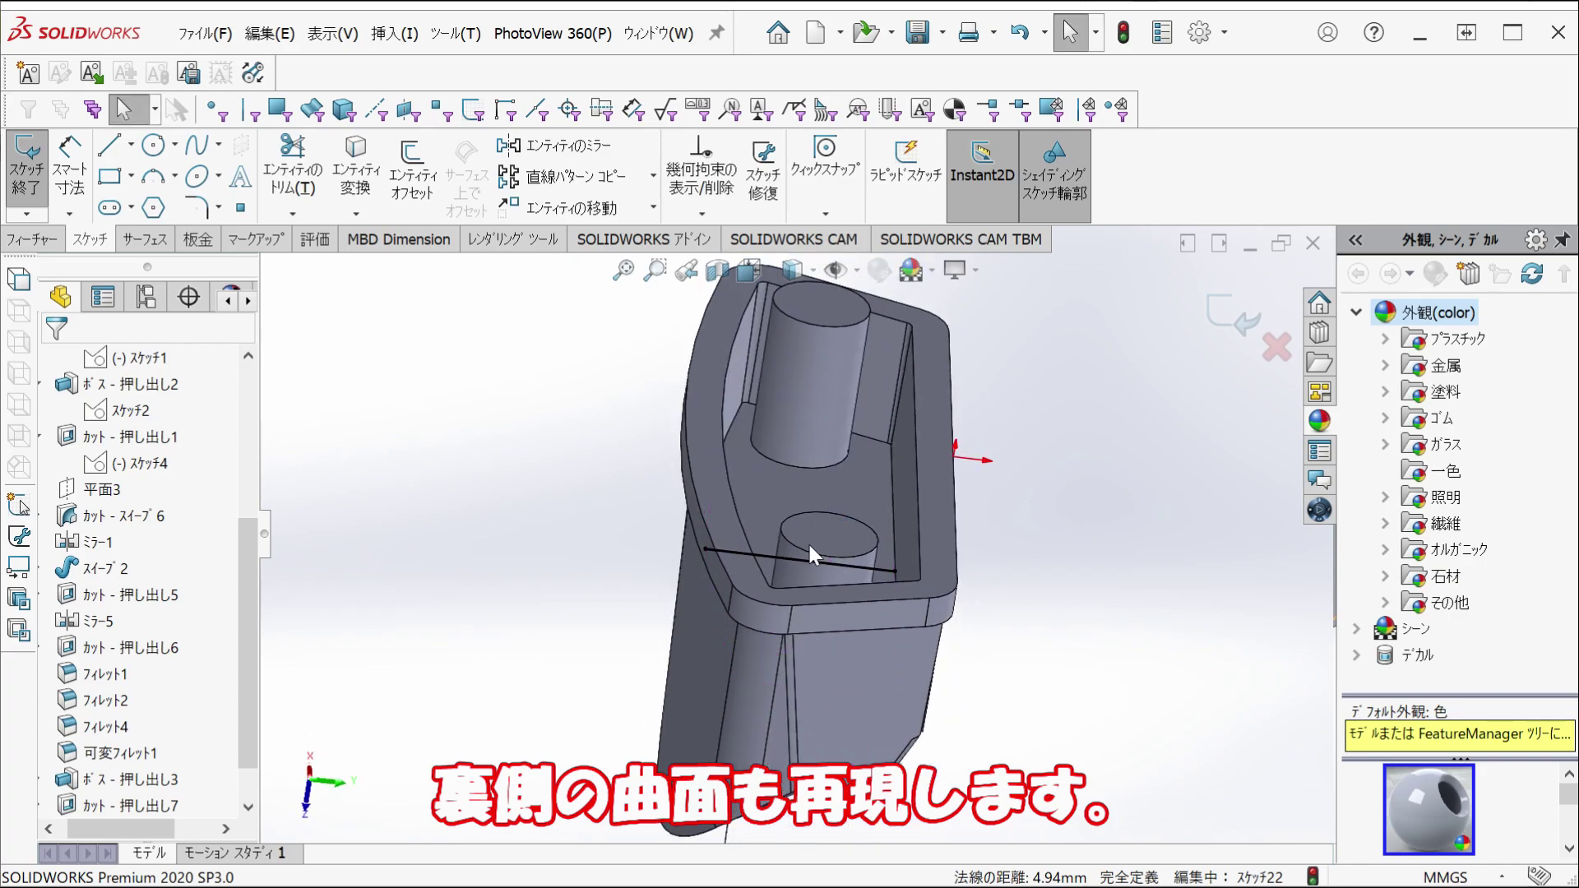
{"action": "scroll", "coordinate": [809, 547], "scroll_direction": "down", "scroll_amount": 3}
{"action": "key", "text": "c"}
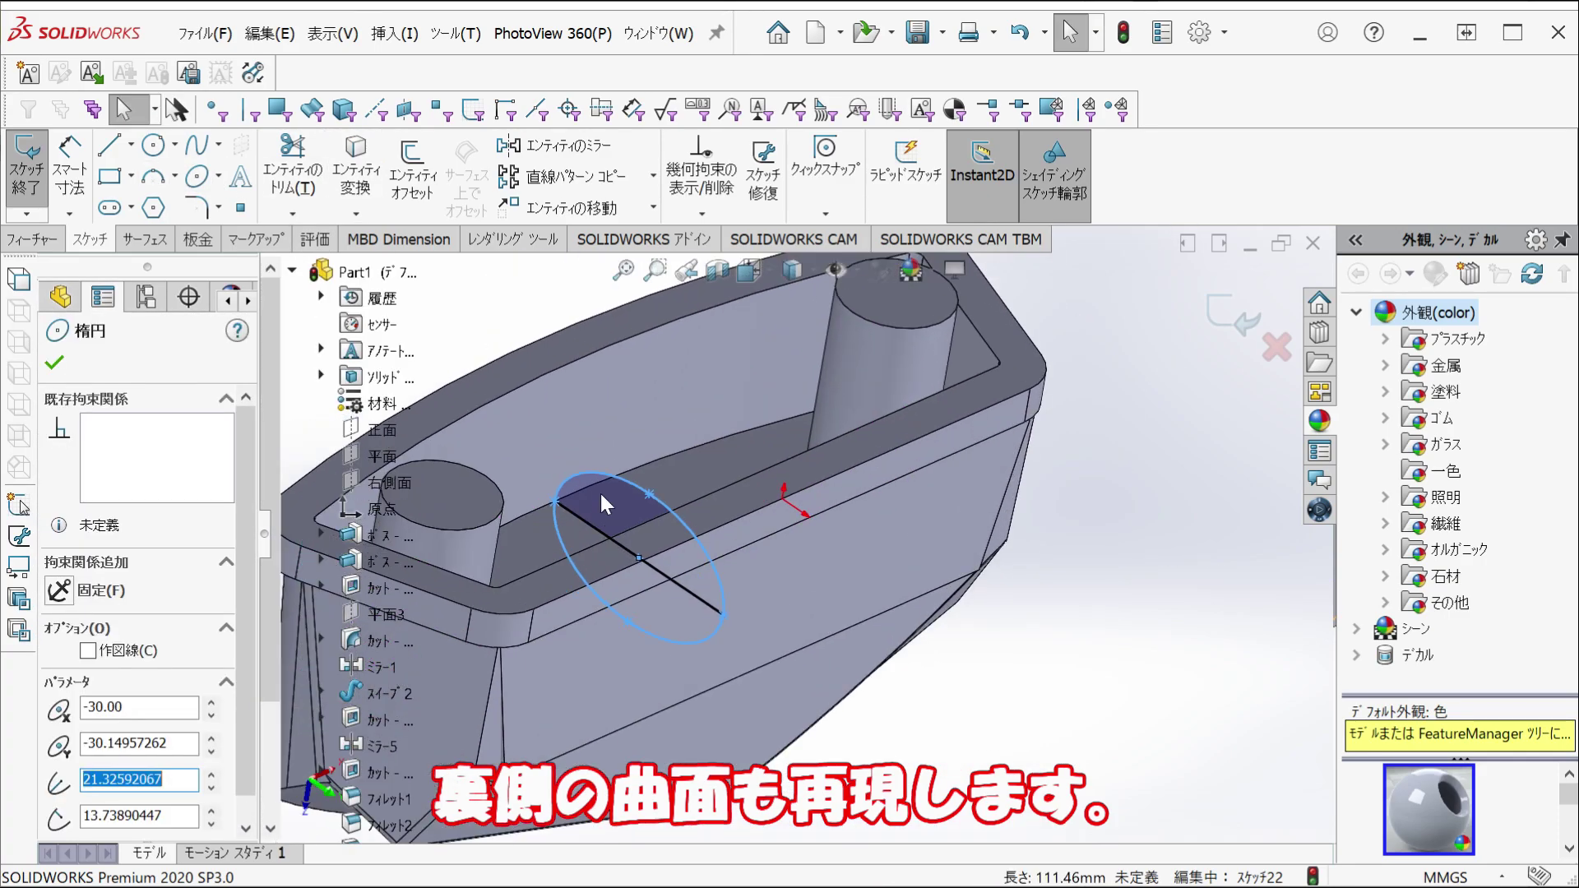
{"action": "middle_click_drag", "start_coordinate": [757, 600], "coordinate": [815, 559]}
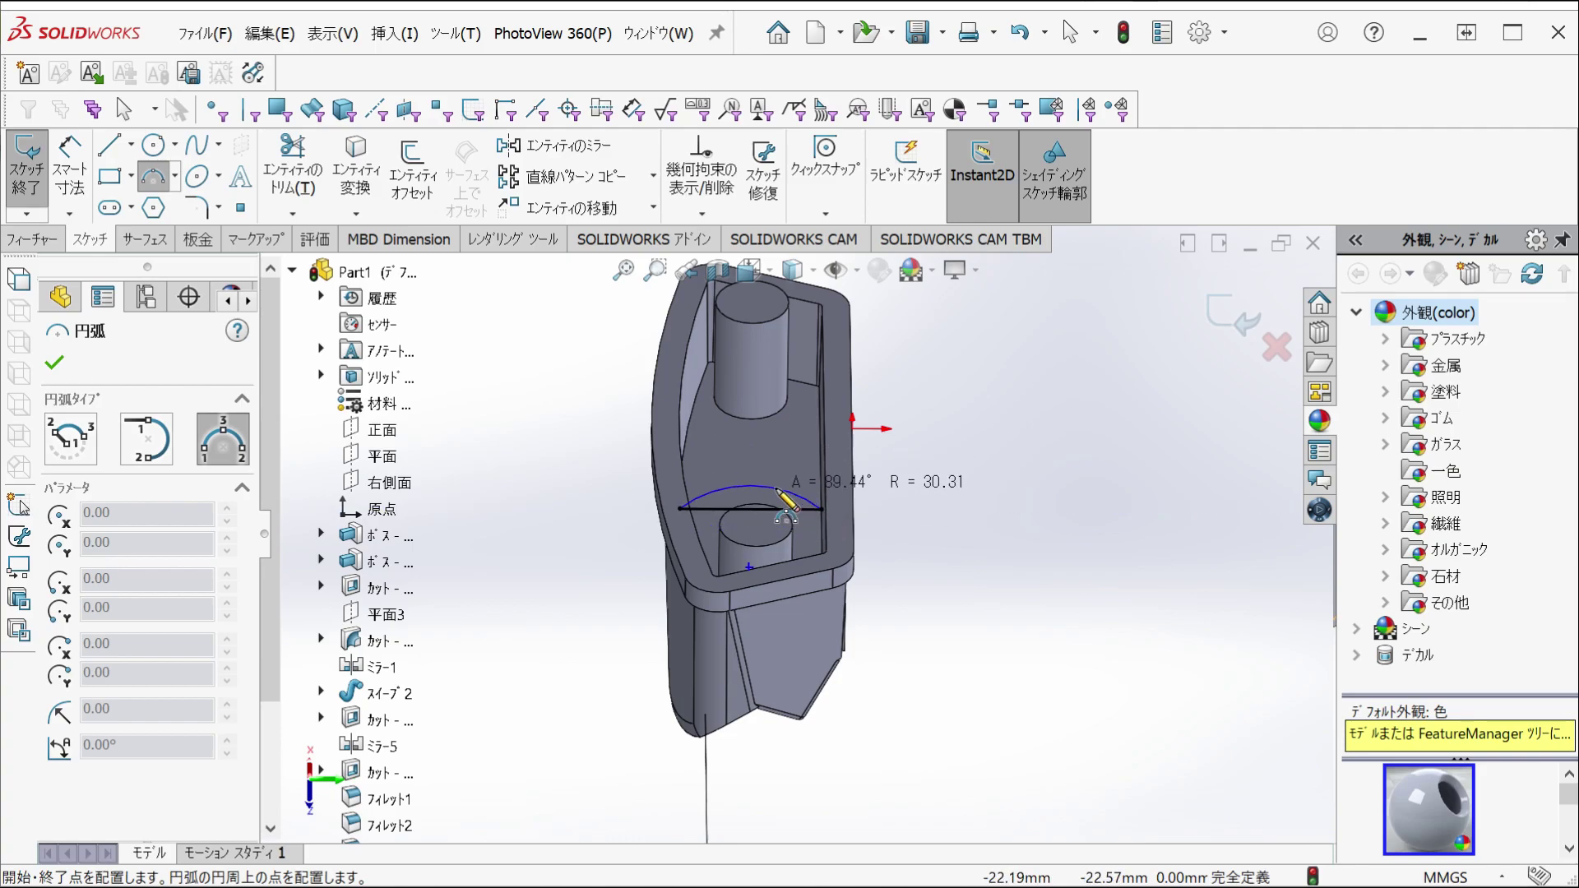
{"action": "left_click", "coordinate": [785, 503]}
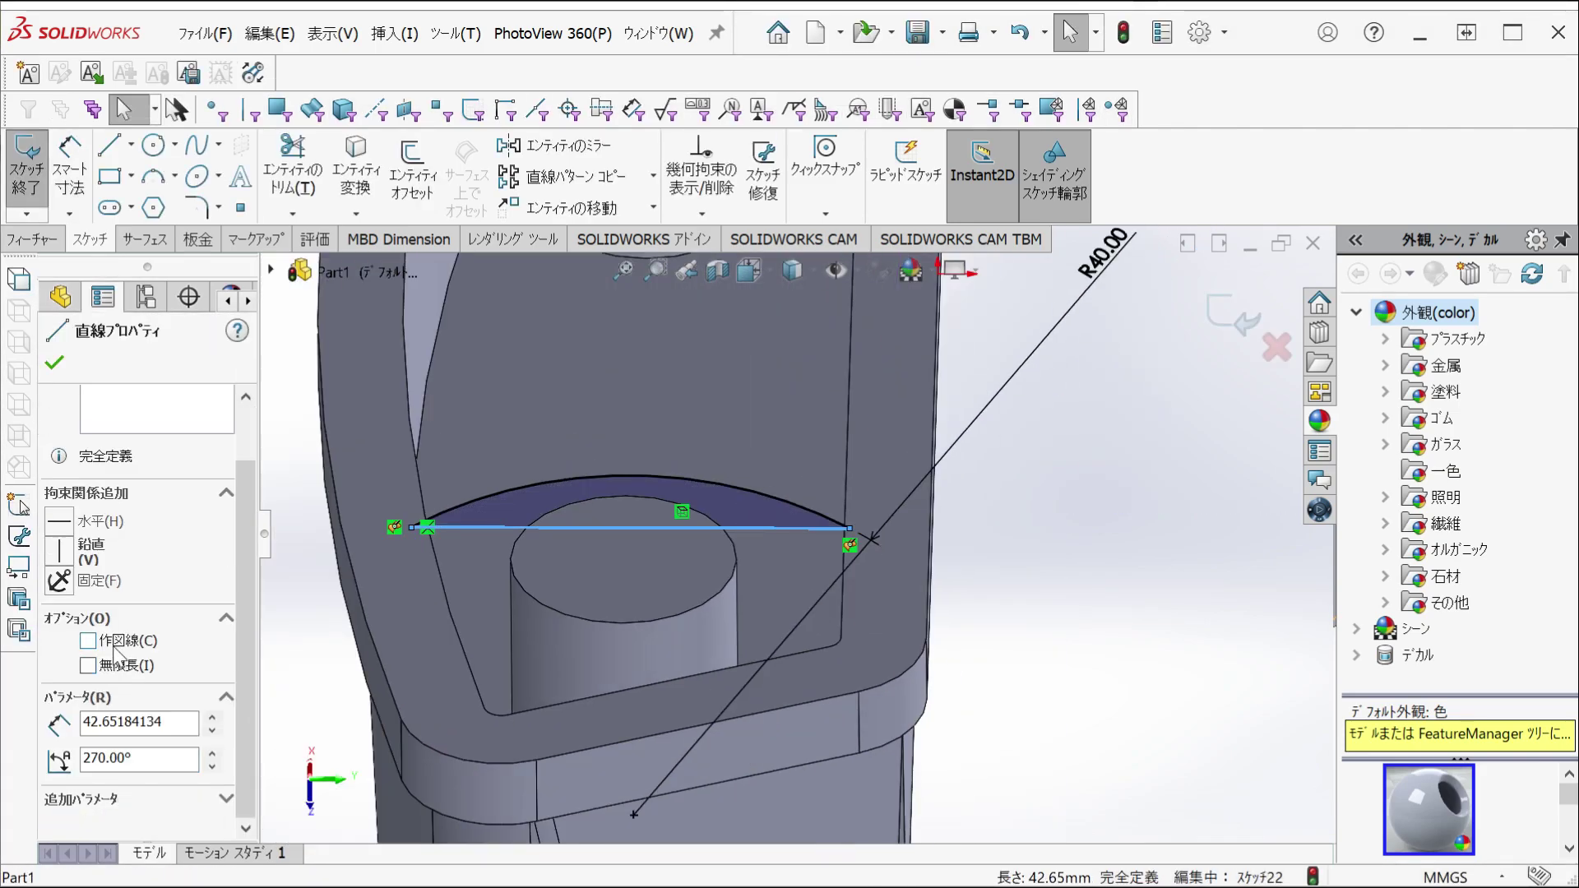
{"action": "middle_click_drag", "start_coordinate": [582, 688], "coordinate": [704, 607]}
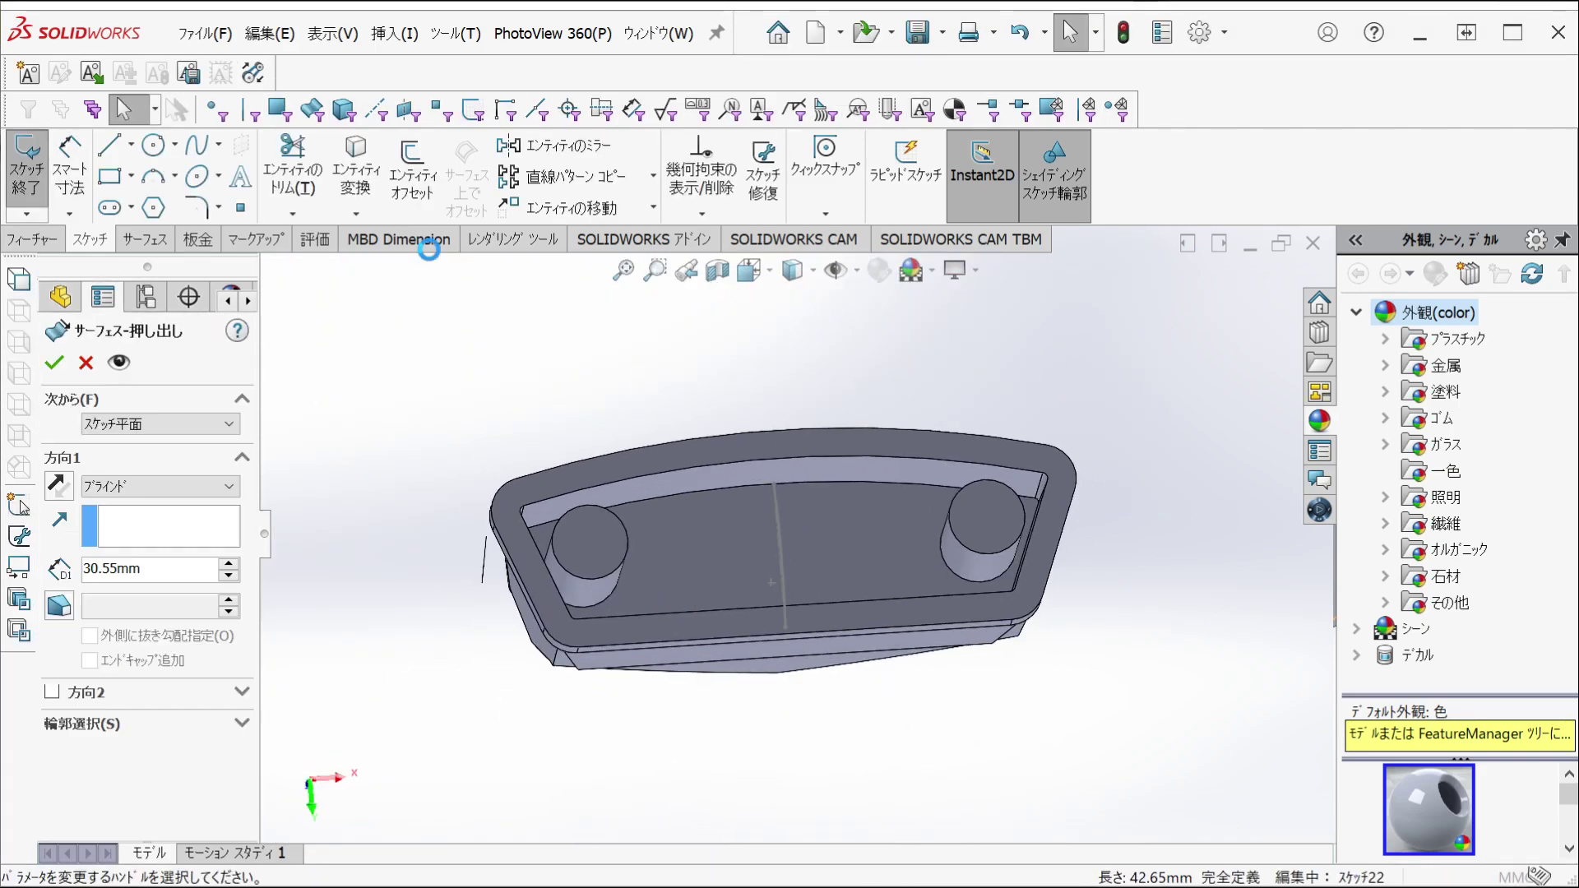
{"action": "left_click", "coordinate": [131, 539]}
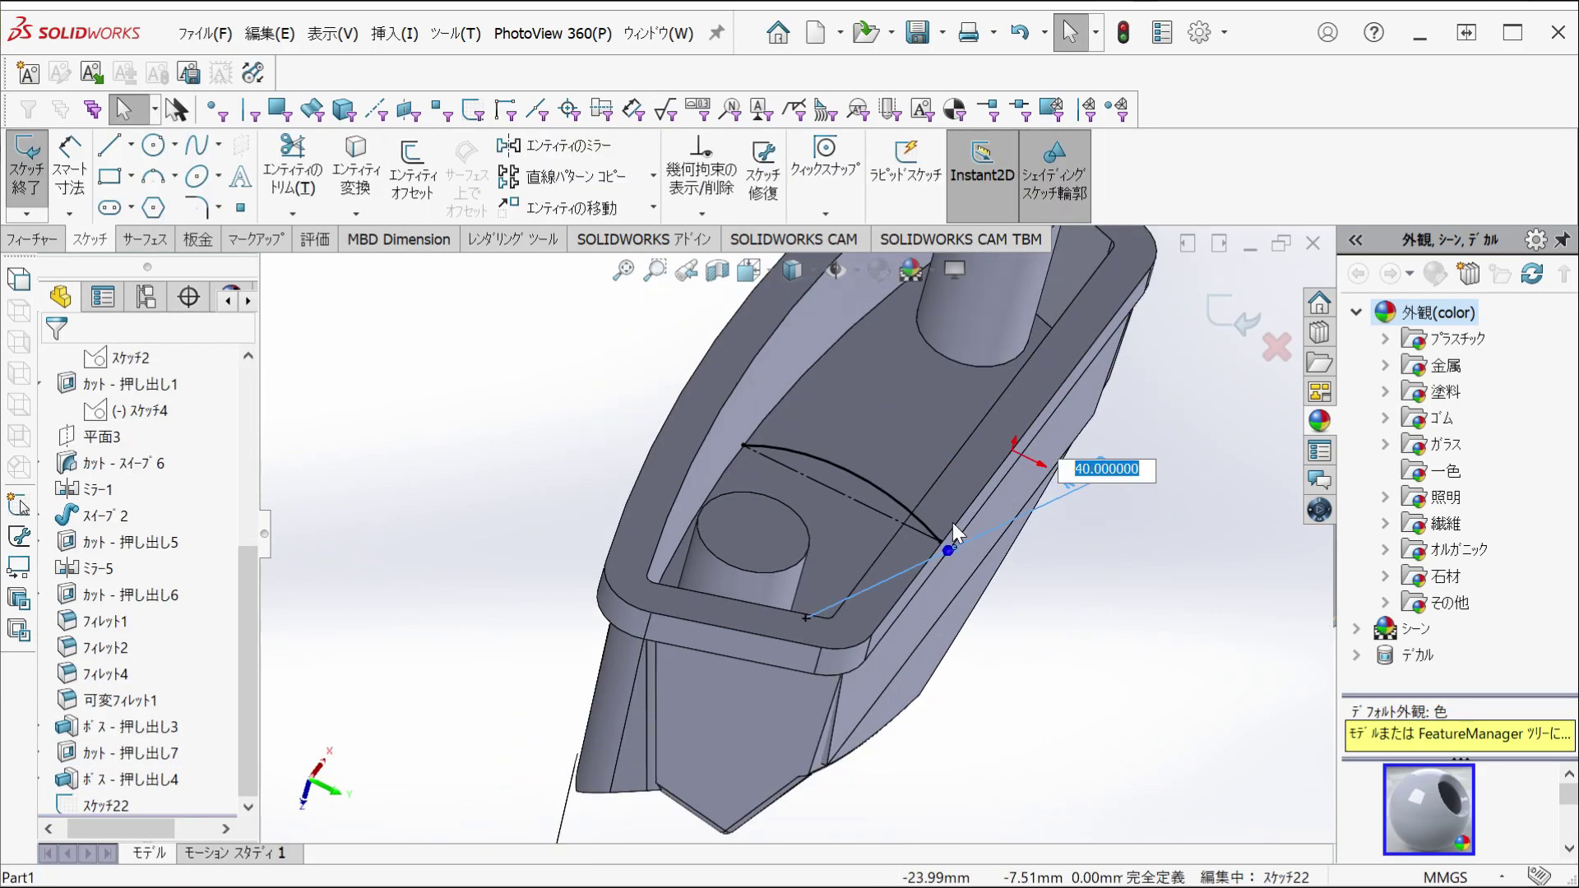
{"action": "key", "text": "Return"}
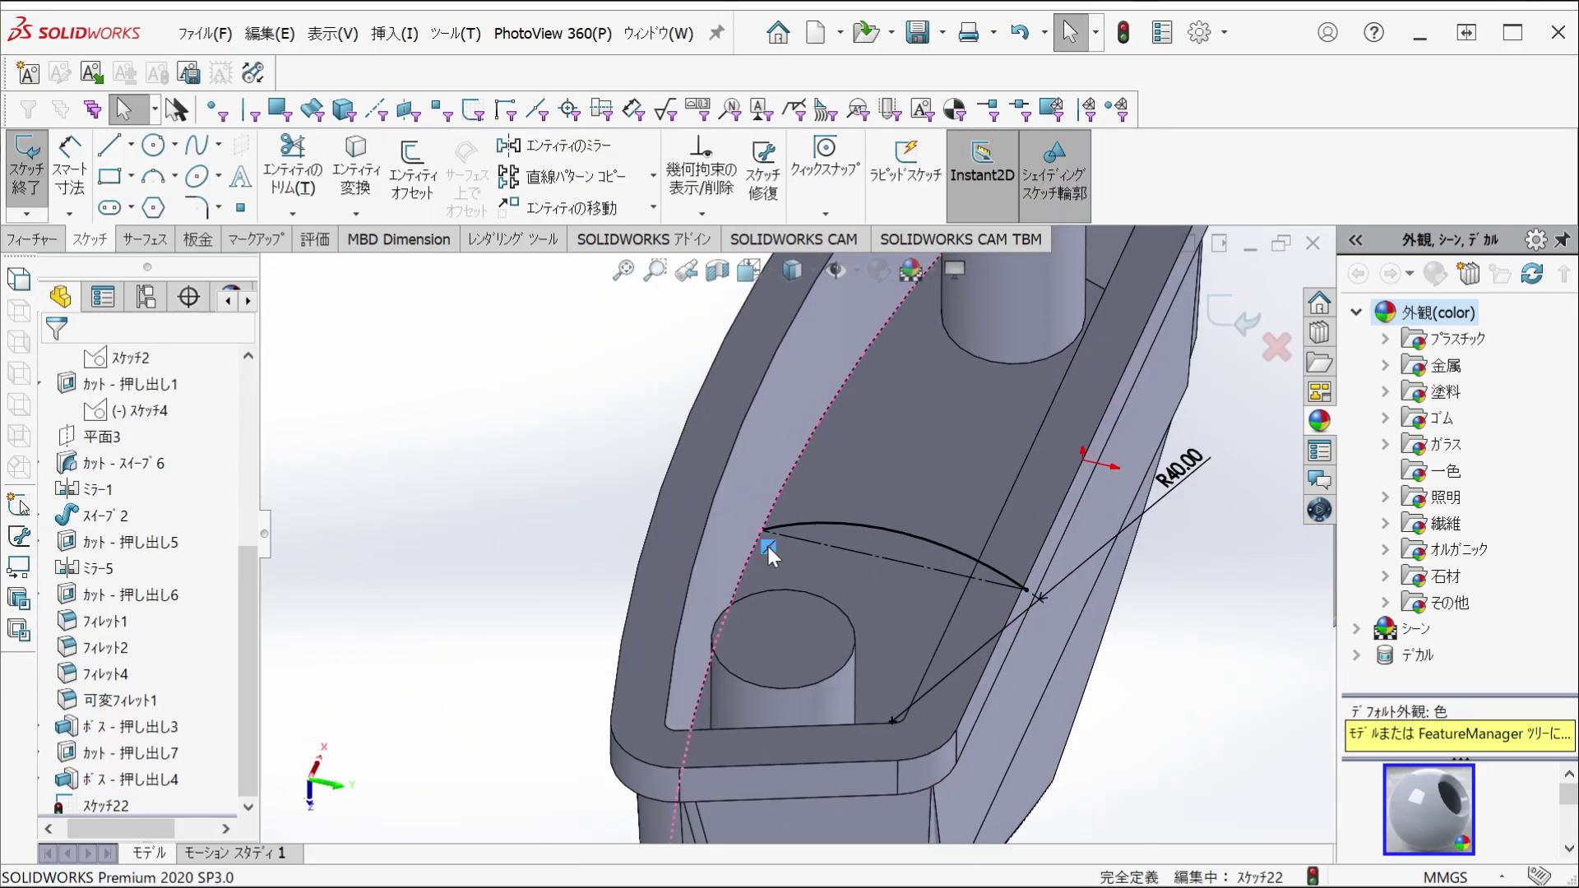
- Make the arc ends symmetric about a vertical centerline and set the parallel line 10 mm away
{"action": "left_click", "coordinate": [763, 531]}
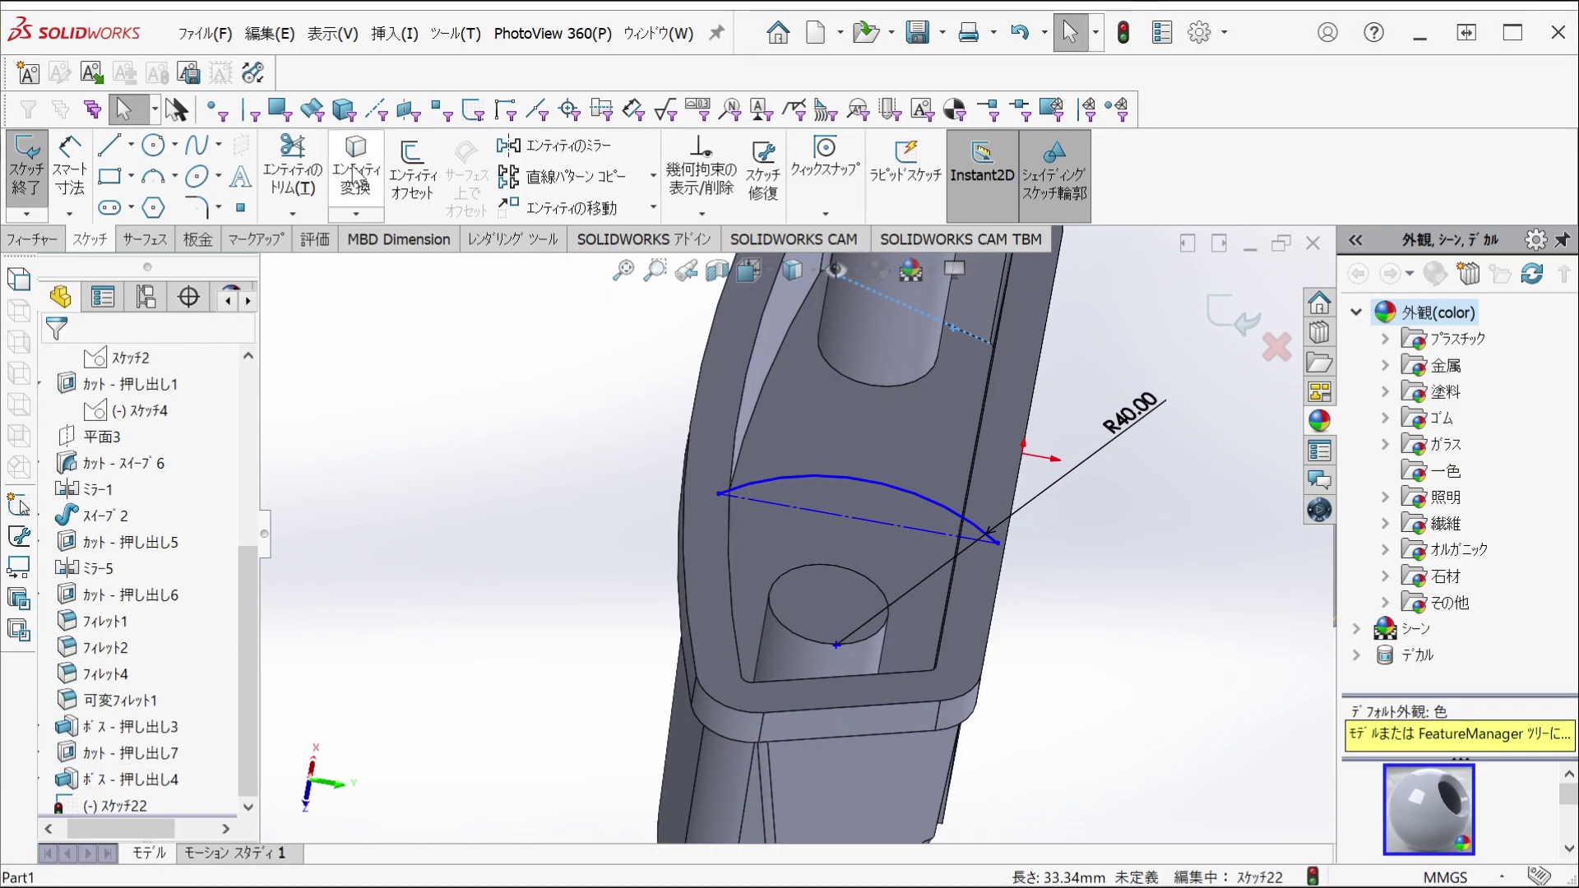
{"action": "left_click", "coordinate": [870, 524]}
{"action": "left_click", "coordinate": [130, 145]}
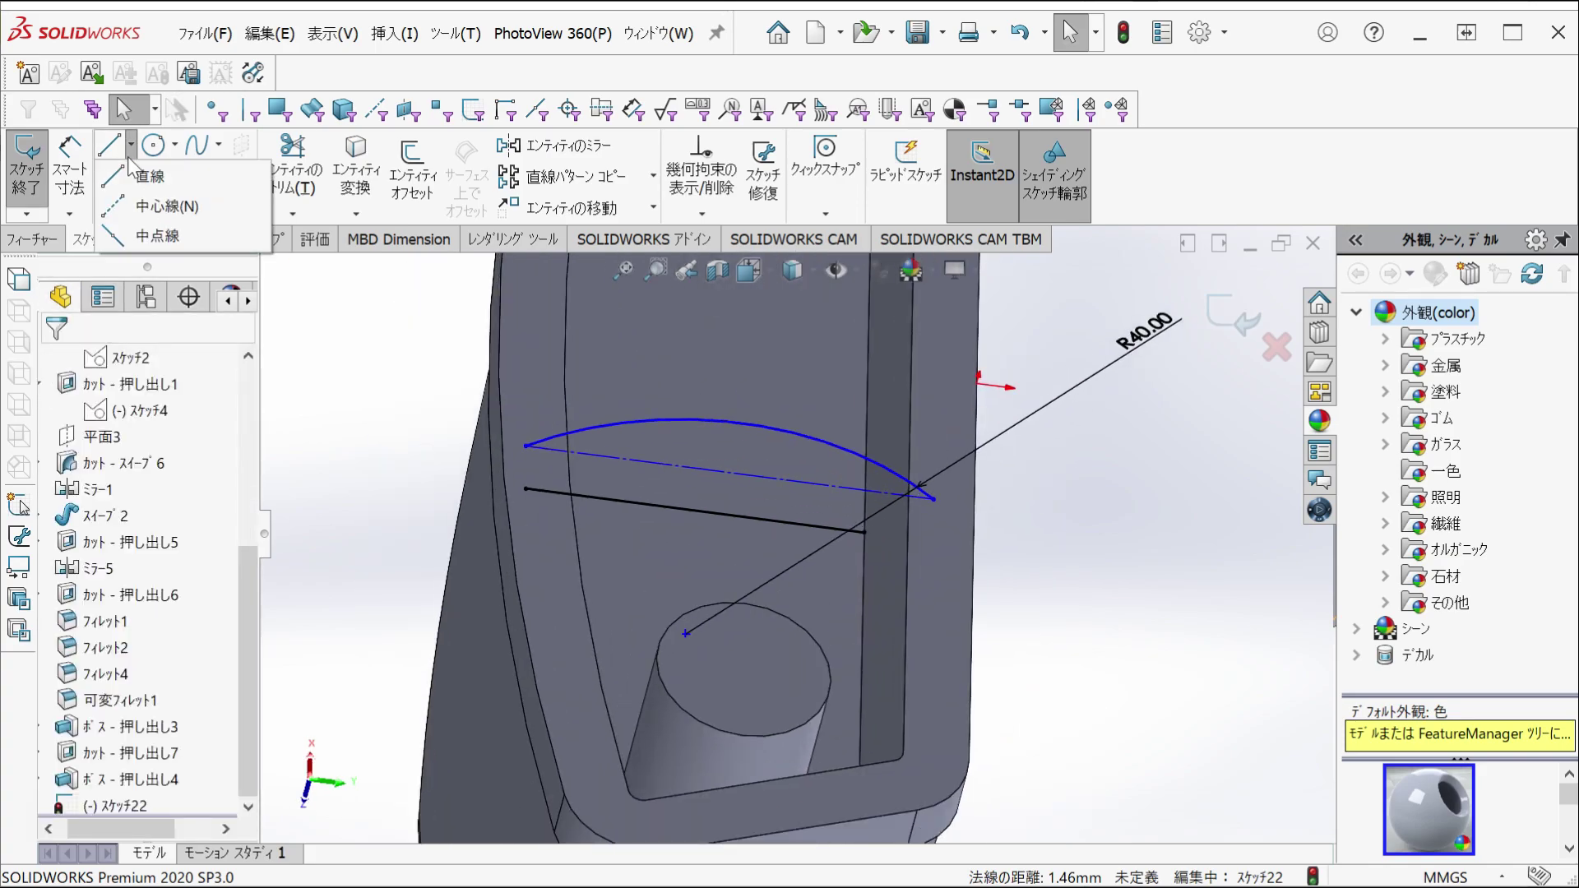
{"action": "left_click", "coordinate": [156, 202]}
{"action": "key", "text": "Escape"}
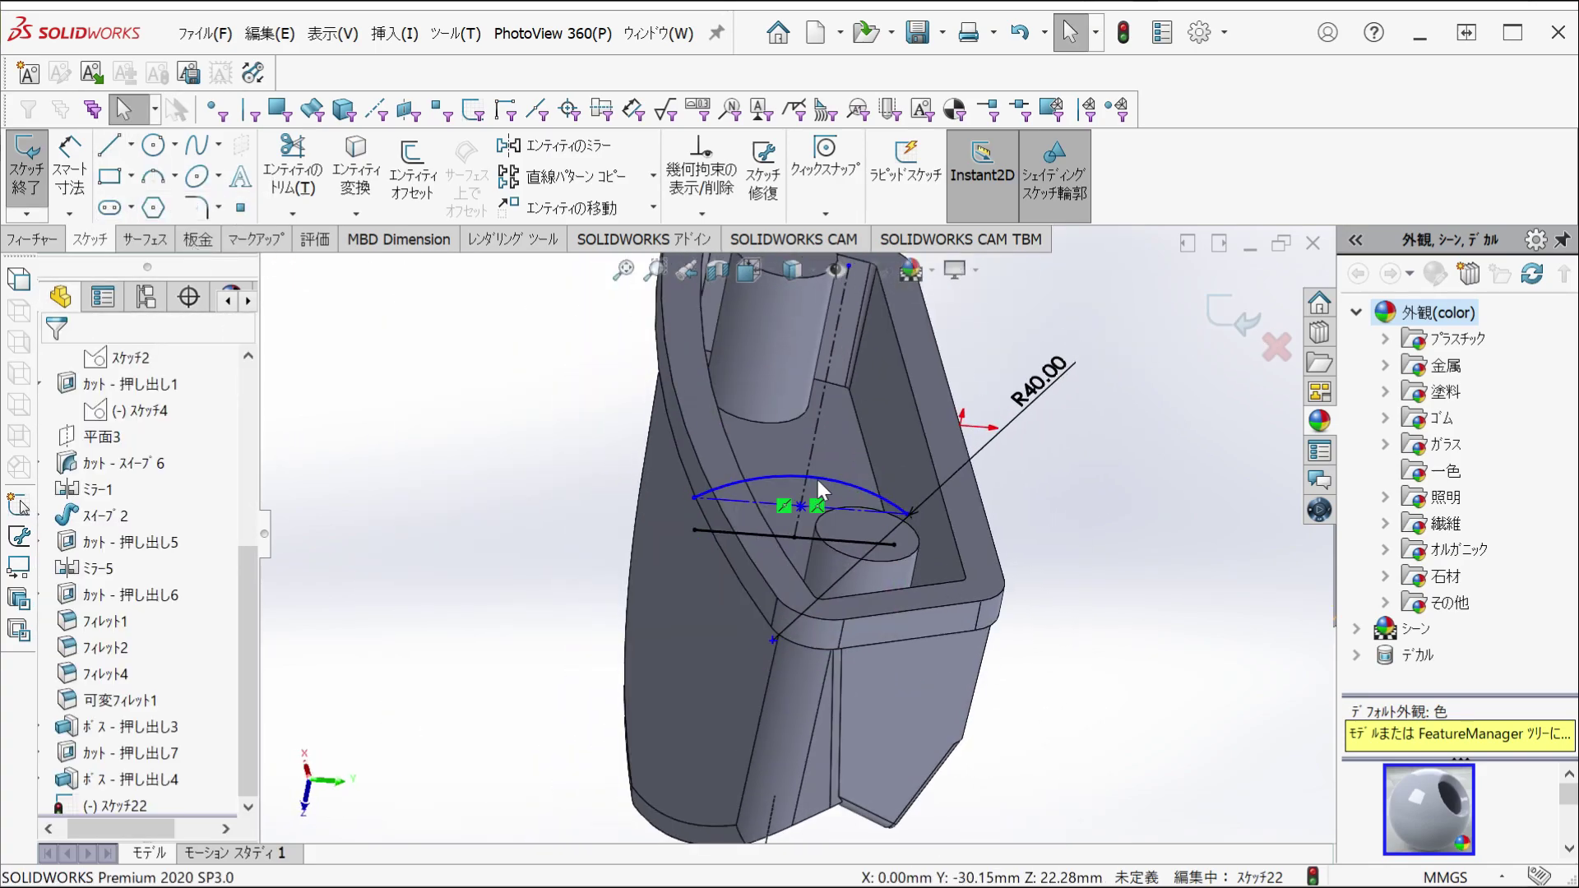
{"action": "key", "text": "d"}
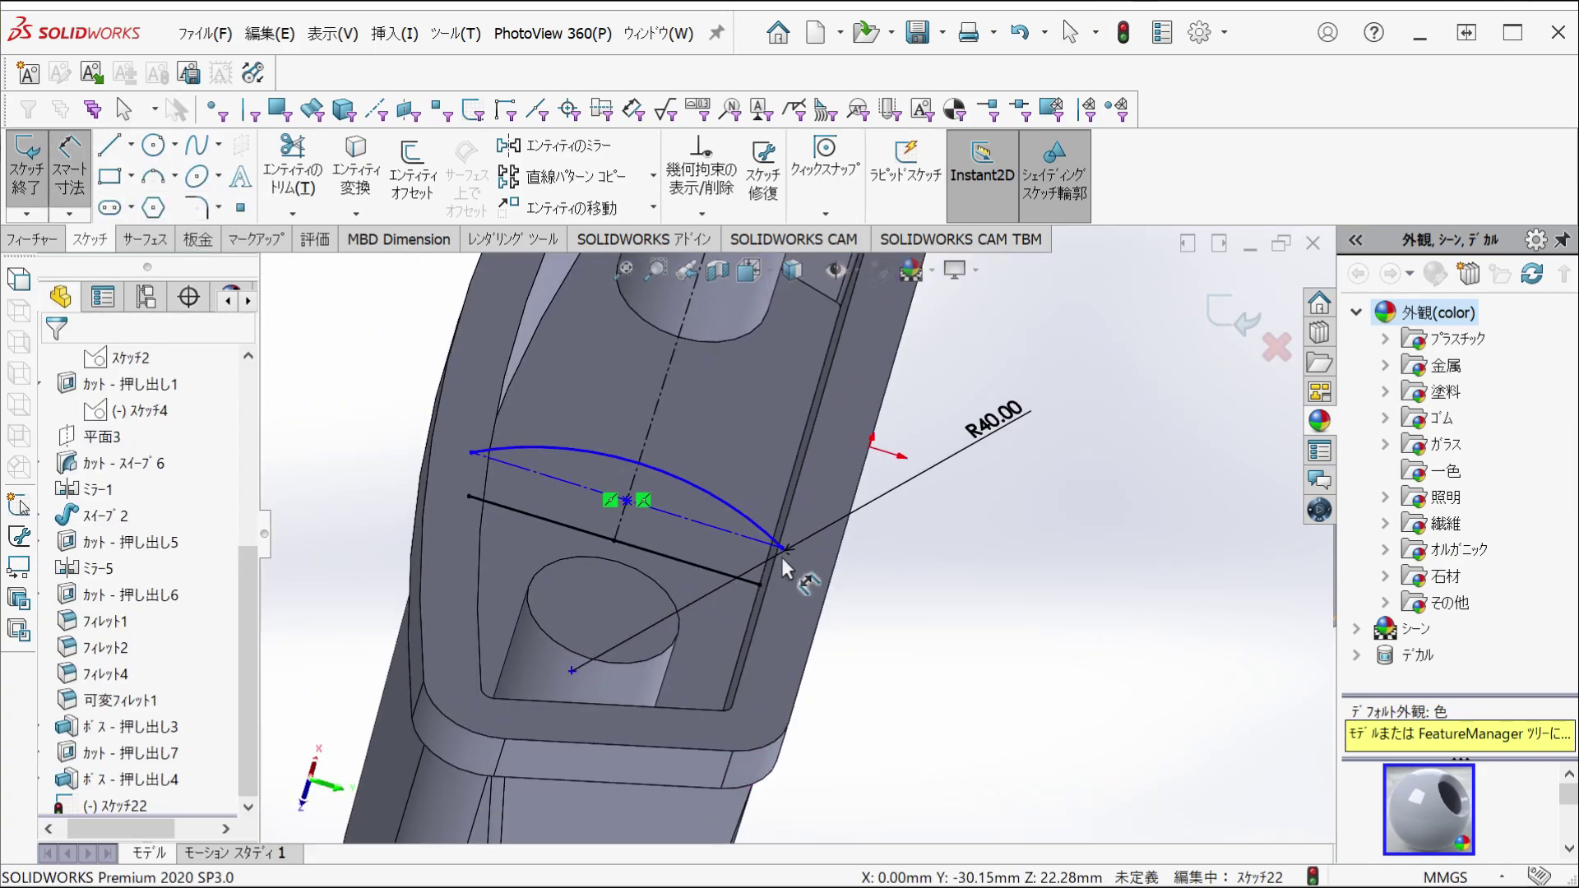
{"action": "left_click", "coordinate": [783, 556]}
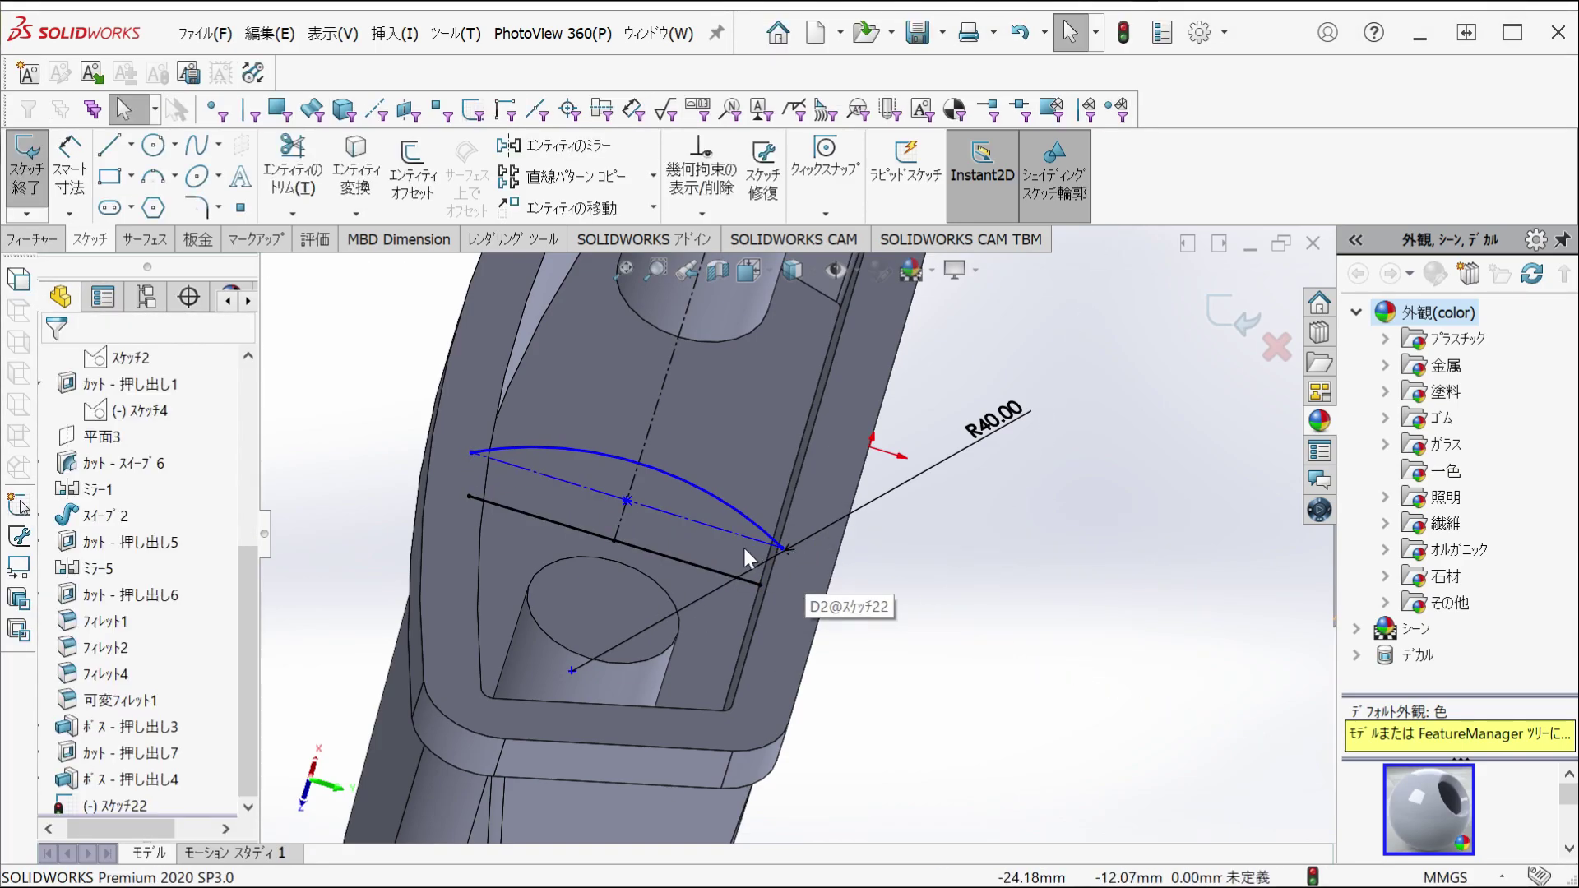
{"action": "key", "text": "Escape"}
{"action": "left_click", "coordinate": [113, 804]}
- Close Sketch22 and start a new reference plane from Insert > Reference Geometry
{"action": "scroll", "coordinate": [806, 520], "scroll_direction": "down", "scroll_amount": 3}
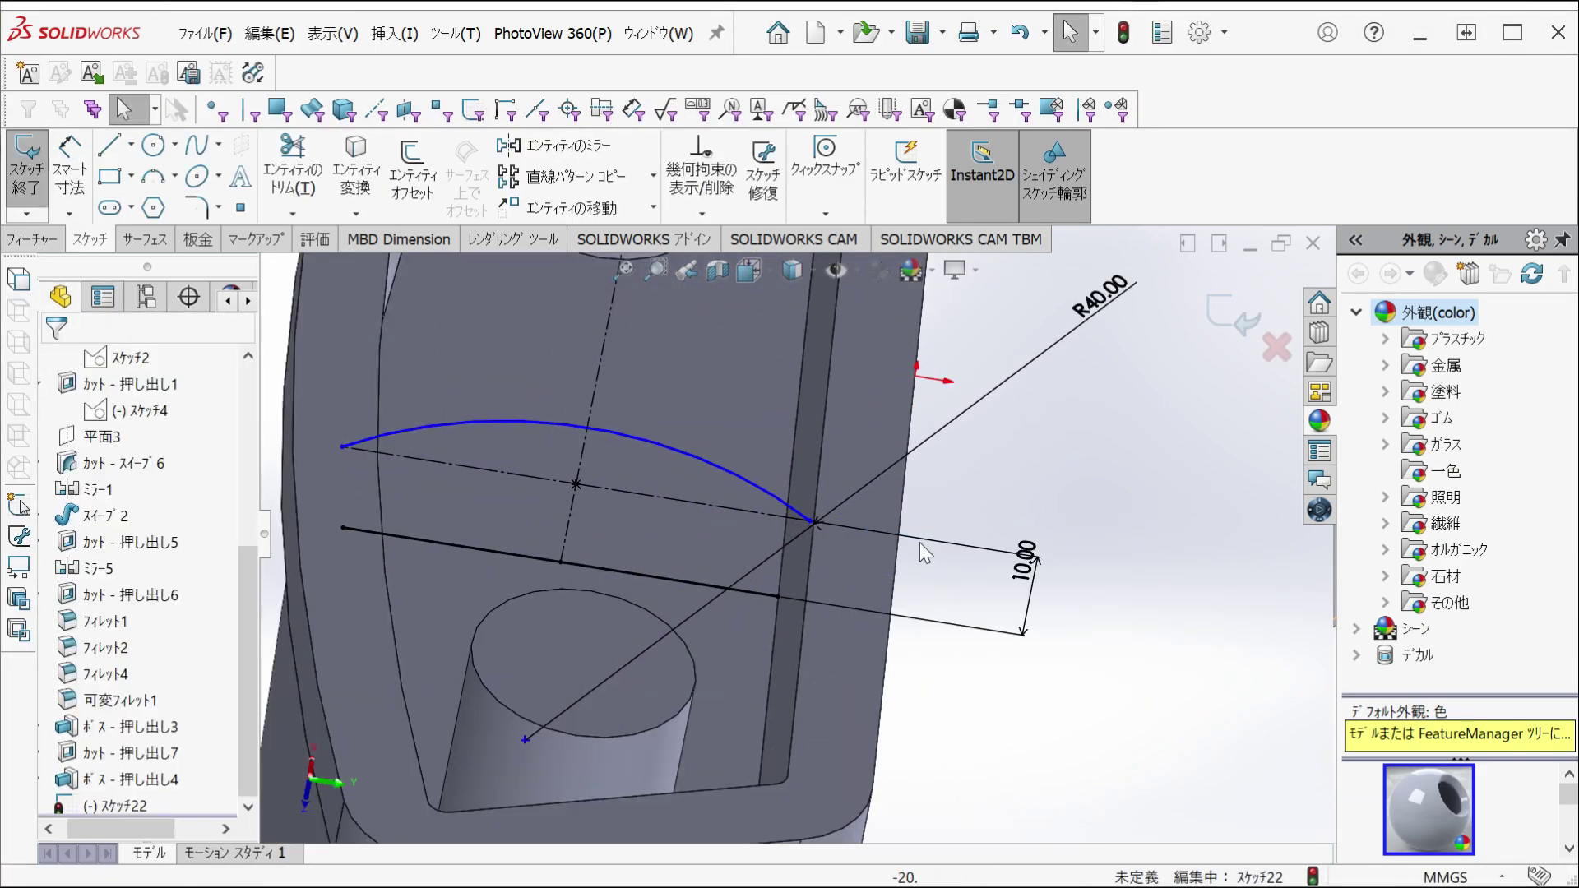
{"action": "middle_click_drag", "start_coordinate": [928, 498], "coordinate": [740, 411]}
{"action": "left_click", "coordinate": [144, 238]}
{"action": "left_click", "coordinate": [394, 33]}
{"action": "left_click", "coordinate": [637, 350]}
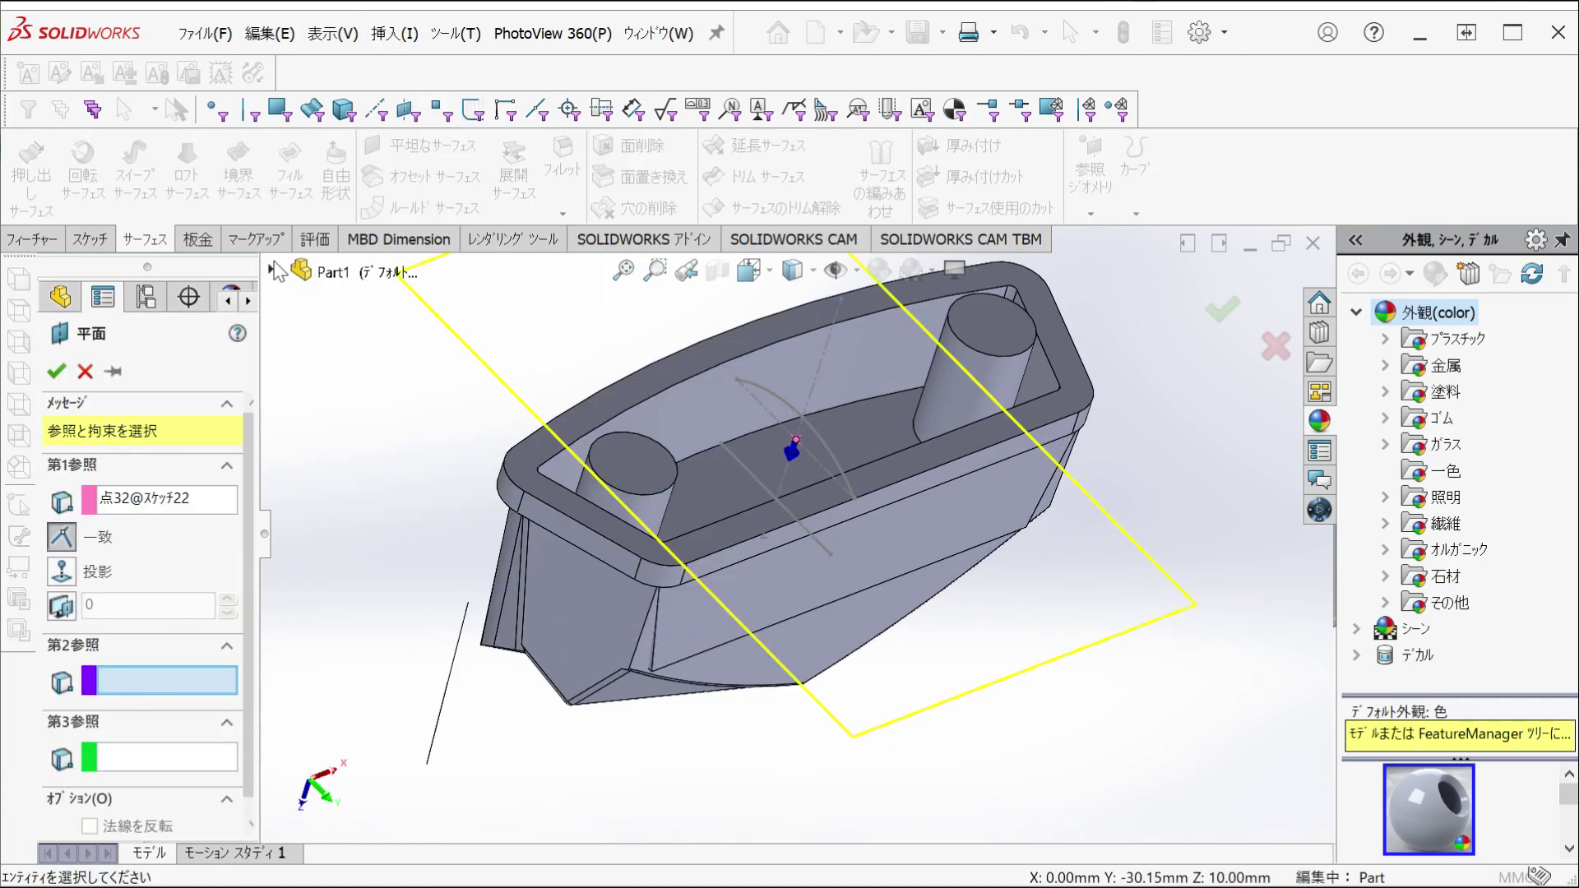
- Create Plane5 from the sketch point and a second reference
{"action": "left_click", "coordinate": [370, 521]}
{"action": "left_click", "coordinate": [1223, 310]}
{"action": "left_click", "coordinate": [89, 238]}
{"action": "left_click", "coordinate": [30, 172]}
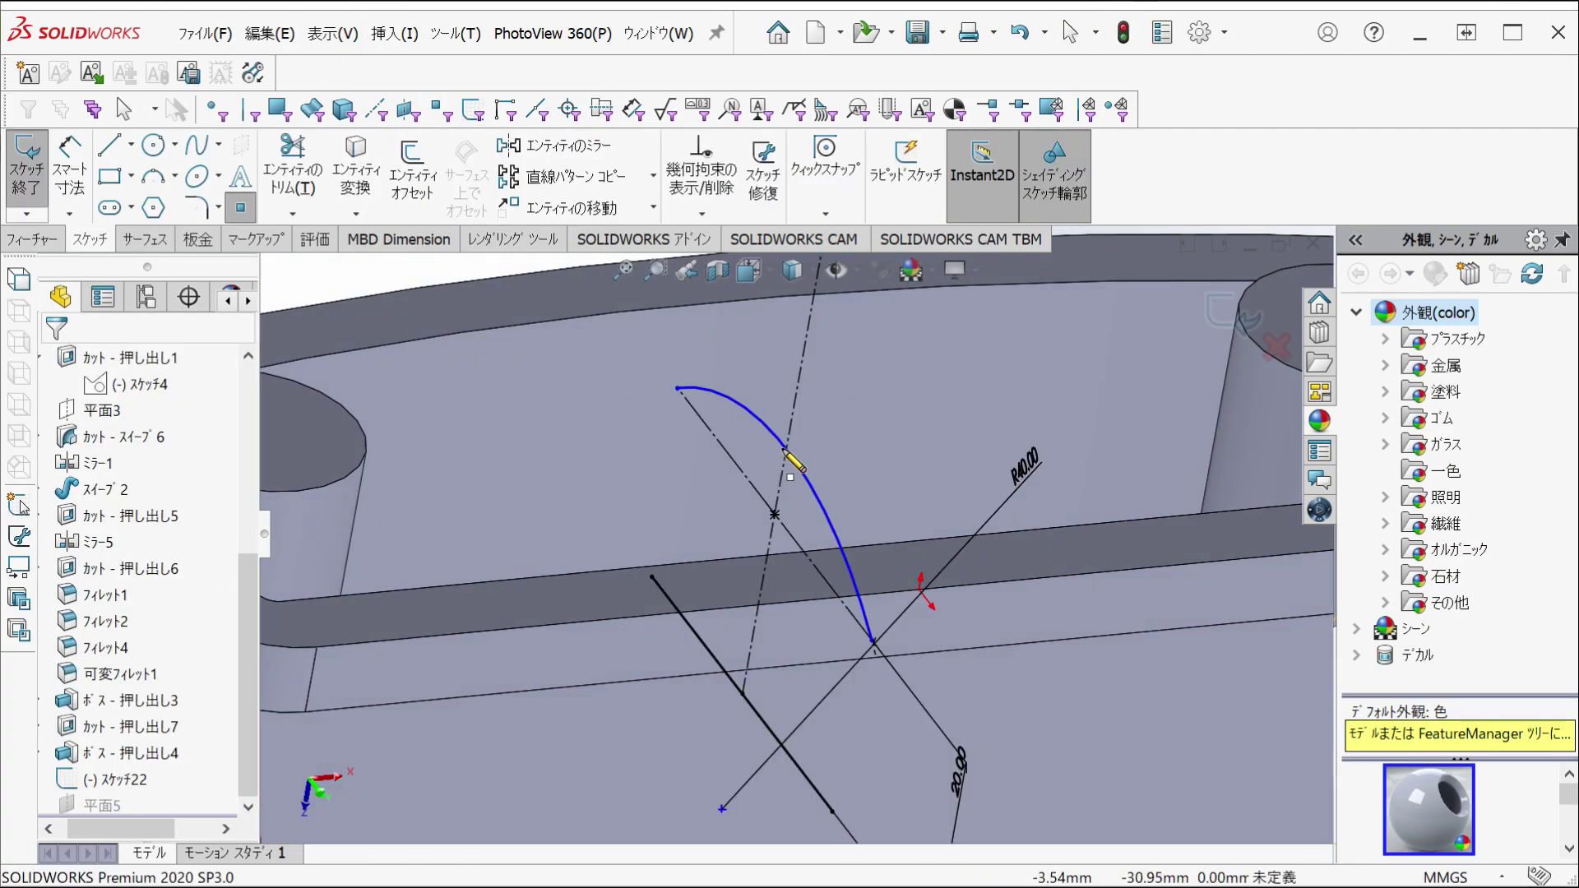
- Sketch the arc path on Plane5 with a 10 mm distance and sweep Sketch22 along it as Sweep4
{"action": "key", "text": "Escape"}
{"action": "mouse_move", "coordinate": [787, 460]}
{"action": "middle_mouse_down"}
{"action": "mouse_move", "coordinate": [783, 506]}
{"action": "mouse_move", "coordinate": [1051, 715]}
{"action": "middle_mouse_up"}
{"action": "double_click", "coordinate": [1051, 714]}
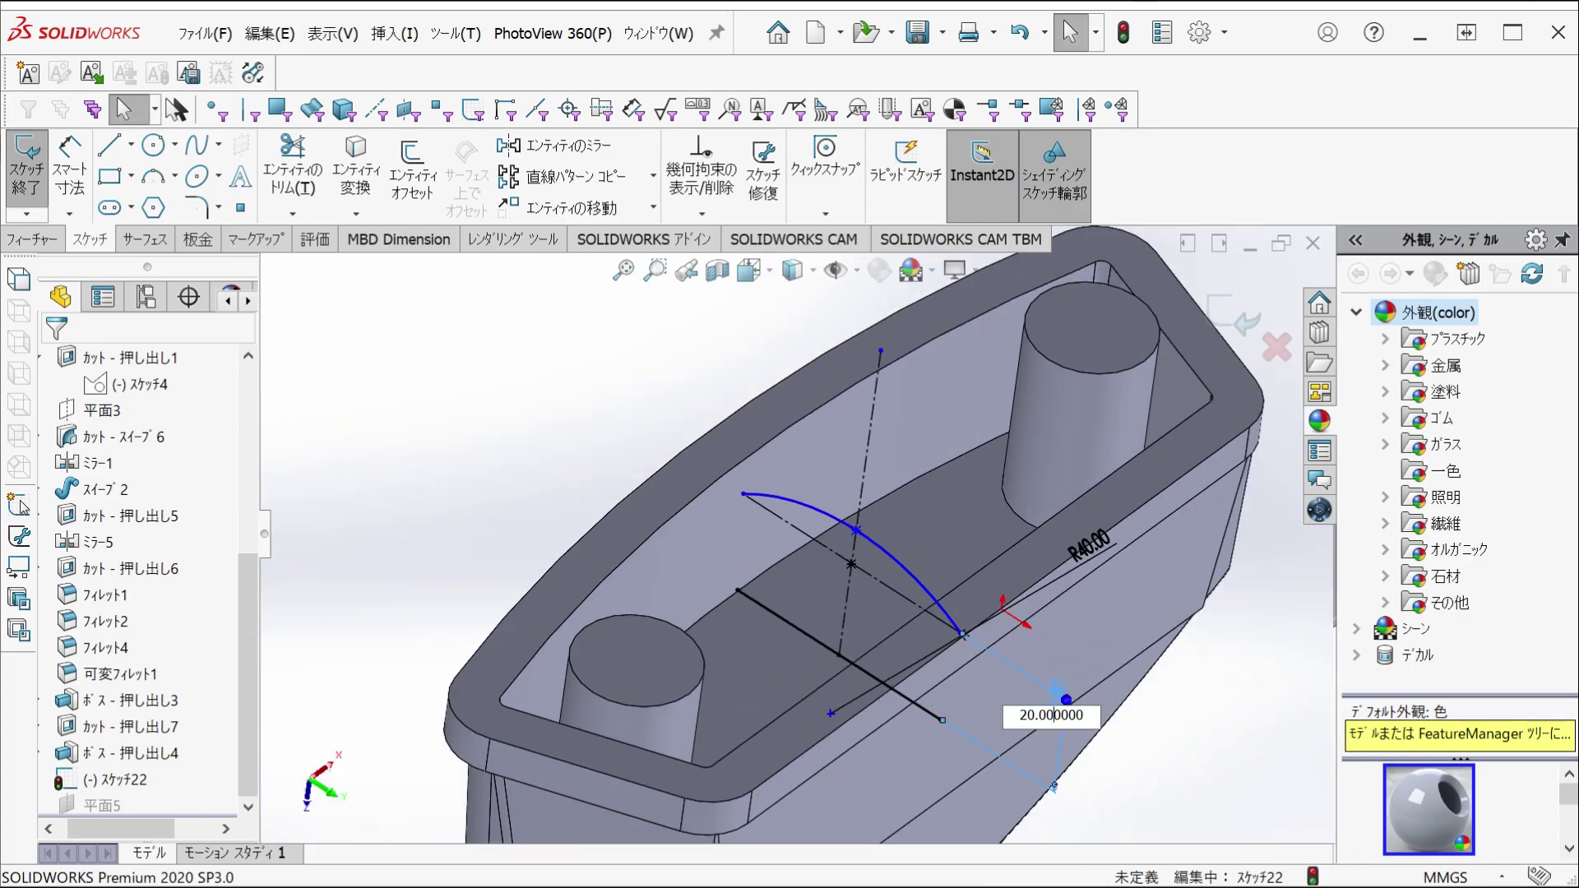
{"action": "type", "text": "10"}
{"action": "key", "text": "Return"}
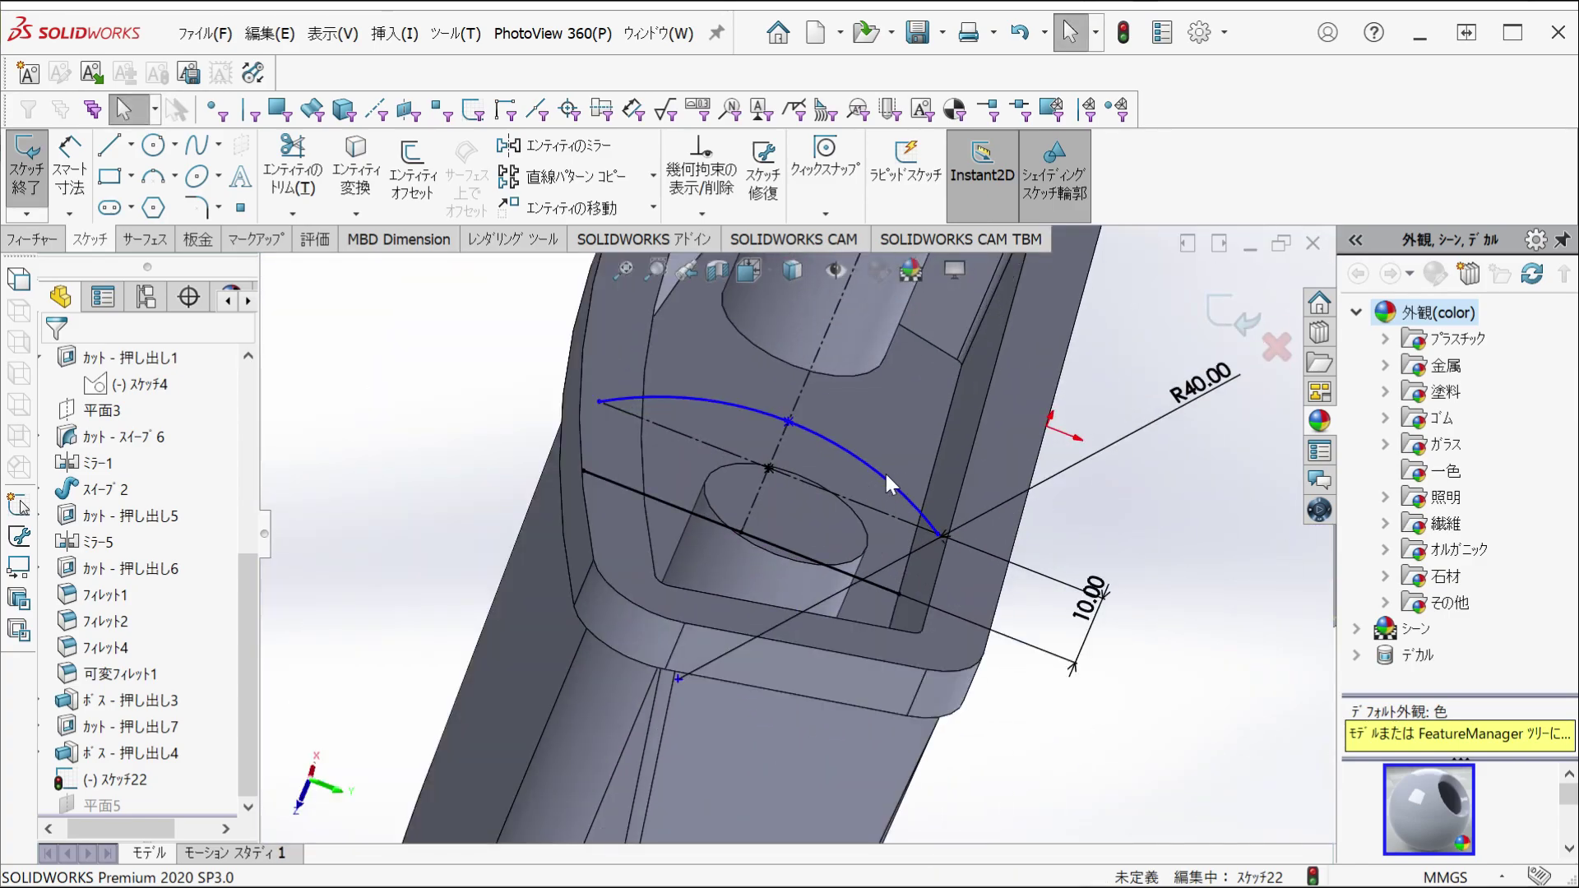
{"action": "left_click", "coordinate": [886, 474]}
{"action": "scroll", "coordinate": [584, 426], "scroll_direction": "up", "scroll_amount": 3}
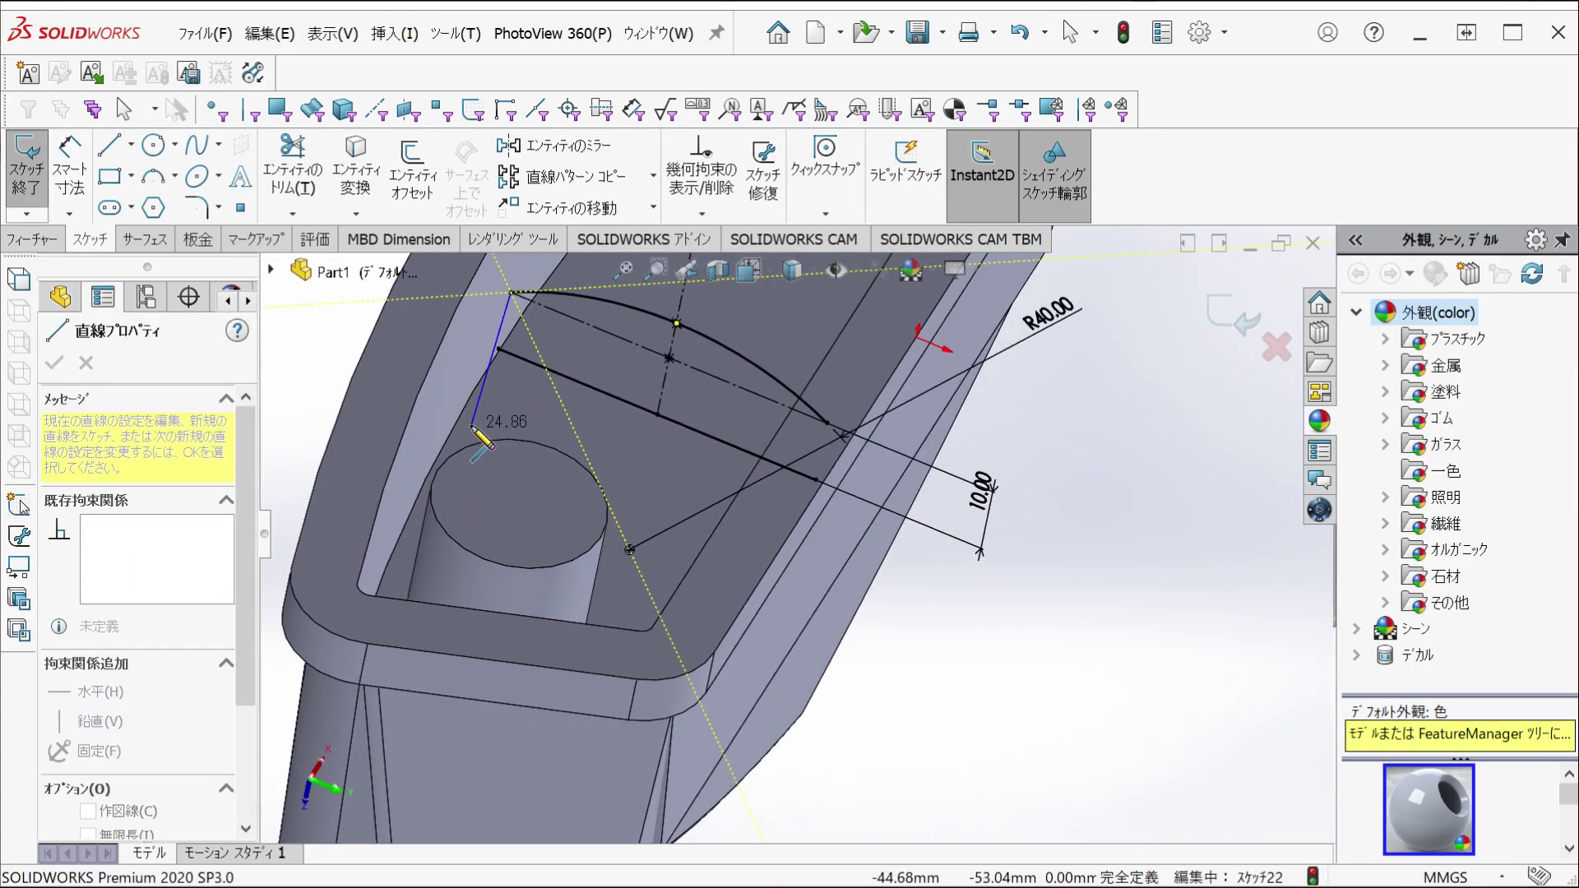
{"action": "left_click", "coordinate": [142, 205]}
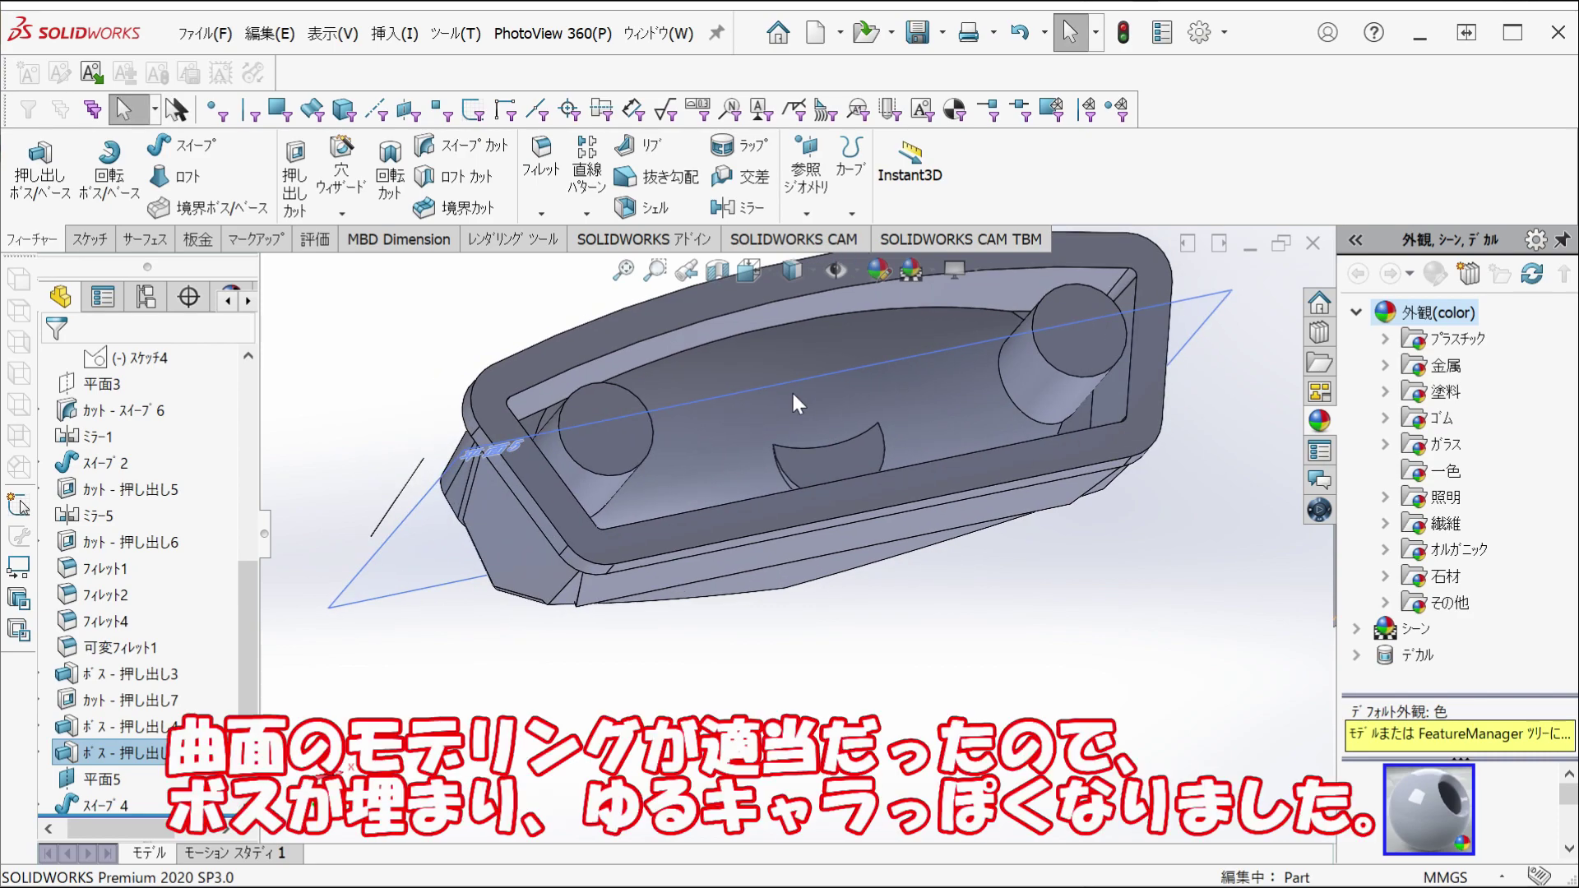
{"action": "middle_click_drag", "start_coordinate": [791, 403], "coordinate": [778, 503]}
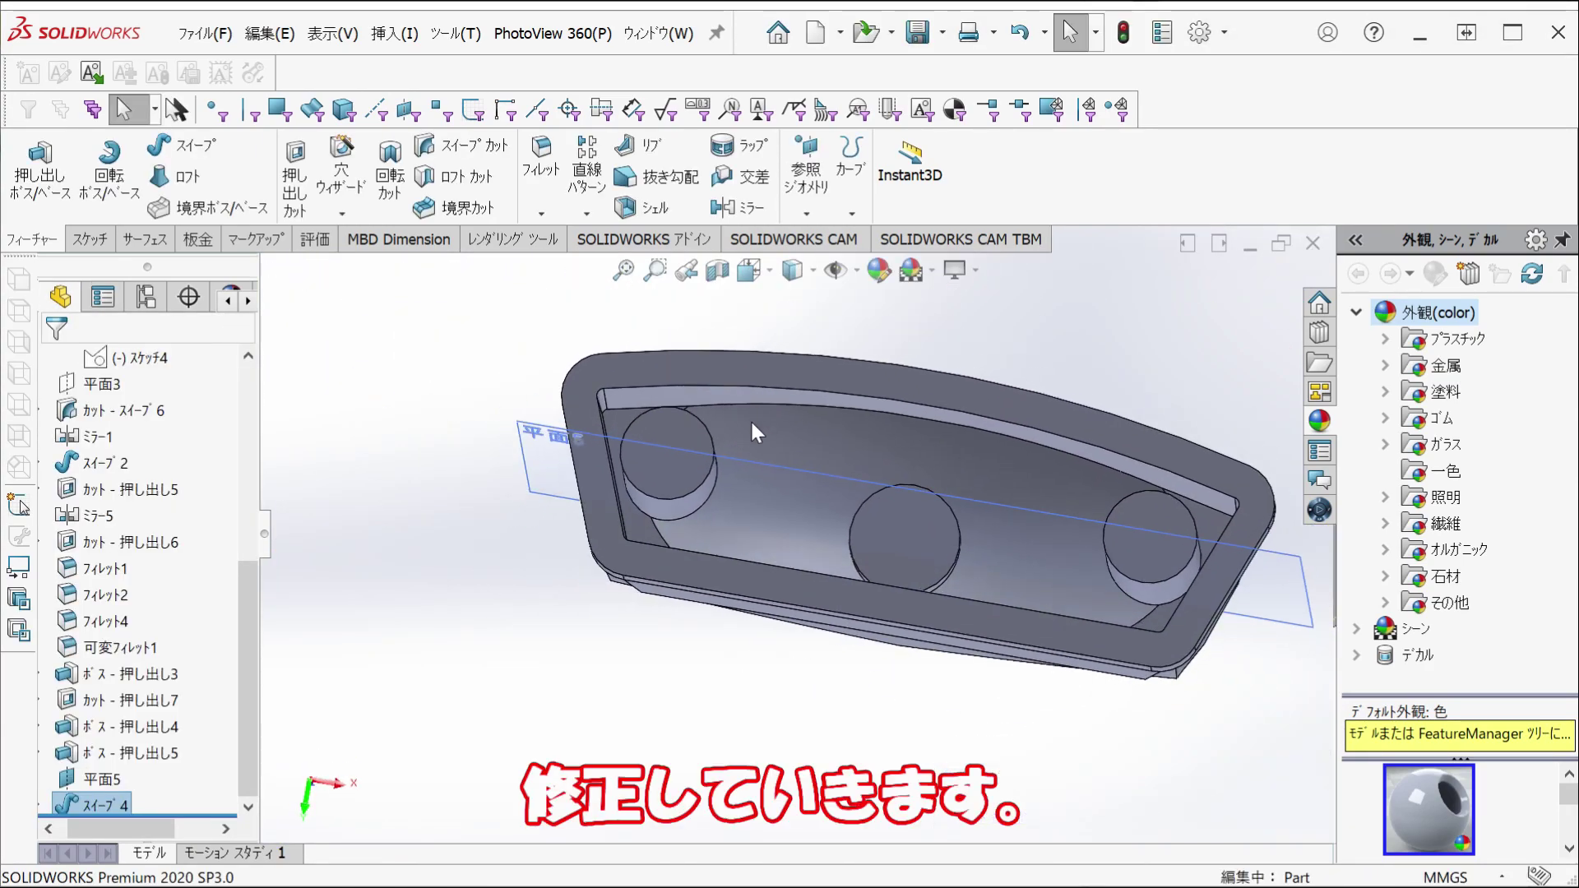
- Shell the lens body ボス-押し出し3 to a 0.10 mm wall thickness
{"action": "middle_click_drag", "start_coordinate": [740, 494], "coordinate": [823, 461]}
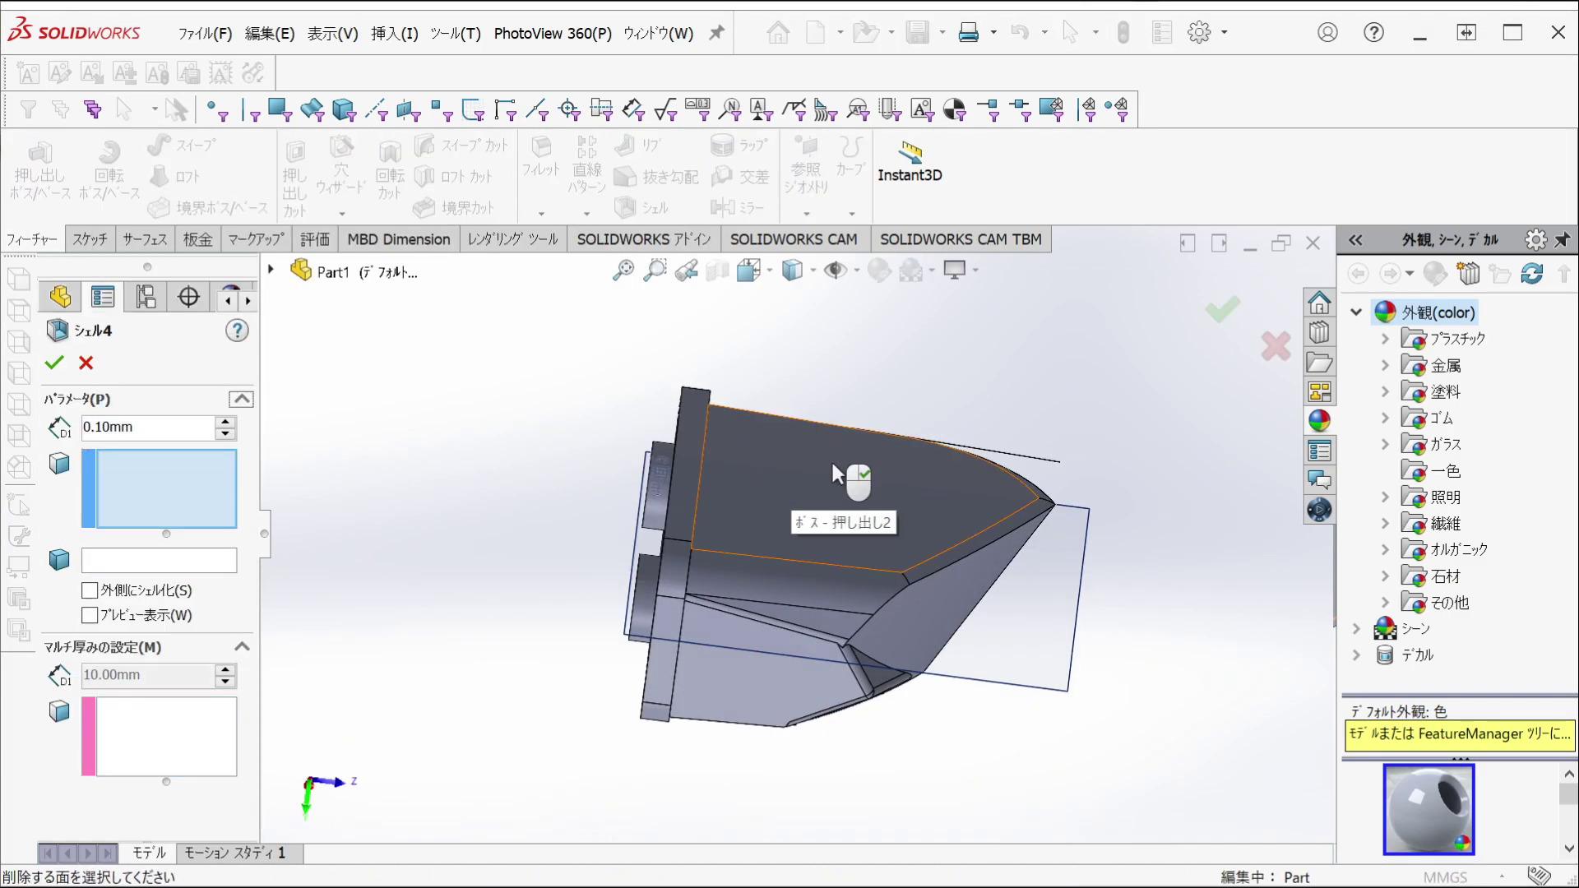
{"action": "left_click", "coordinate": [722, 528]}
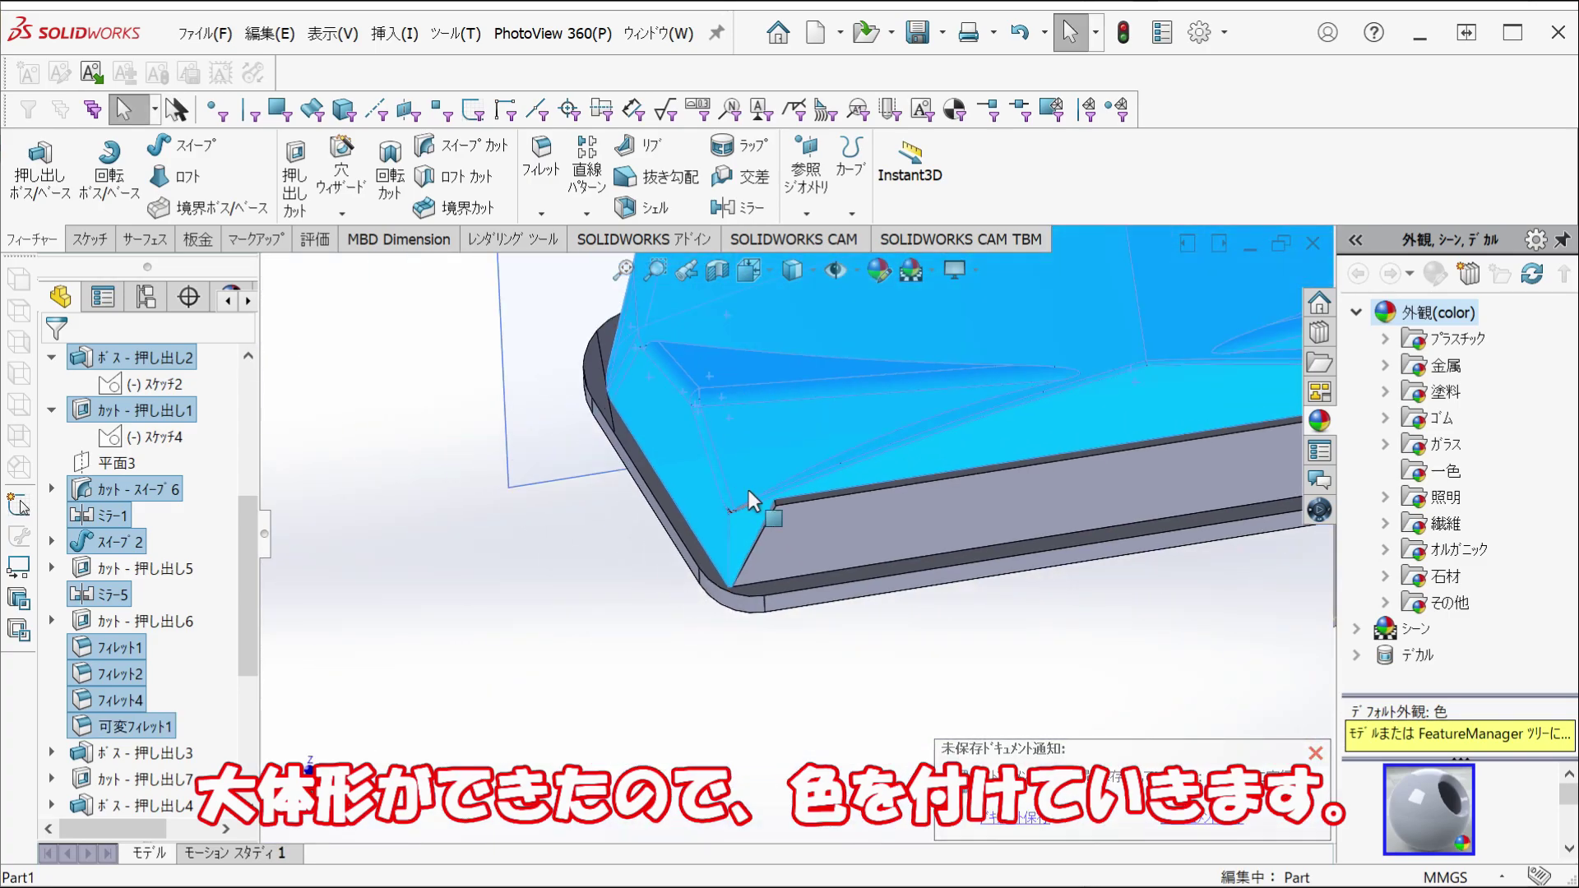
- Colour the lens faces dark red and apply the glossy glass (ガラス > 光沢) appearance to the lens
{"action": "left_click", "coordinate": [86, 724]}
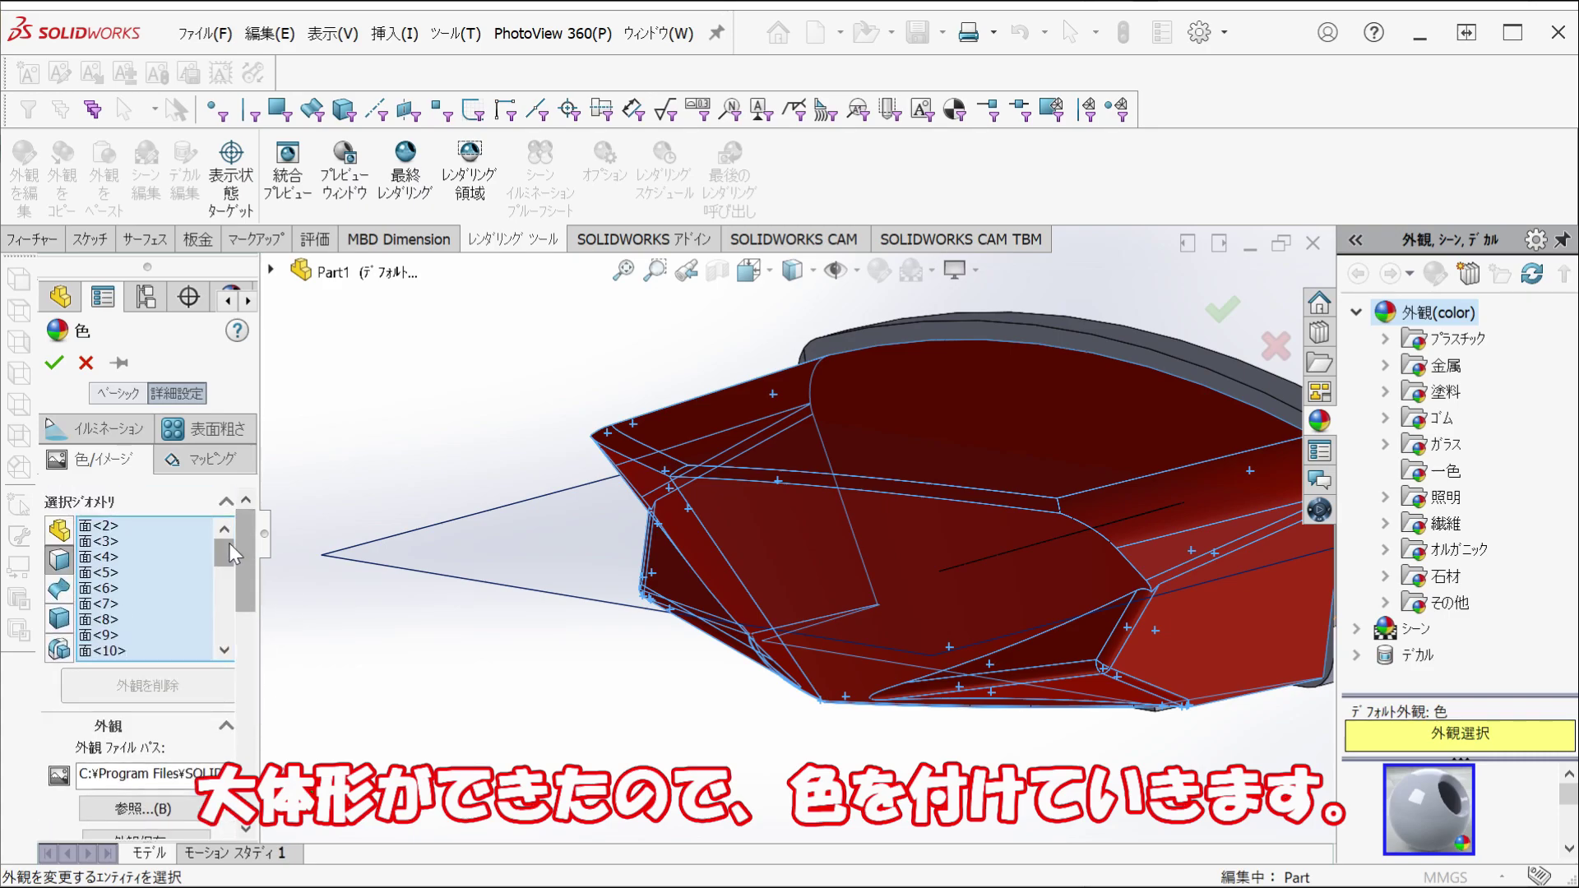
{"action": "scroll", "coordinate": [247, 773], "scroll_direction": "up", "scroll_amount": 5}
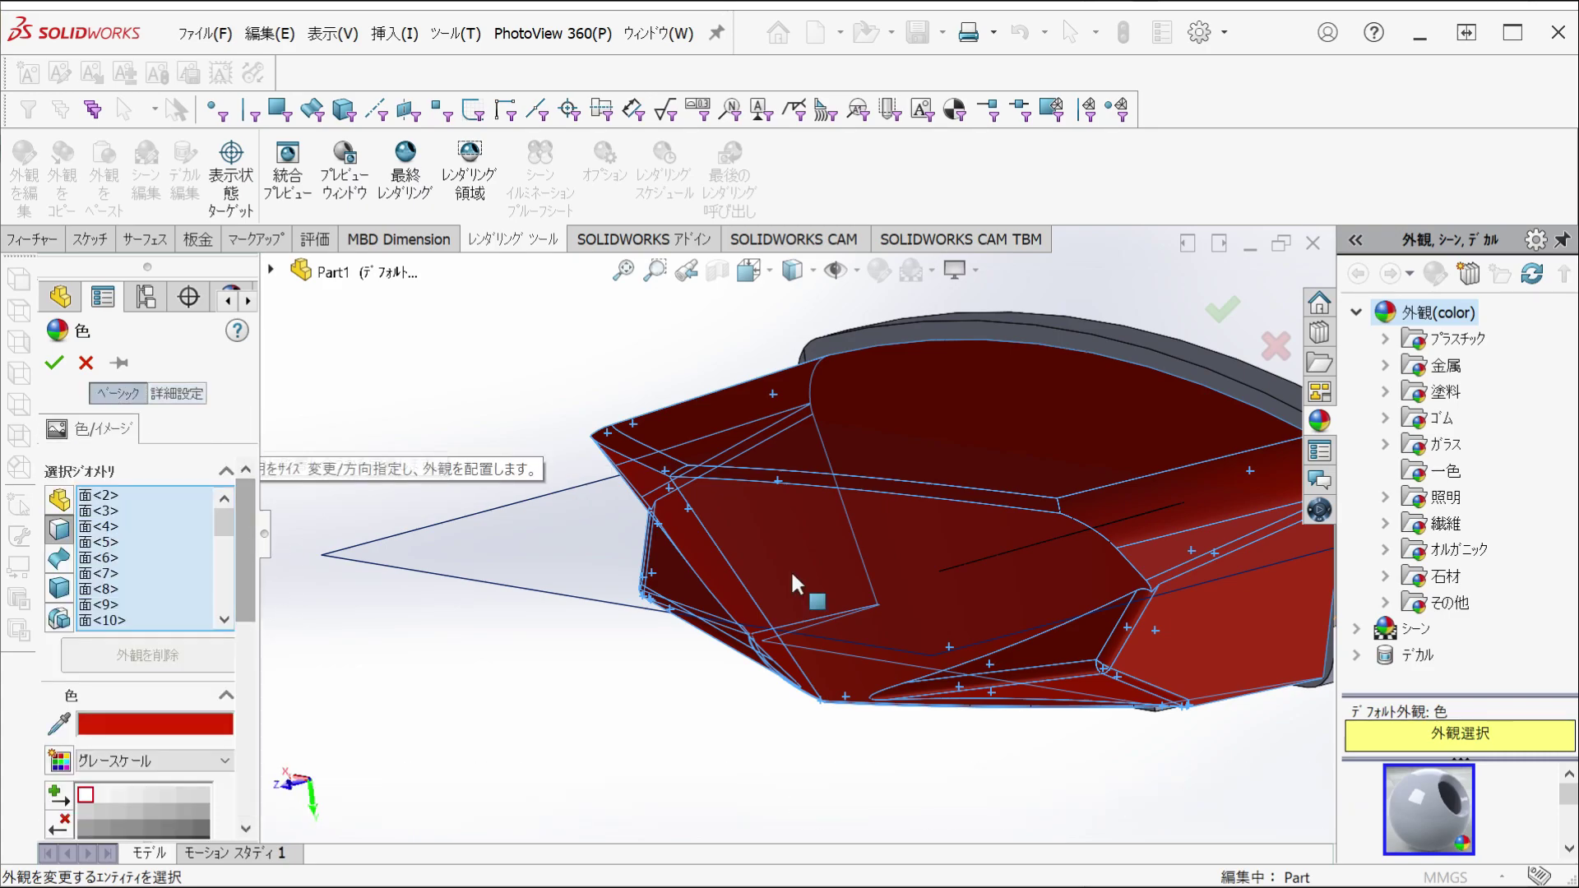
{"action": "left_click", "coordinate": [1455, 481]}
{"action": "mouse_move", "coordinate": [823, 534]}
{"action": "middle_mouse_down"}
{"action": "mouse_move", "coordinate": [886, 515]}
{"action": "mouse_move", "coordinate": [654, 662]}
{"action": "middle_mouse_up"}
{"action": "key", "text": "Return"}
- Extend the glossy glass appearance to the lens's lower faces
{"action": "left_click", "coordinate": [653, 662]}
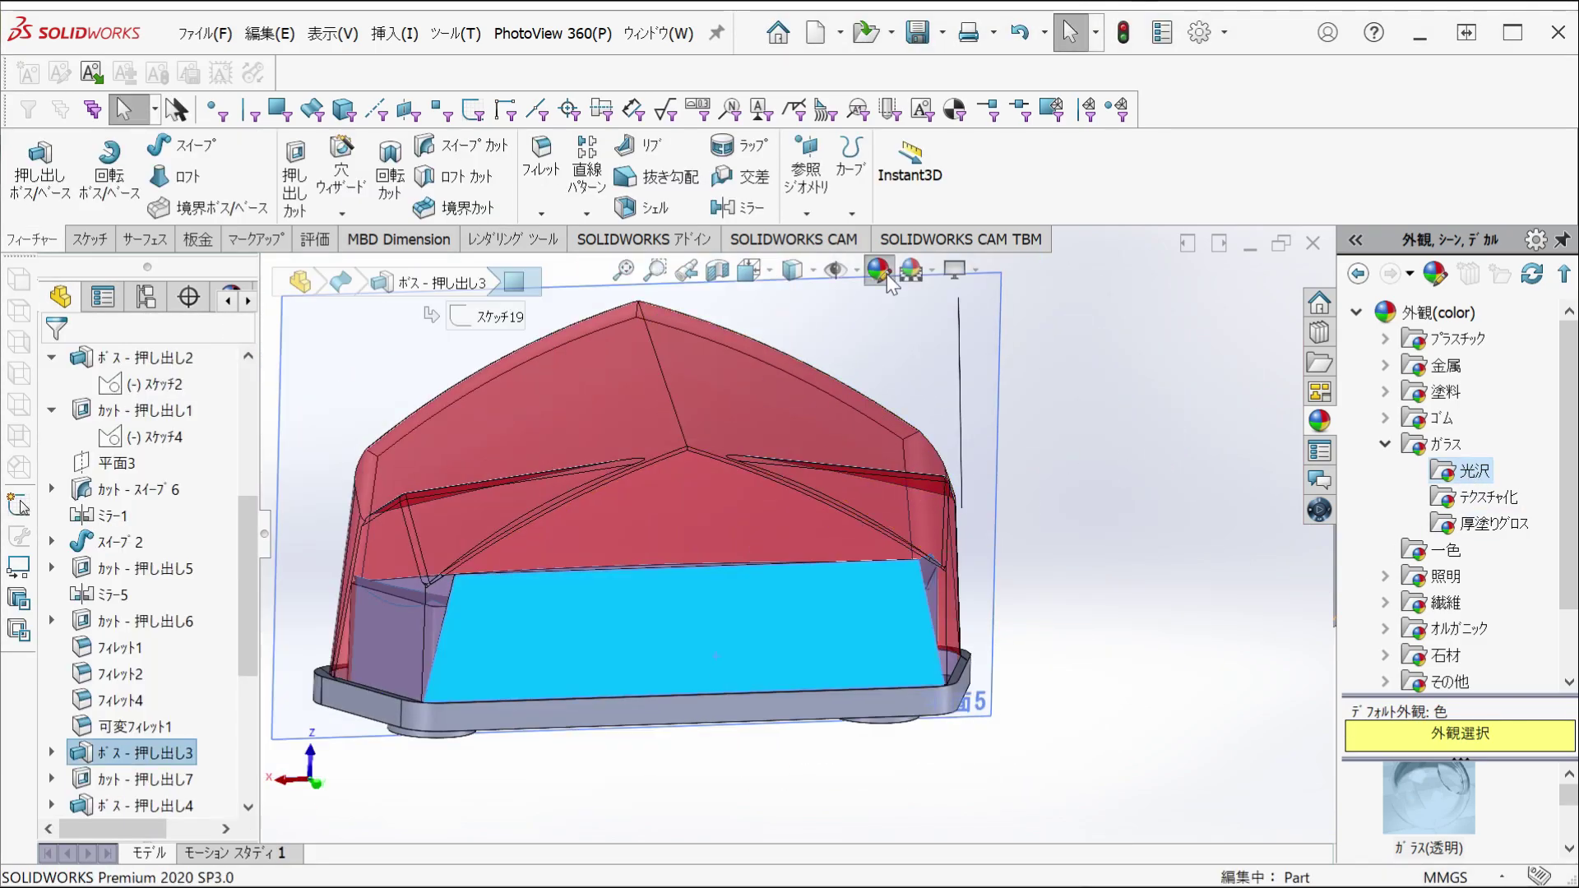
{"action": "left_click", "coordinate": [880, 271]}
{"action": "scroll", "coordinate": [748, 676], "scroll_direction": "down", "scroll_amount": 5}
{"action": "mouse_move", "coordinate": [748, 676]}
{"action": "middle_mouse_down"}
{"action": "mouse_move", "coordinate": [1033, 447]}
{"action": "mouse_move", "coordinate": [990, 600]}
{"action": "mouse_move", "coordinate": [525, 573]}
{"action": "mouse_move", "coordinate": [695, 600]}
{"action": "mouse_move", "coordinate": [591, 494]}
{"action": "mouse_move", "coordinate": [534, 502]}
{"action": "middle_mouse_up"}
{"action": "left_click", "coordinate": [1033, 447]}
{"action": "left_click", "coordinate": [991, 600]}
{"action": "key", "text": "Return"}
{"action": "scroll", "coordinate": [524, 573], "scroll_direction": "up", "scroll_amount": 5}
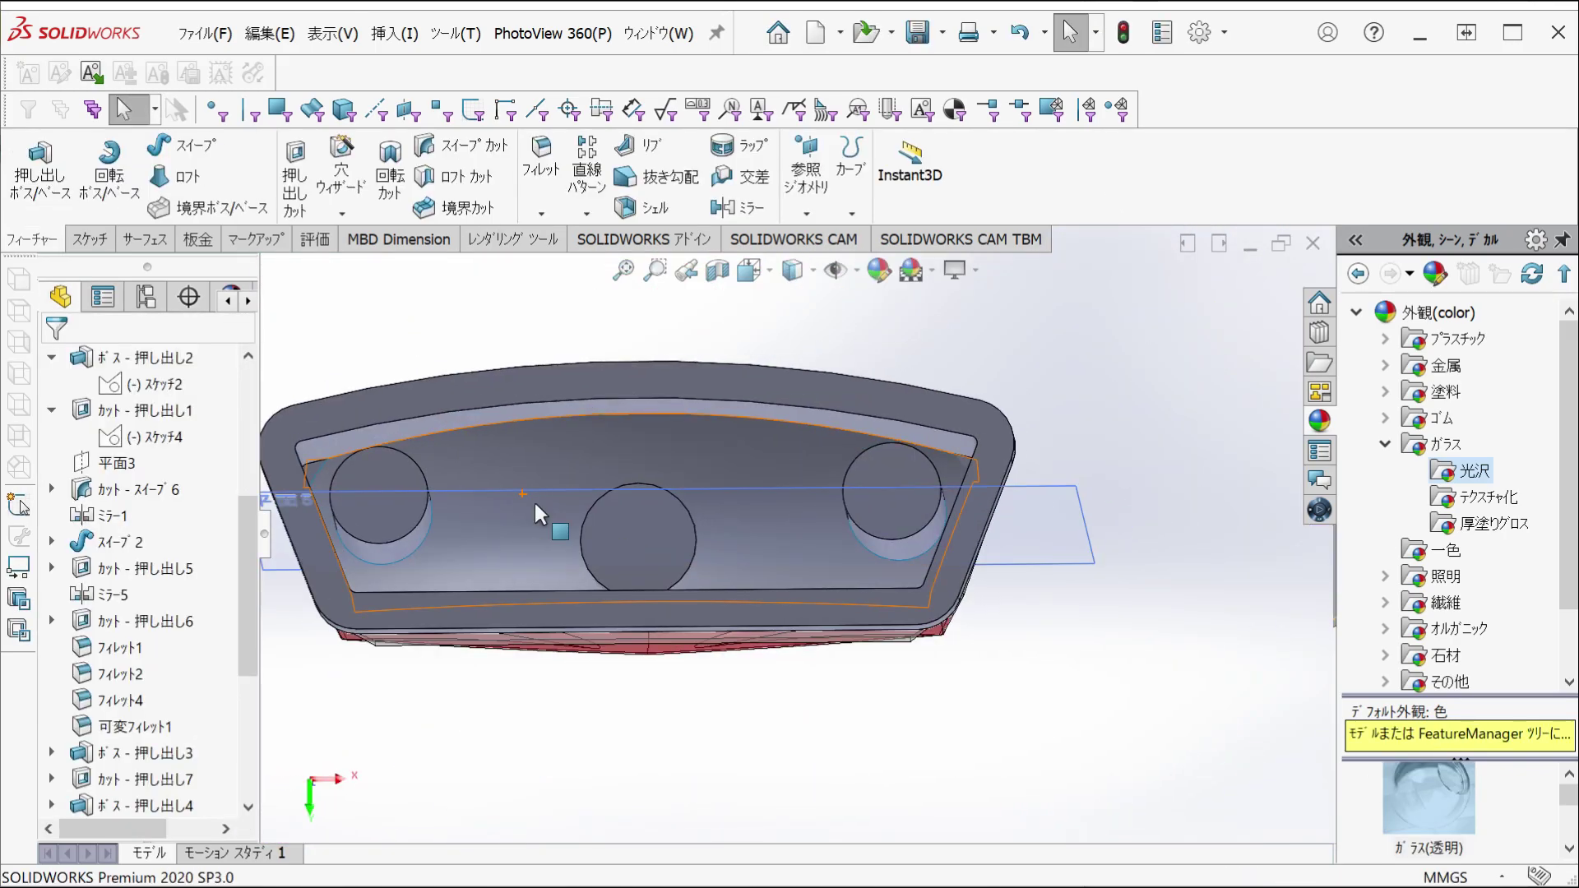
{"action": "left_click", "coordinate": [378, 496]}
- Sketch two Ø6 mm circles on 平面5 and extrude them into mounting bosses
{"action": "left_click", "coordinate": [892, 492]}
{"action": "left_click", "coordinate": [905, 505]}
{"action": "left_click", "coordinate": [69, 164]}
{"action": "left_click", "coordinate": [403, 394]}
{"action": "type", "text": "6.00mm"}
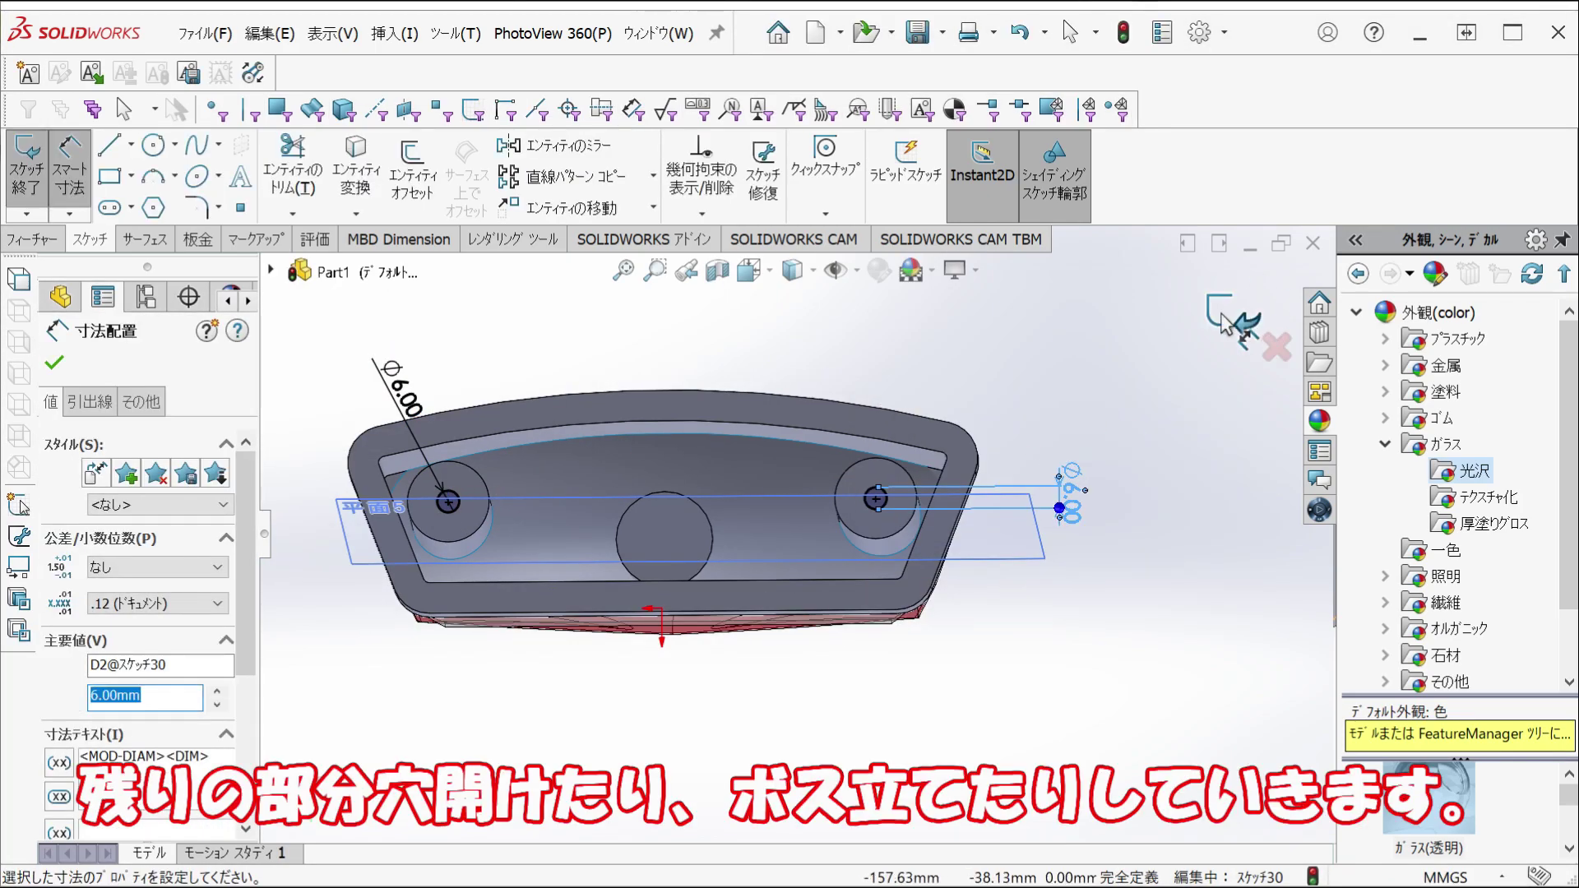
{"action": "left_click", "coordinate": [1225, 321]}
{"action": "left_click", "coordinate": [39, 164]}
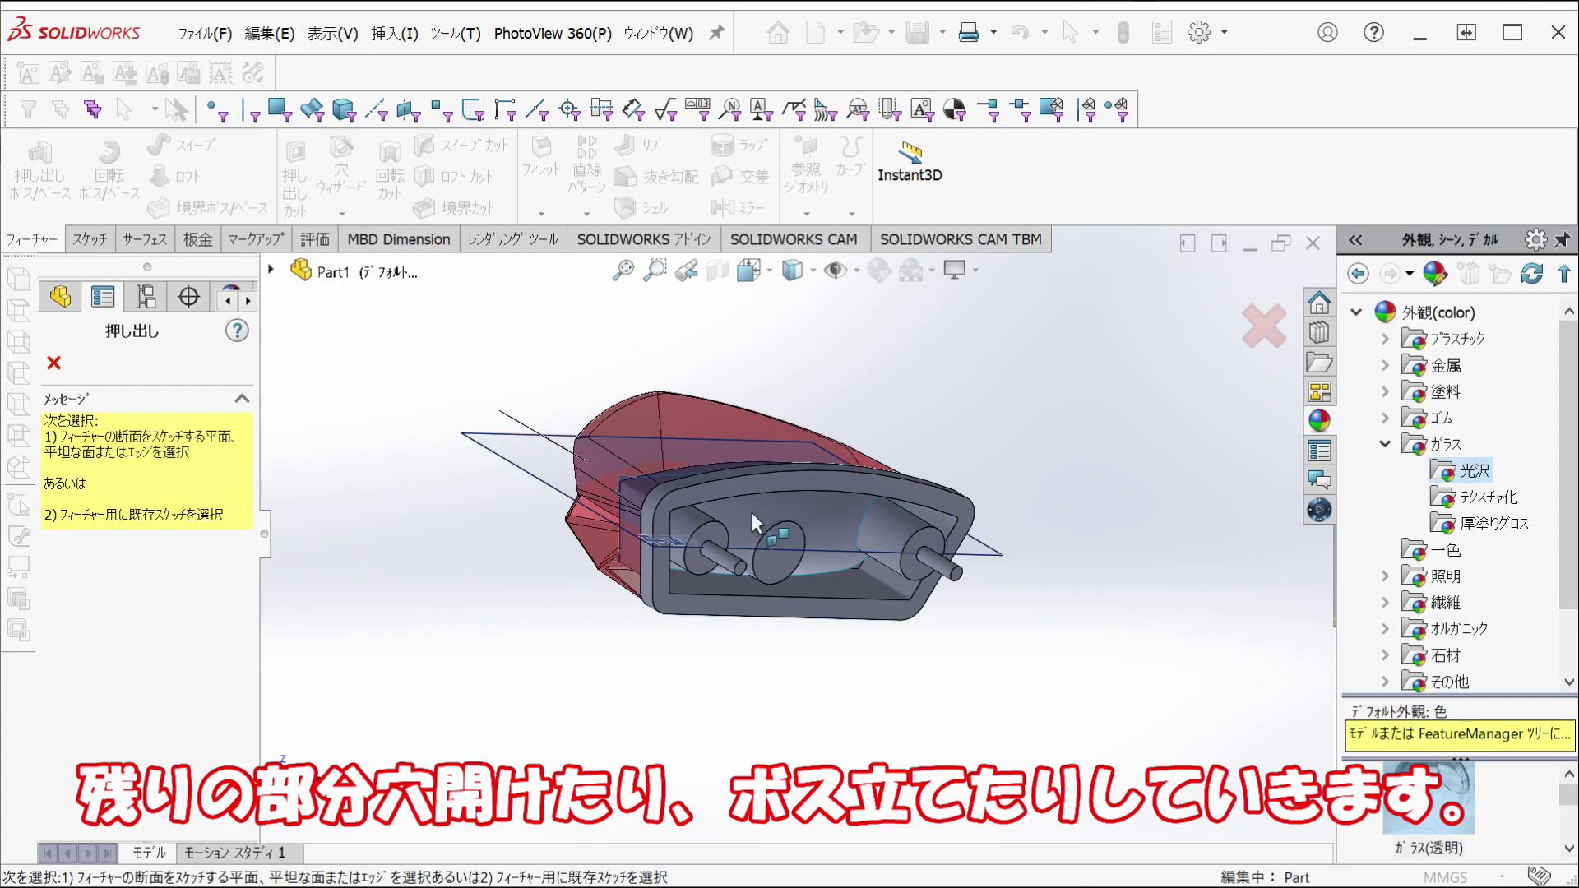
- Sketch a circle and cut a hole through the lamp body with a 1° draft
{"action": "scroll", "coordinate": [752, 511], "scroll_direction": "up", "scroll_amount": 5}
{"action": "scroll", "coordinate": [752, 529], "scroll_direction": "down", "scroll_amount": 6}
{"action": "middle_click_drag", "start_coordinate": [866, 592], "coordinate": [940, 490]}
{"action": "scroll", "coordinate": [940, 490], "scroll_direction": "up", "scroll_amount": 5}
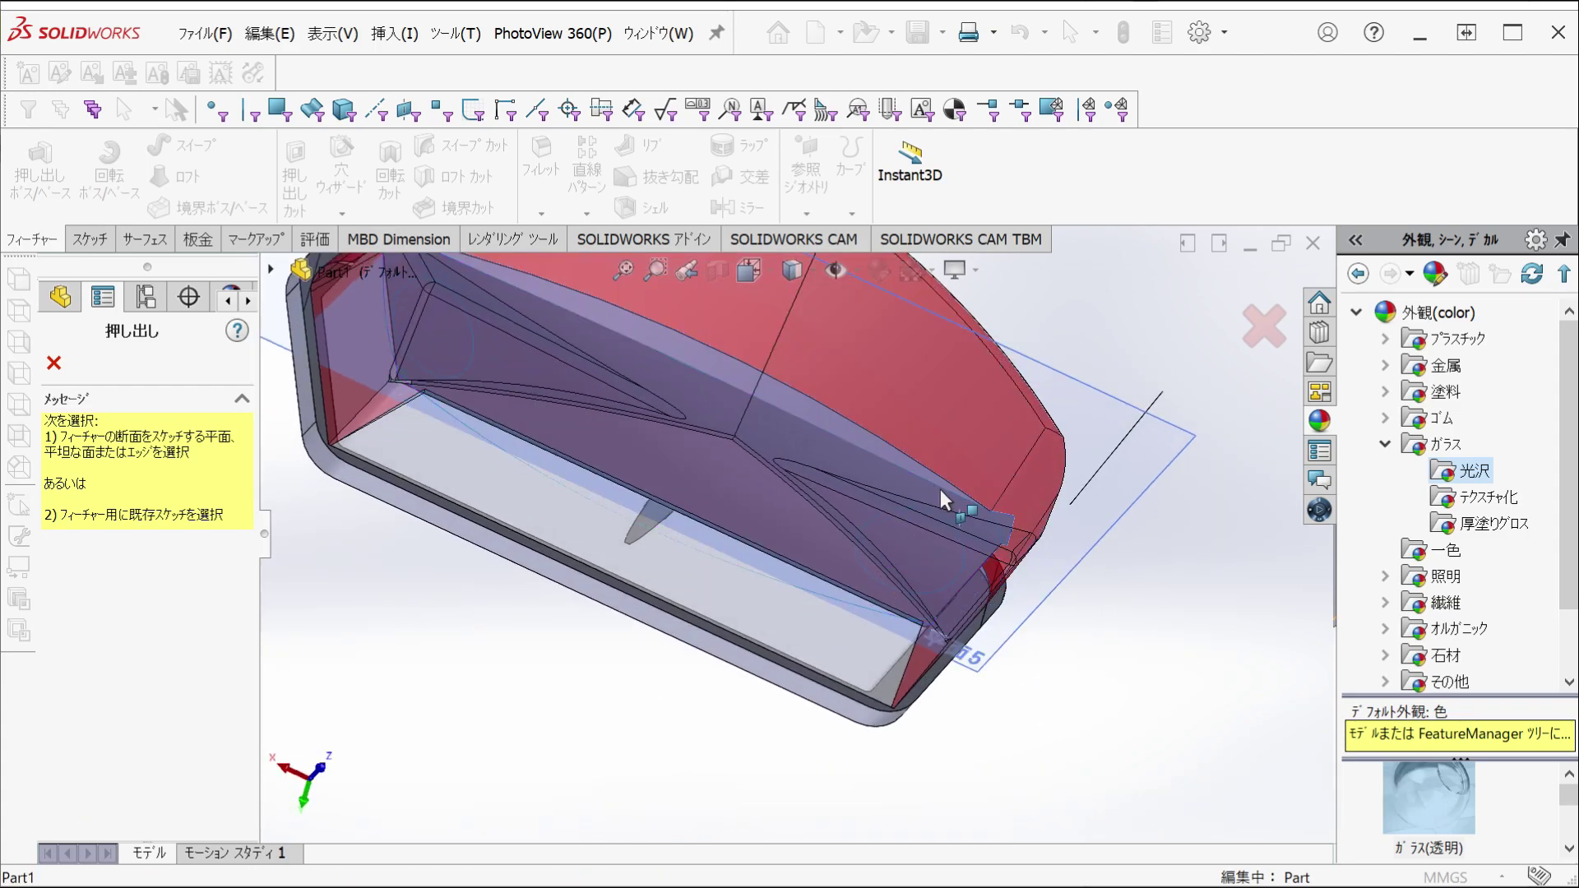
{"action": "left_click", "coordinate": [940, 490]}
{"action": "mouse_move", "coordinate": [857, 658]}
{"action": "middle_mouse_down"}
{"action": "mouse_move", "coordinate": [627, 427]}
{"action": "mouse_move", "coordinate": [1045, 490]}
{"action": "middle_mouse_up"}
{"action": "key", "text": "c"}
{"action": "left_click", "coordinate": [530, 430]}
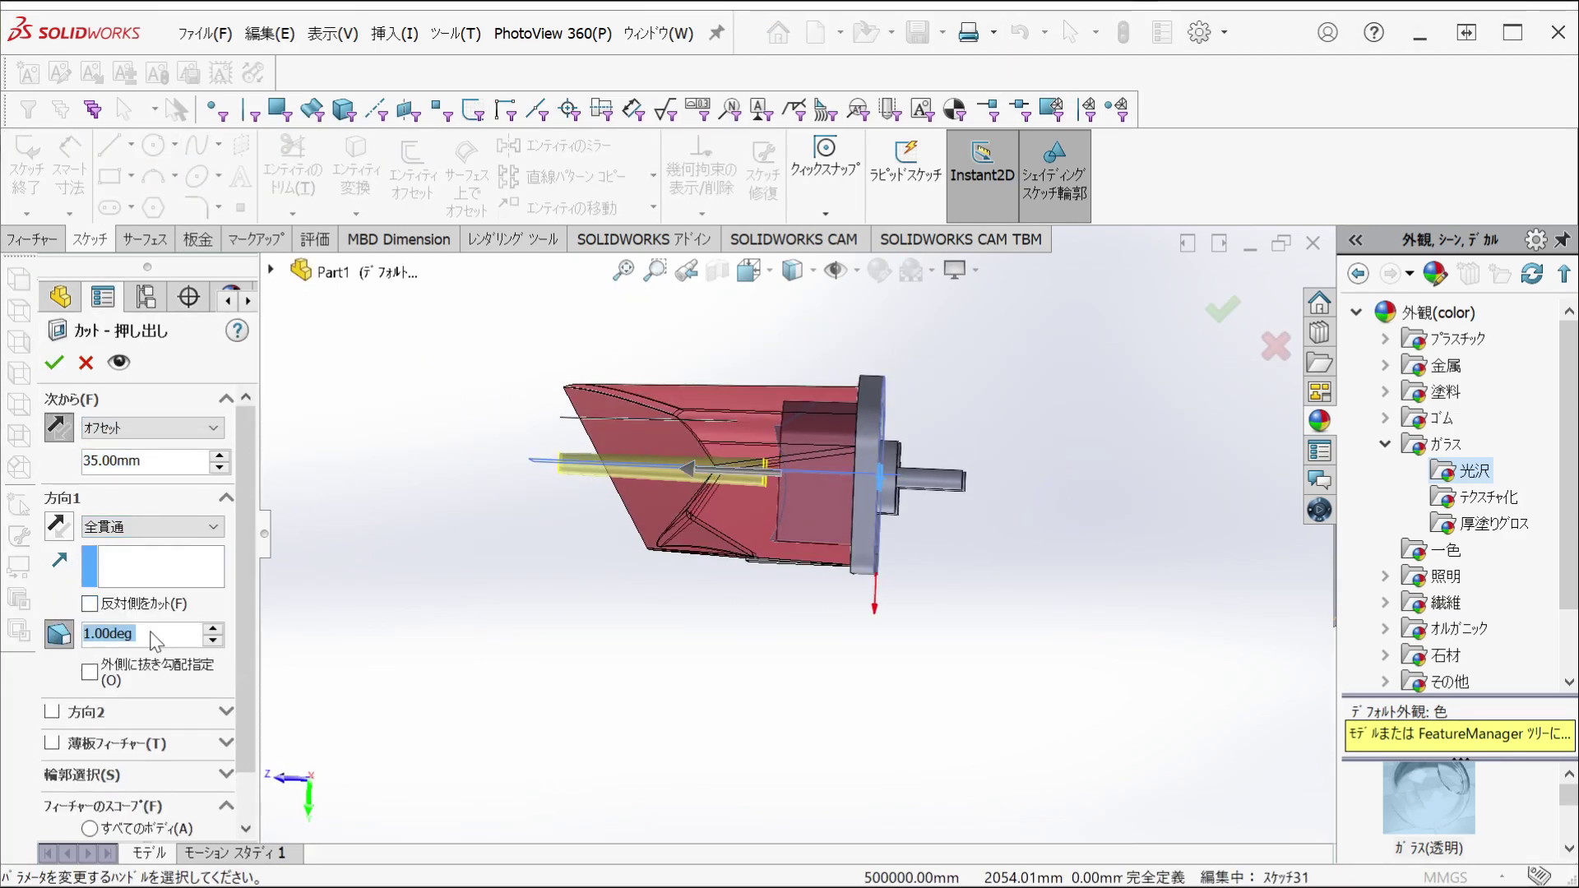
{"action": "mouse_move", "coordinate": [713, 478]}
{"action": "middle_mouse_down"}
{"action": "mouse_move", "coordinate": [907, 439]}
{"action": "mouse_move", "coordinate": [749, 716]}
{"action": "middle_mouse_up"}
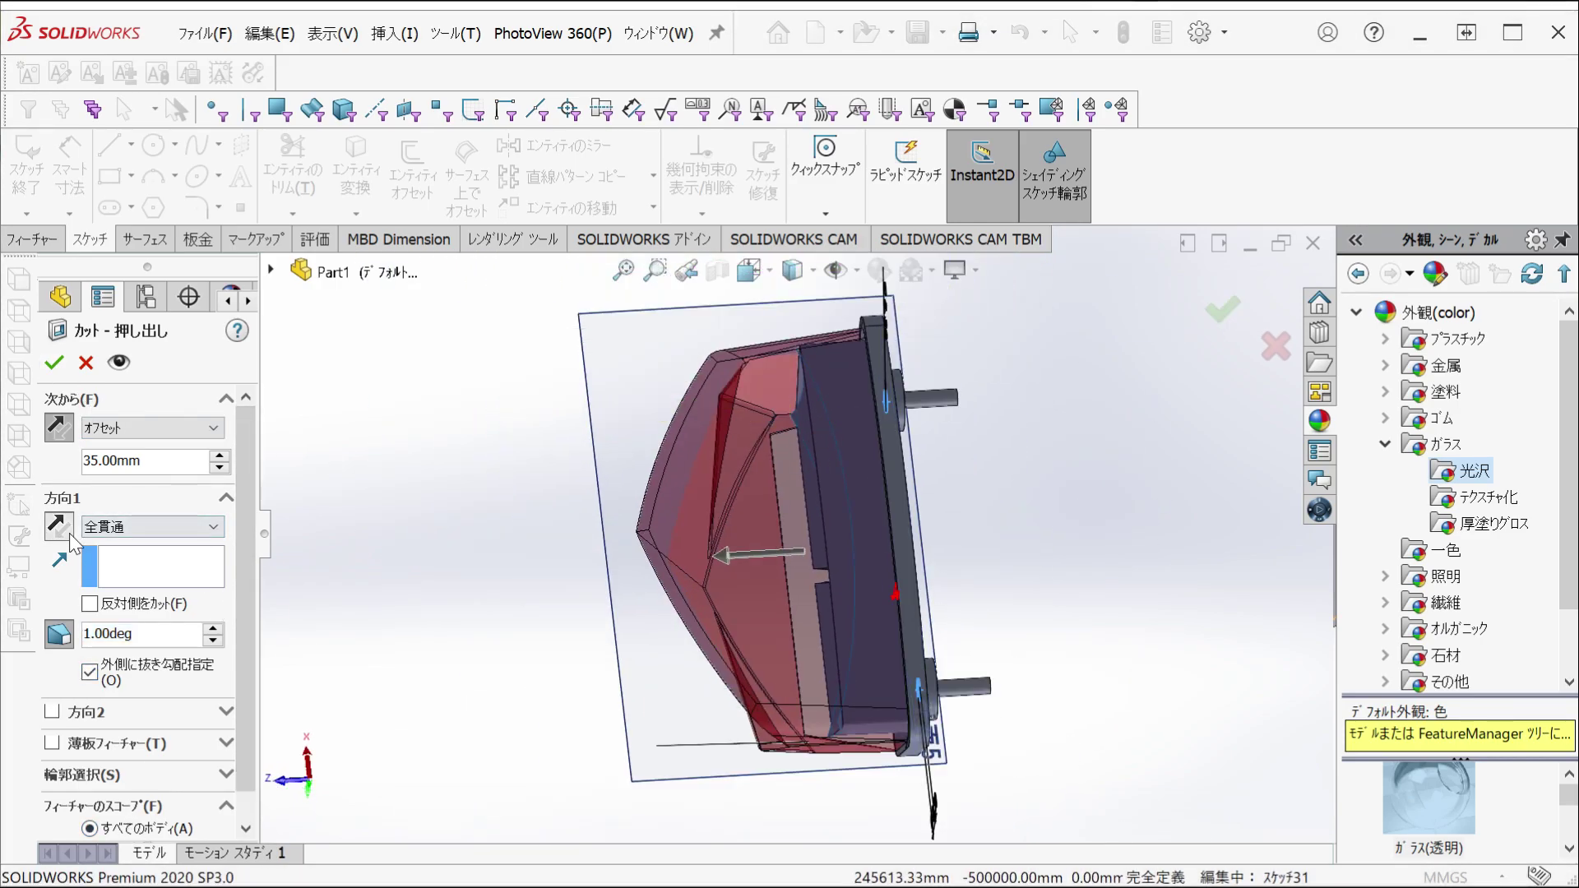
{"action": "key", "text": "Return"}
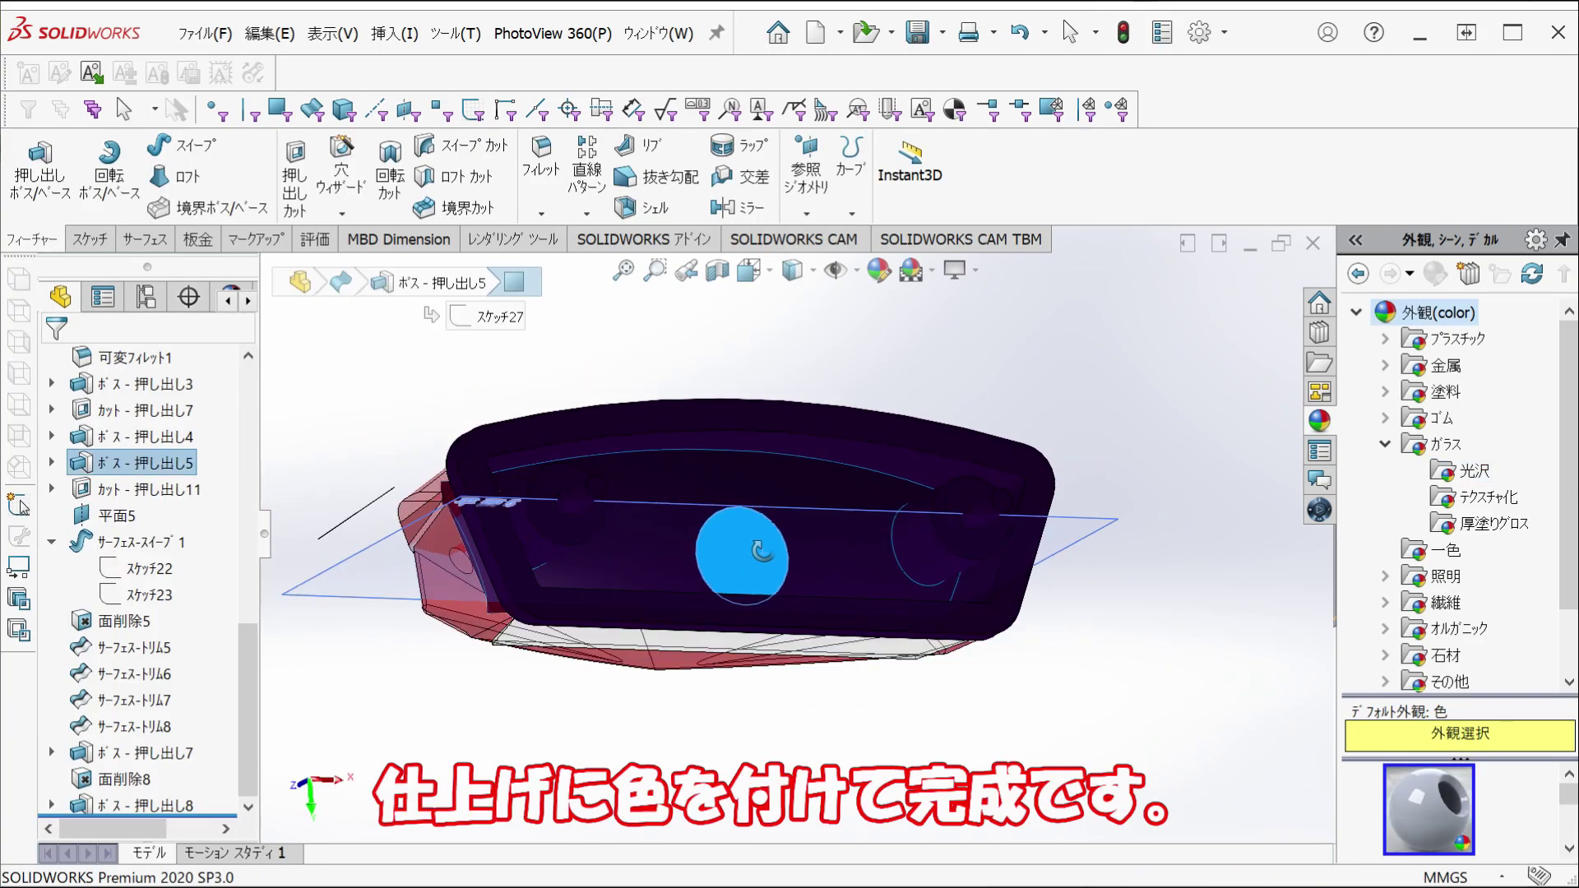
{"action": "middle_click_drag", "start_coordinate": [761, 551], "coordinate": [654, 448]}
- Sketch a Ø16.4 mm circle on the housing back for the central boss
{"action": "left_click", "coordinate": [657, 449]}
{"action": "left_click", "coordinate": [681, 484]}
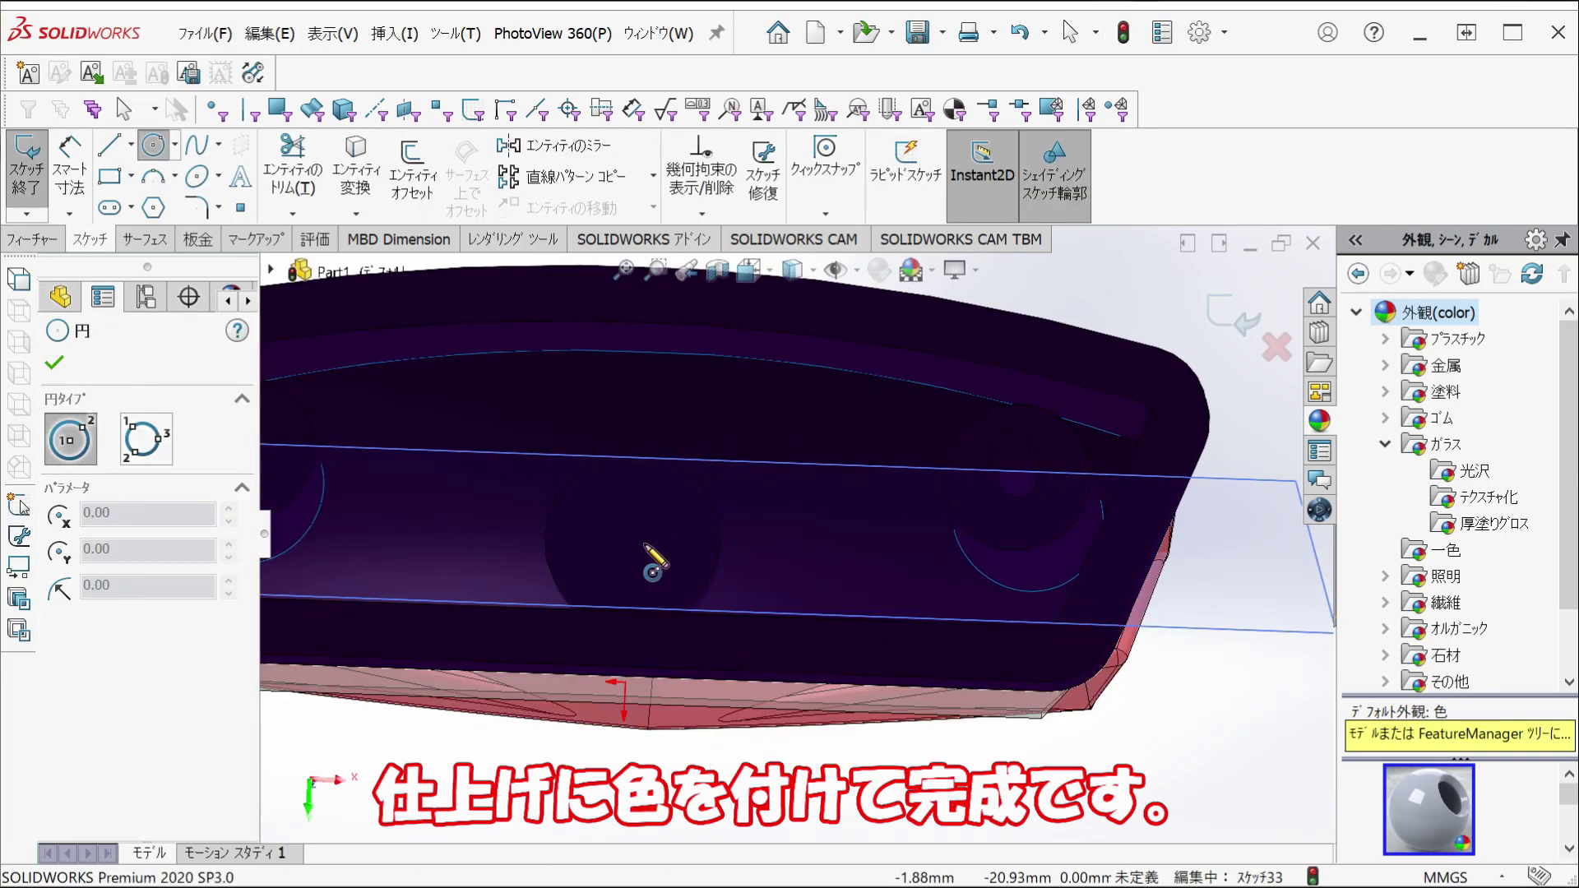
{"action": "left_click", "coordinate": [649, 547]}
{"action": "left_click", "coordinate": [703, 601]}
{"action": "left_click", "coordinate": [721, 580]}
{"action": "left_click", "coordinate": [876, 699]}
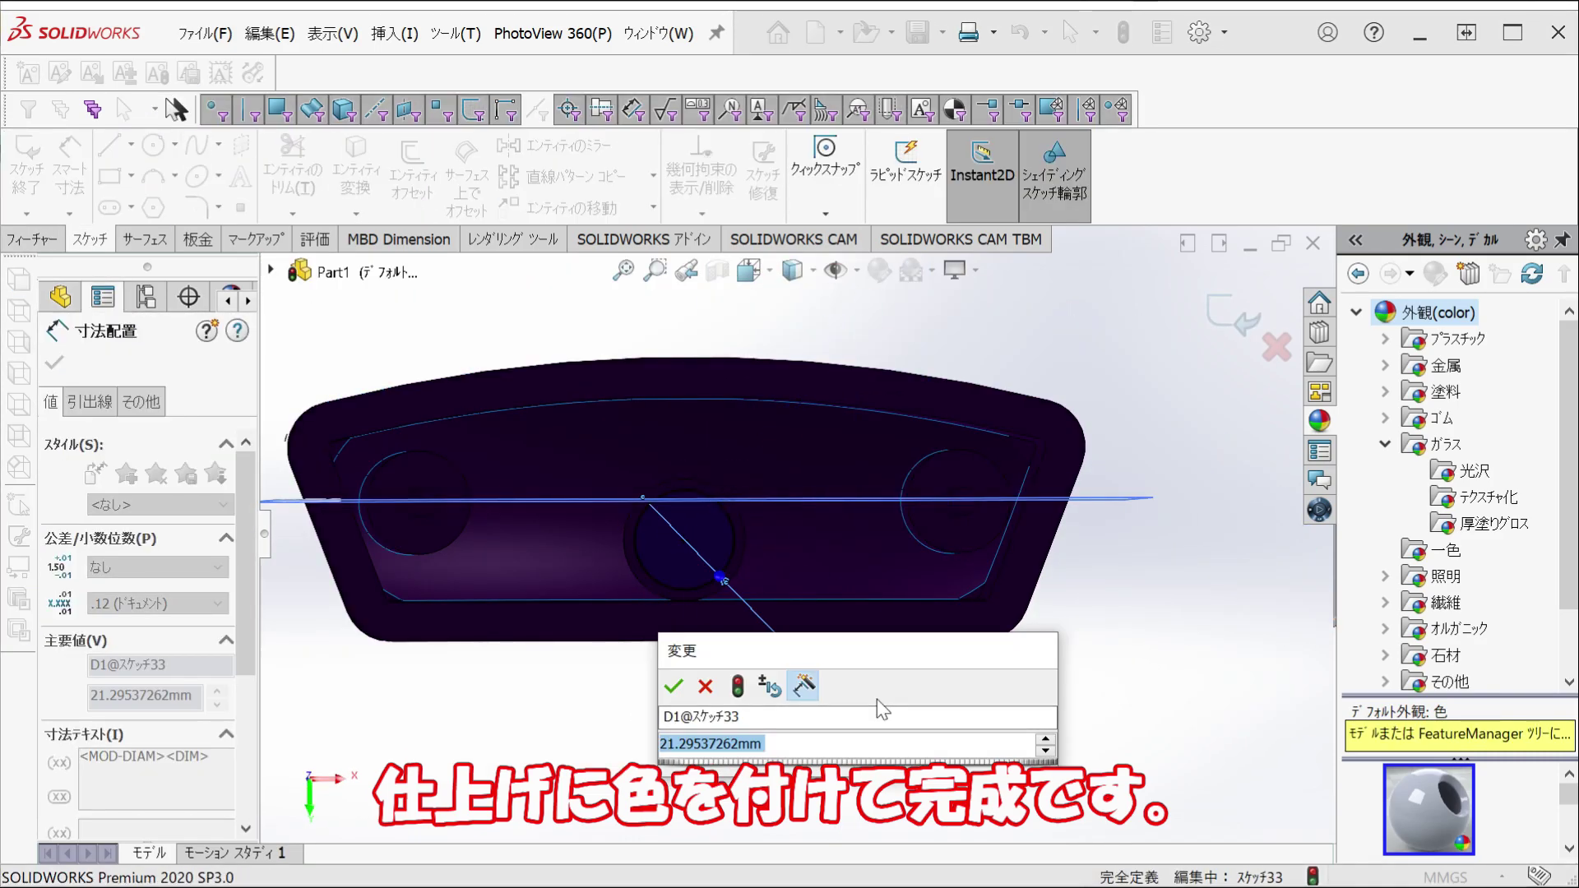
{"action": "type", "text": "16.4"}
{"action": "key", "text": "Return"}
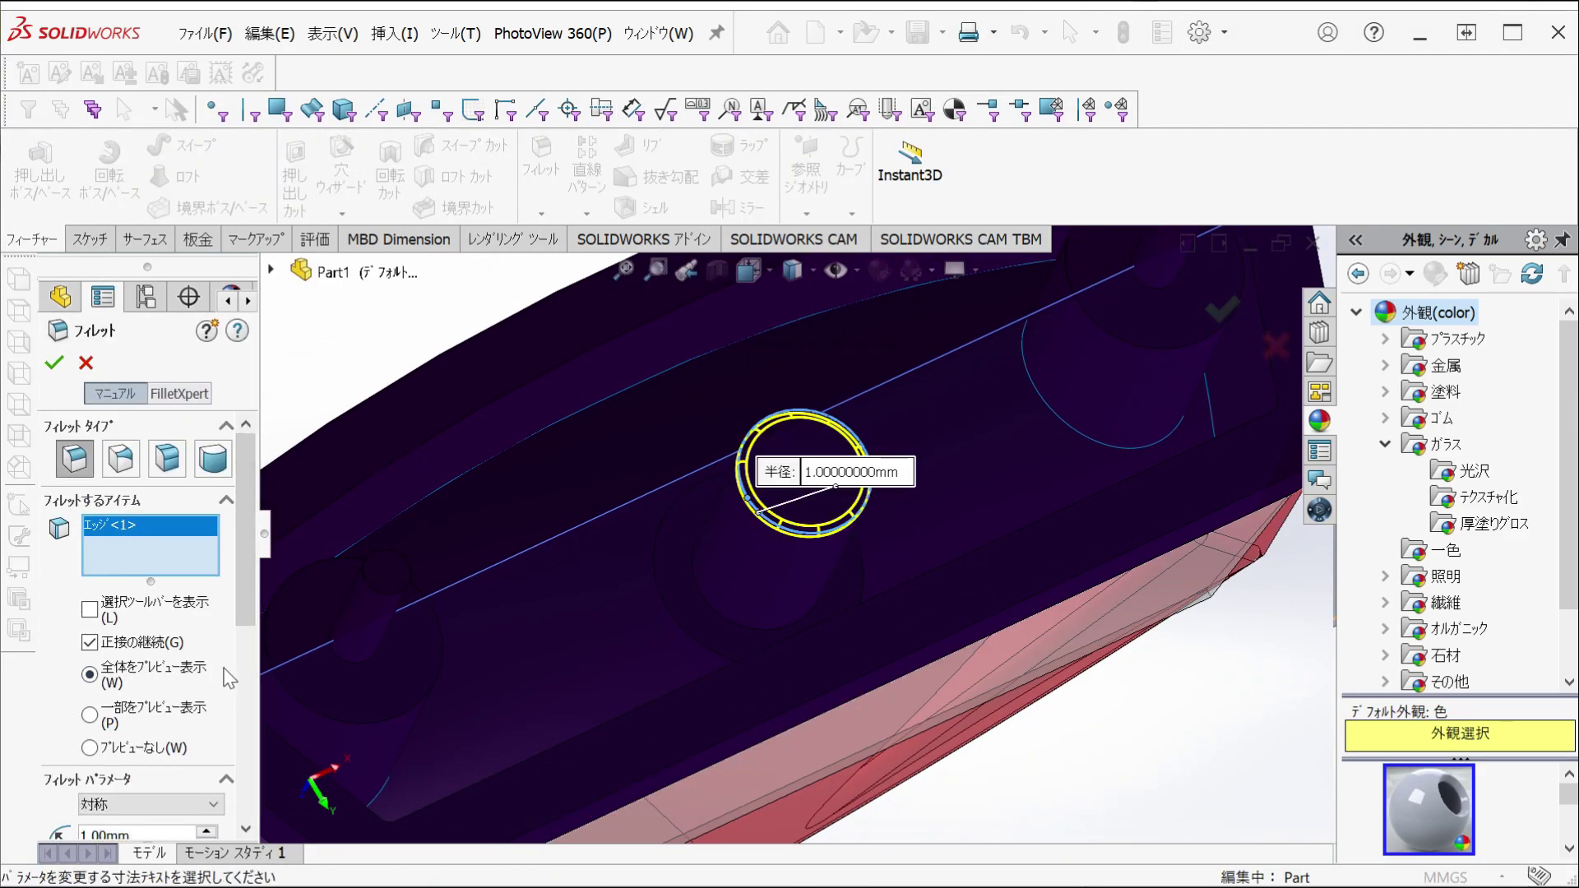
- Fillet the central boss edge 1 mm and clear the suggested Save As file name
{"action": "scroll", "coordinate": [783, 473], "scroll_direction": "down", "scroll_amount": 5}
{"action": "left_click", "coordinate": [782, 591]}
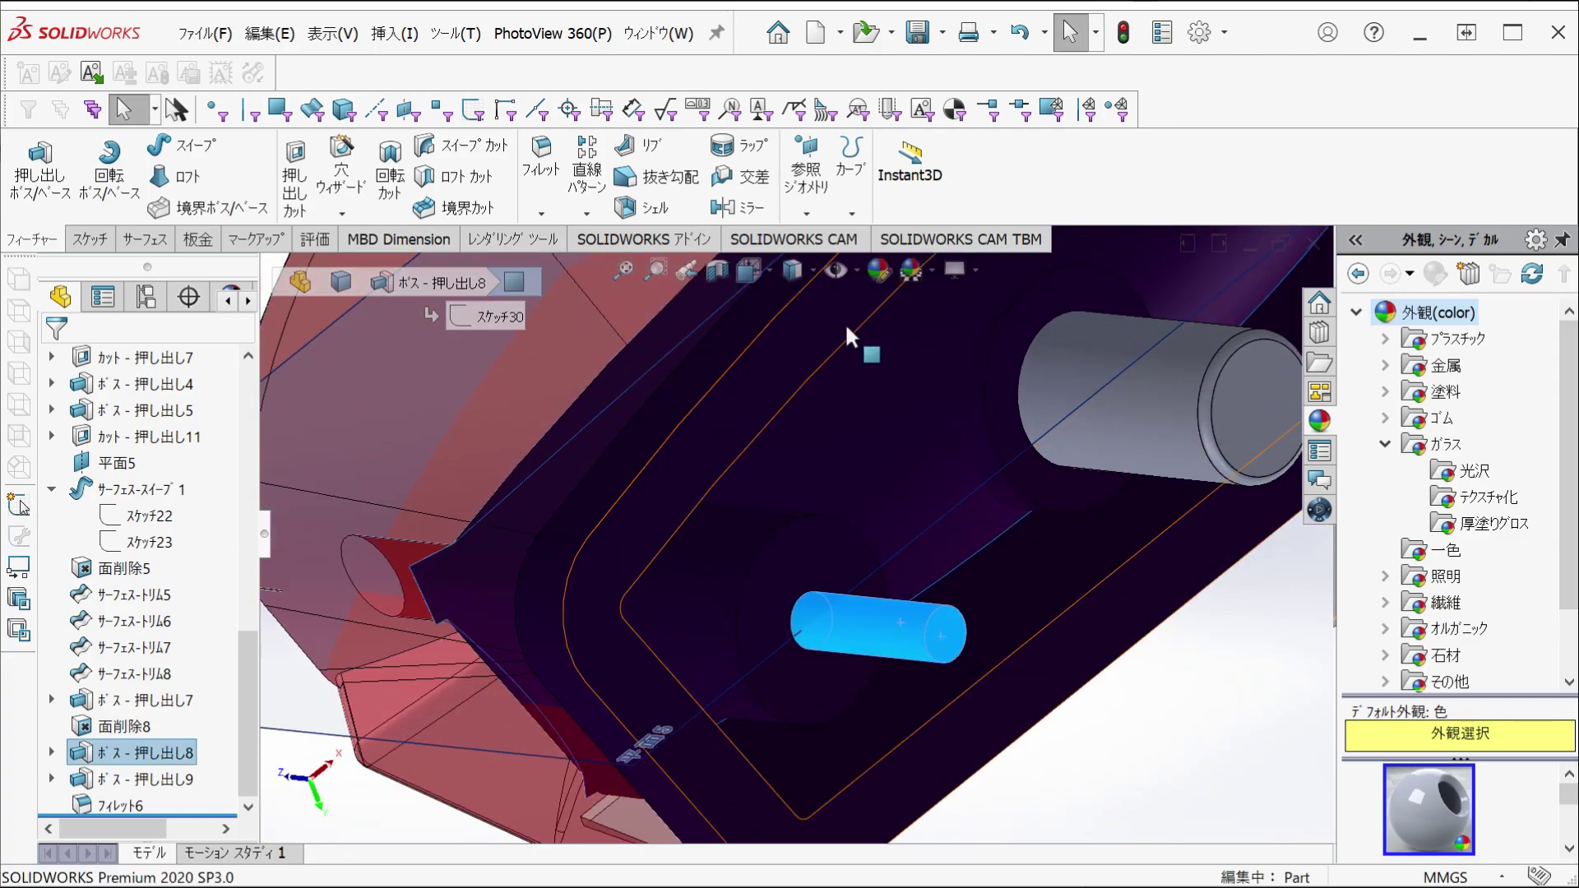
{"action": "key", "text": "BackSpace"}
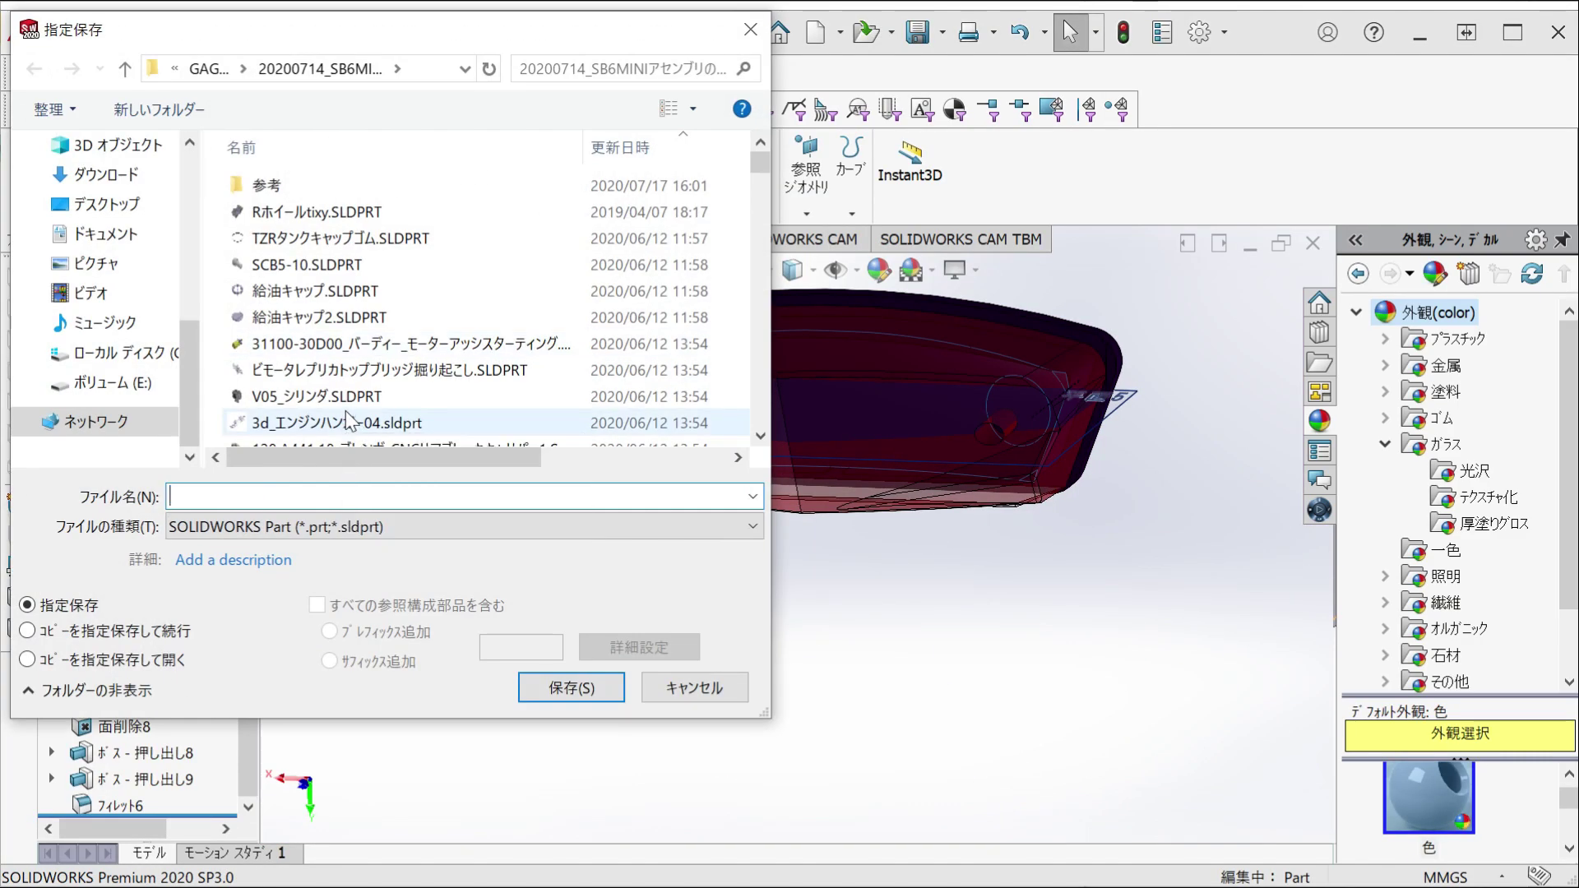
- Save the part as '00-00' and position the tail lamp behind the seat in the motorcycle assembly
{"action": "type", "text": "2MP-H4700-00"}
{"action": "key", "text": "Return"}
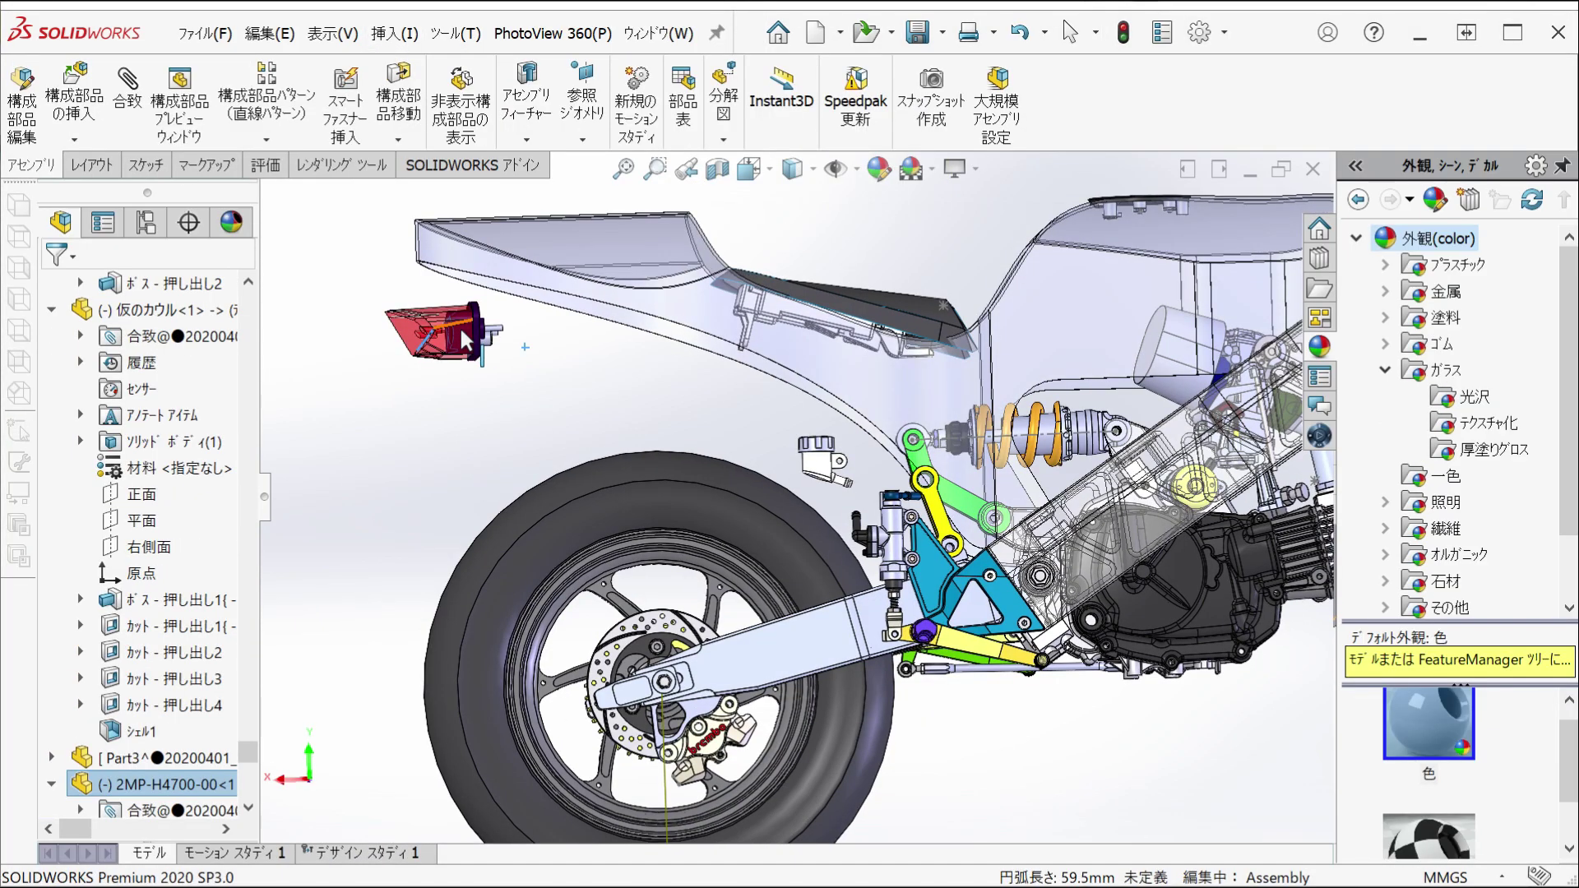
{"action": "left_click_drag", "start_coordinate": [461, 338], "coordinate": [473, 399]}
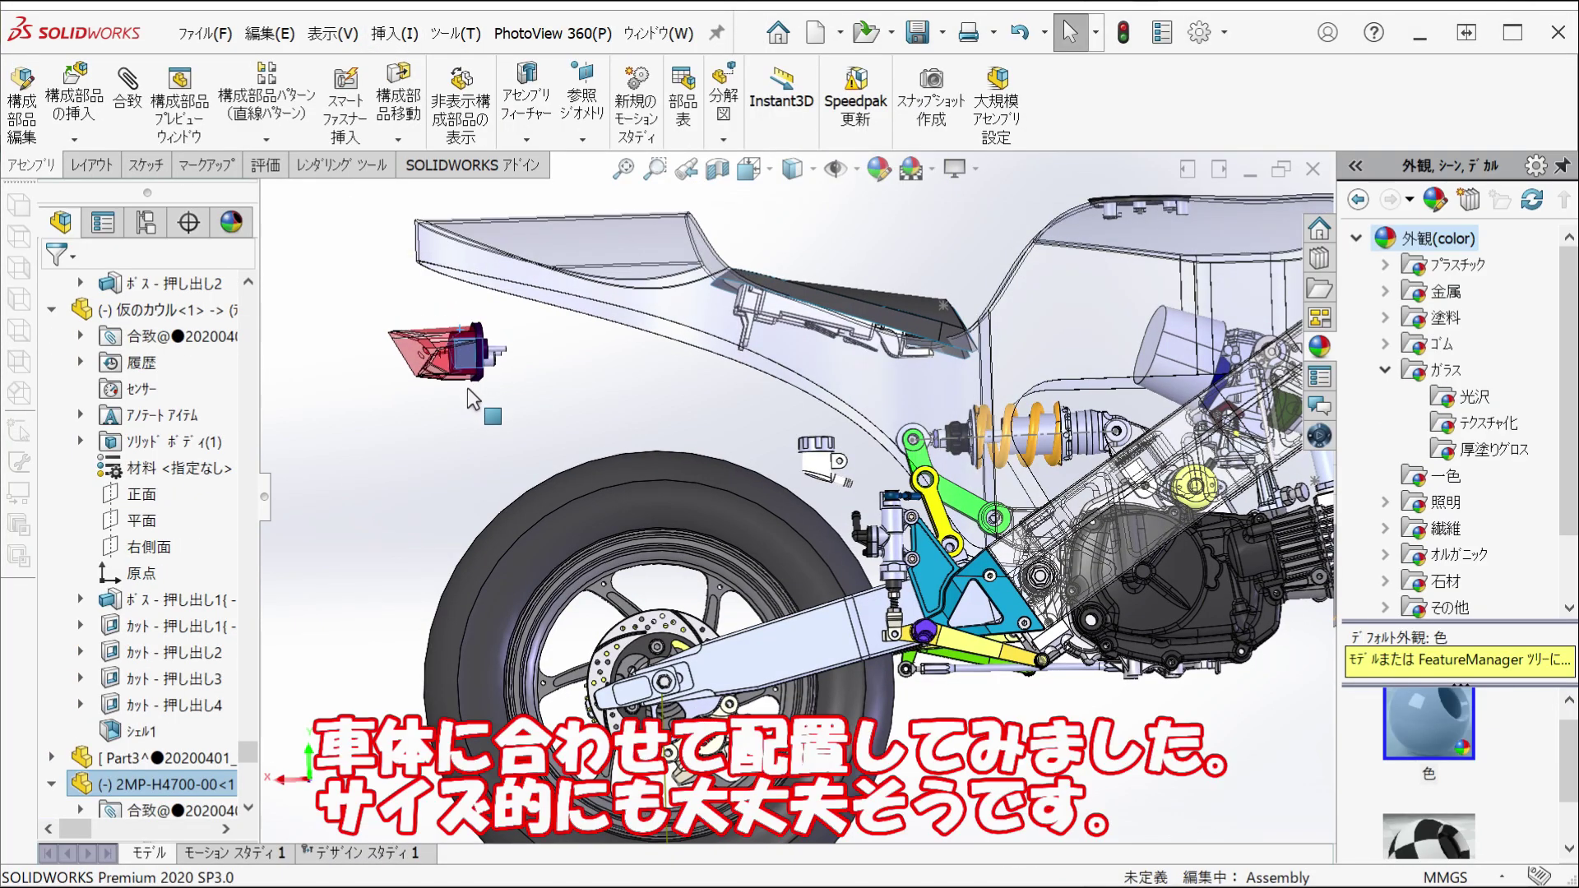
{"action": "mouse_move", "coordinate": [469, 393]}
{"action": "middle_mouse_down"}
{"action": "mouse_move", "coordinate": [675, 411]}
{"action": "mouse_move", "coordinate": [603, 424]}
{"action": "middle_mouse_up"}
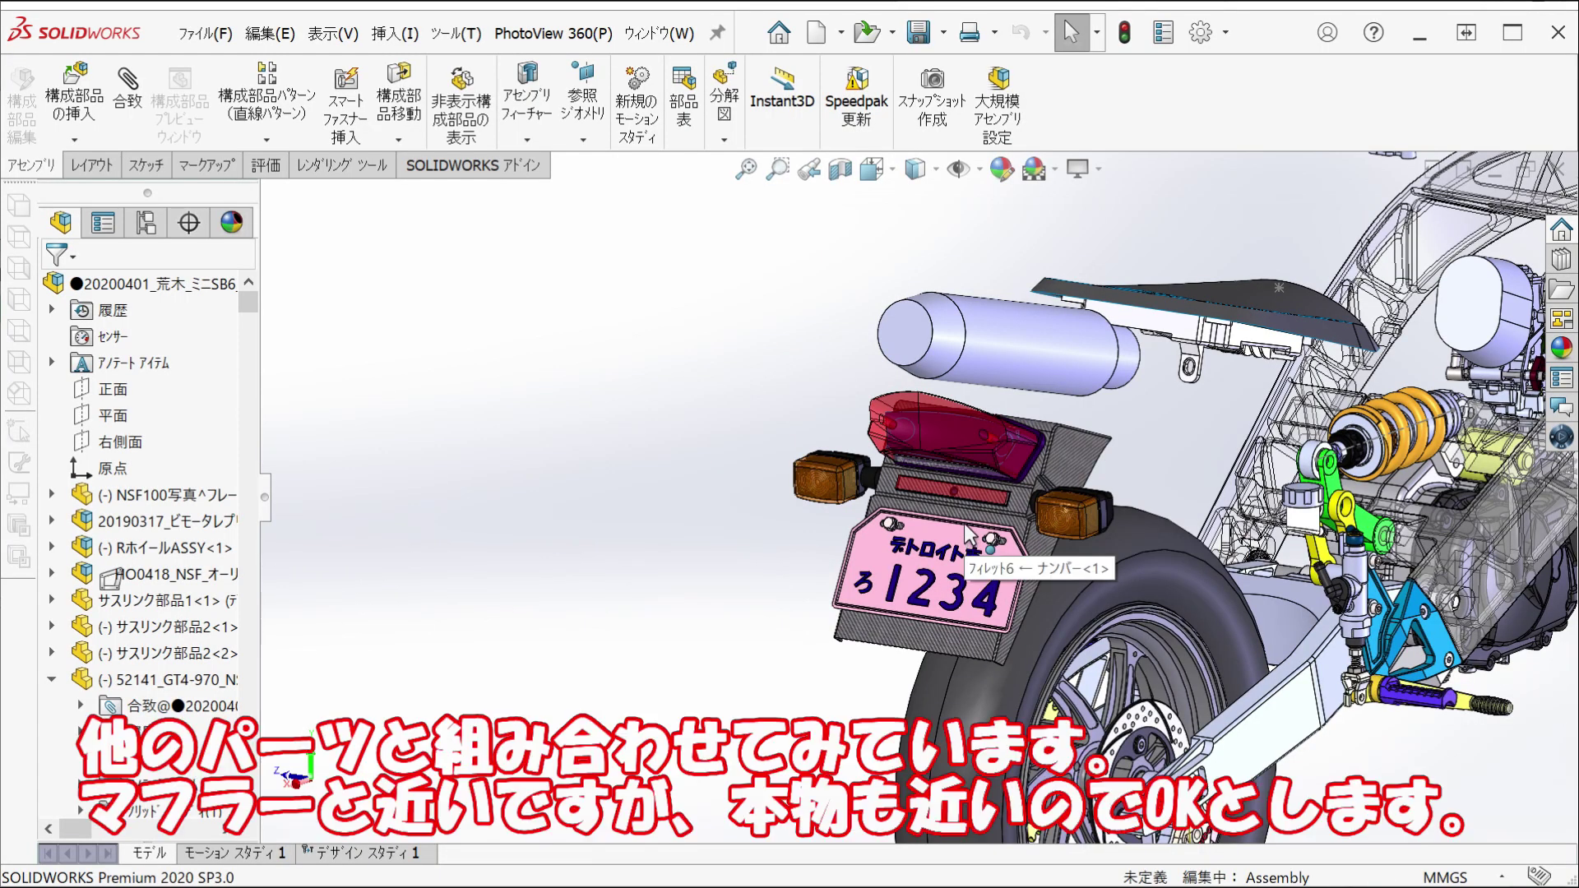
{"action": "scroll", "coordinate": [935, 406], "scroll_direction": "down", "scroll_amount": 2}
{"action": "scroll", "coordinate": [945, 342], "scroll_direction": "down", "scroll_amount": 2}
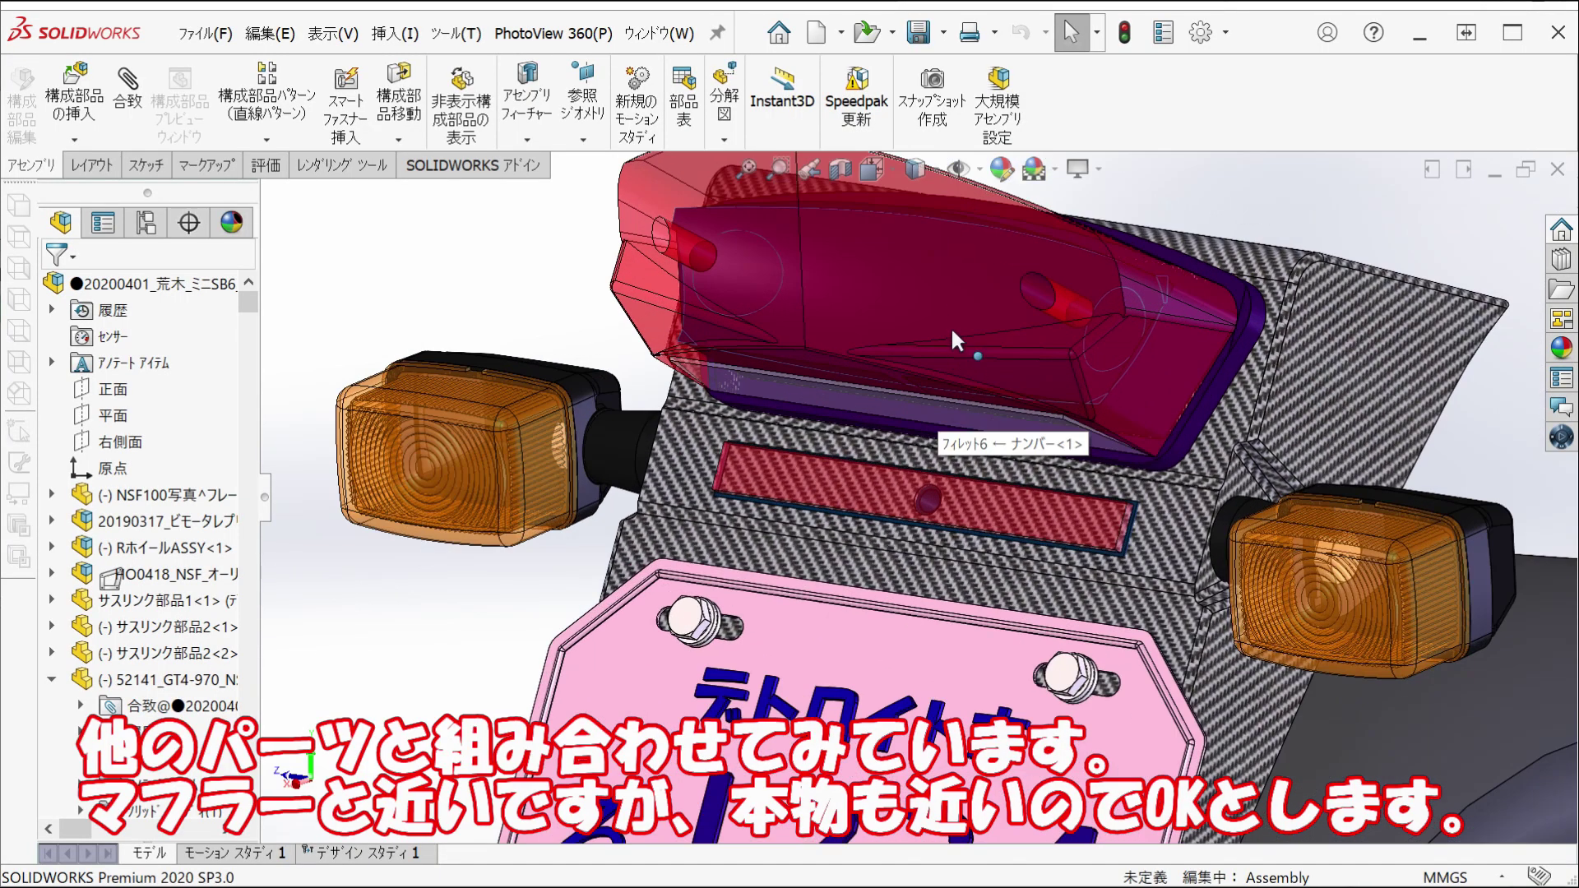
{"action": "scroll", "coordinate": [973, 292], "scroll_direction": "down", "scroll_amount": 2}
{"action": "scroll", "coordinate": [973, 292], "scroll_direction": "down", "scroll_amount": 2}
{"action": "mouse_move", "coordinate": [954, 411]}
{"action": "middle_mouse_down"}
{"action": "mouse_move", "coordinate": [887, 463]}
{"action": "mouse_move", "coordinate": [1199, 396]}
{"action": "mouse_move", "coordinate": [1025, 504]}
{"action": "mouse_move", "coordinate": [805, 340]}
{"action": "mouse_move", "coordinate": [974, 361]}
{"action": "middle_mouse_up"}
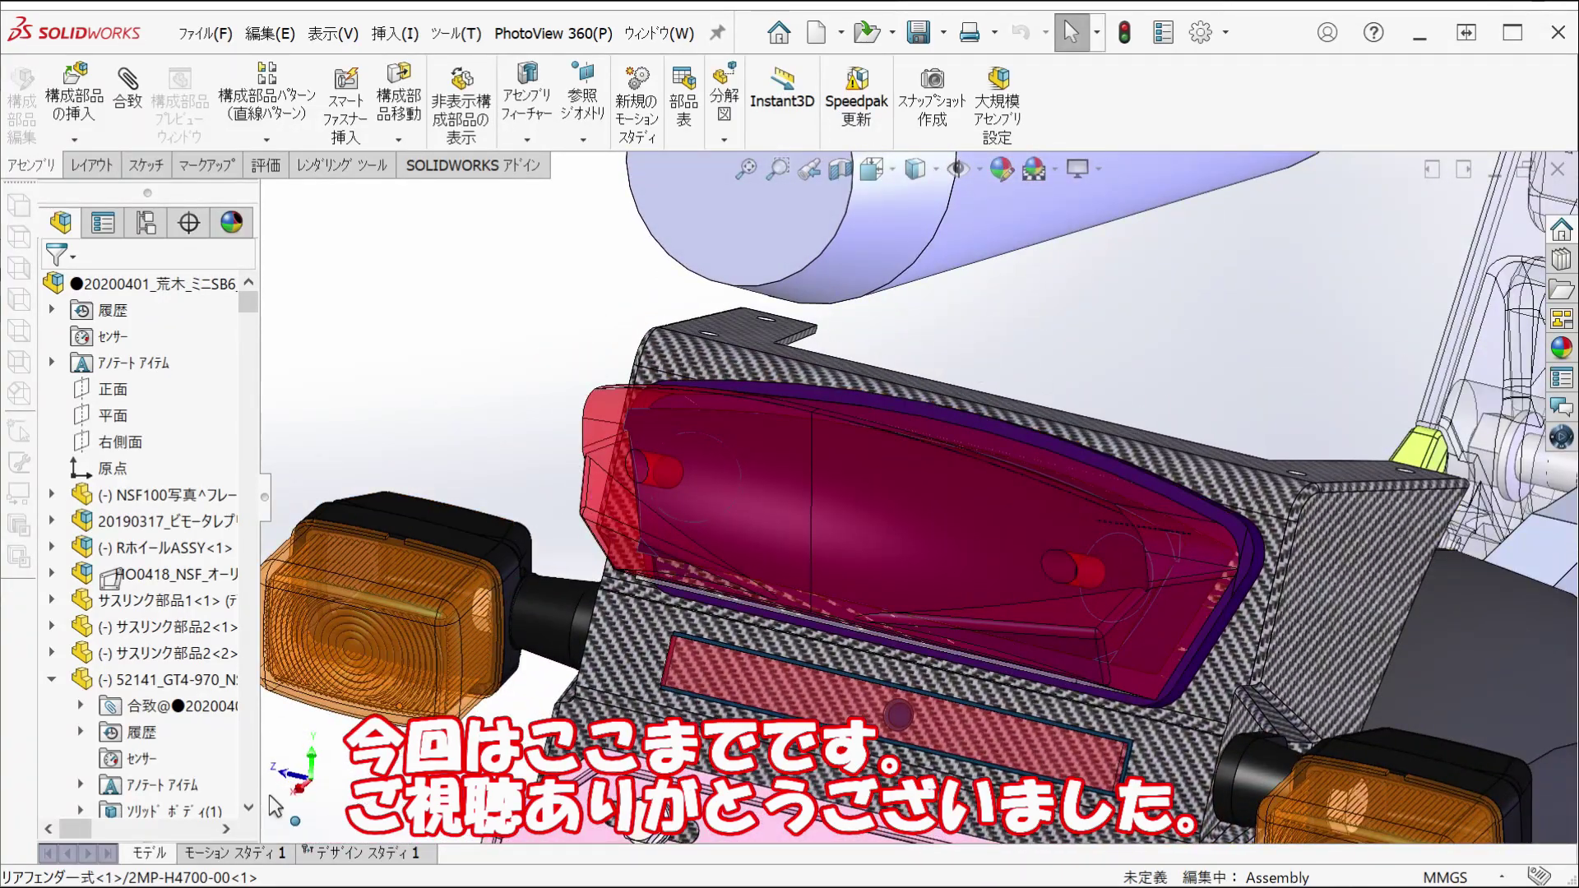